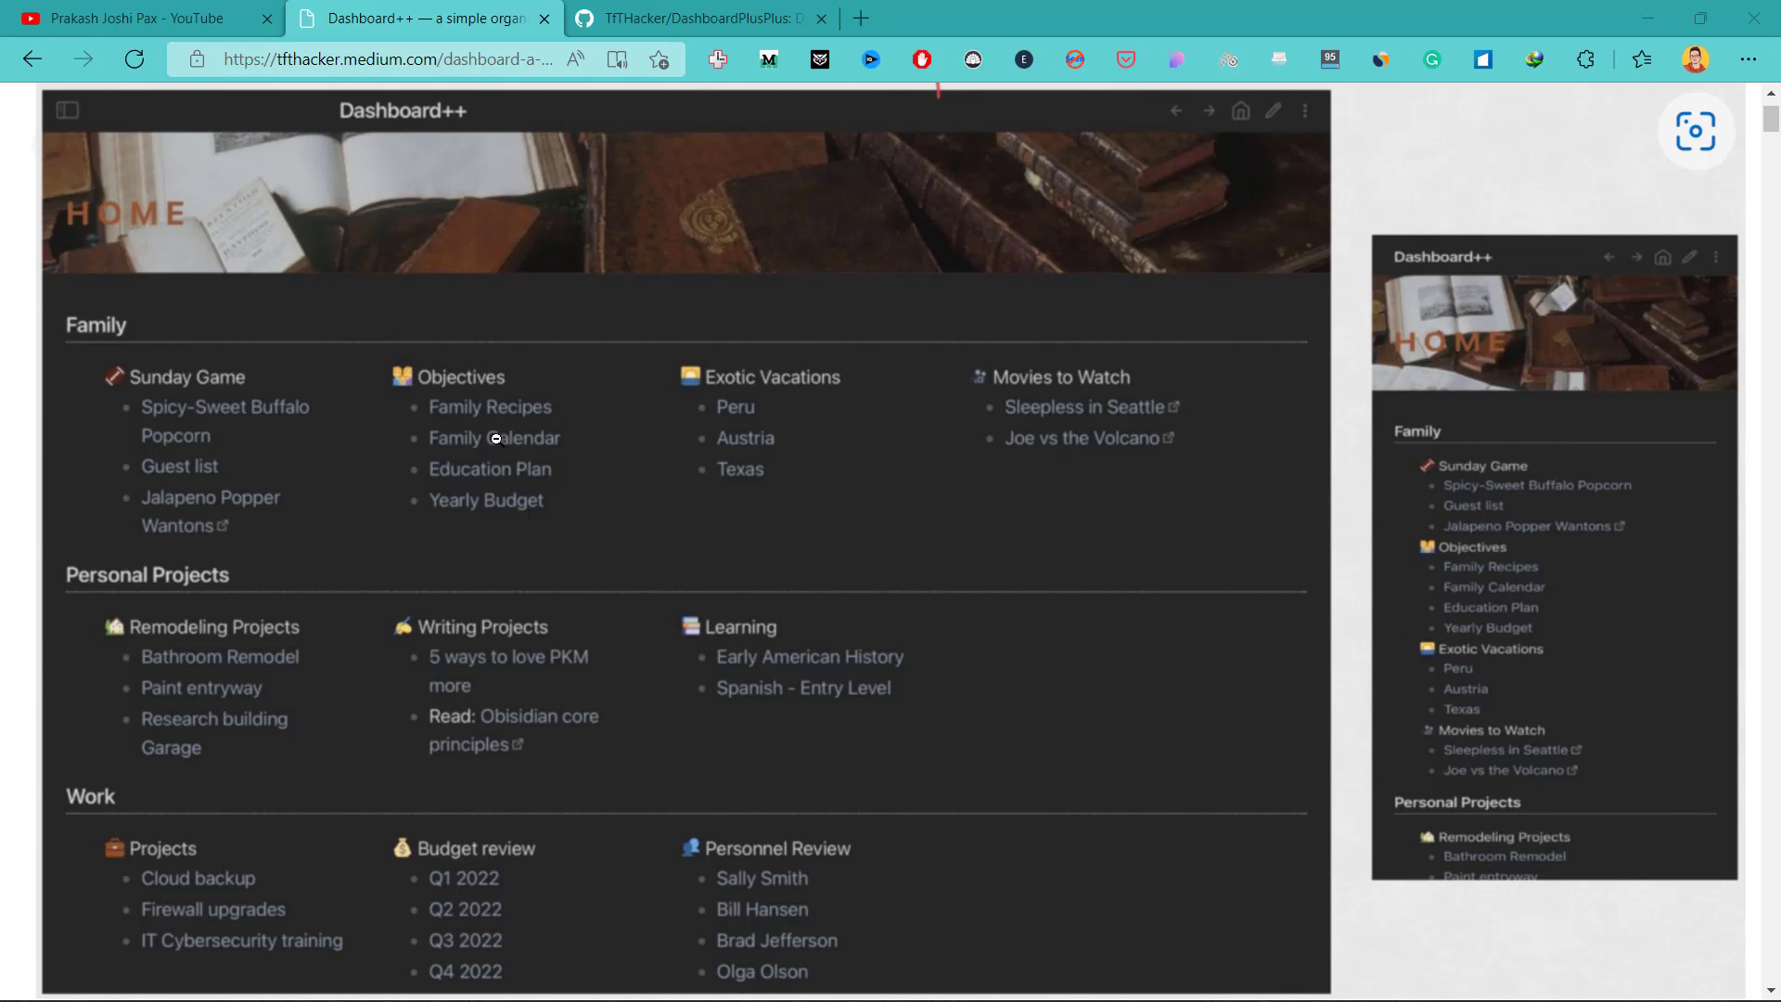
Close the zoomed dashboard screenshot and read the Dashboard++ intro's goals of discoverable, linked notes.
left_click(438, 509)
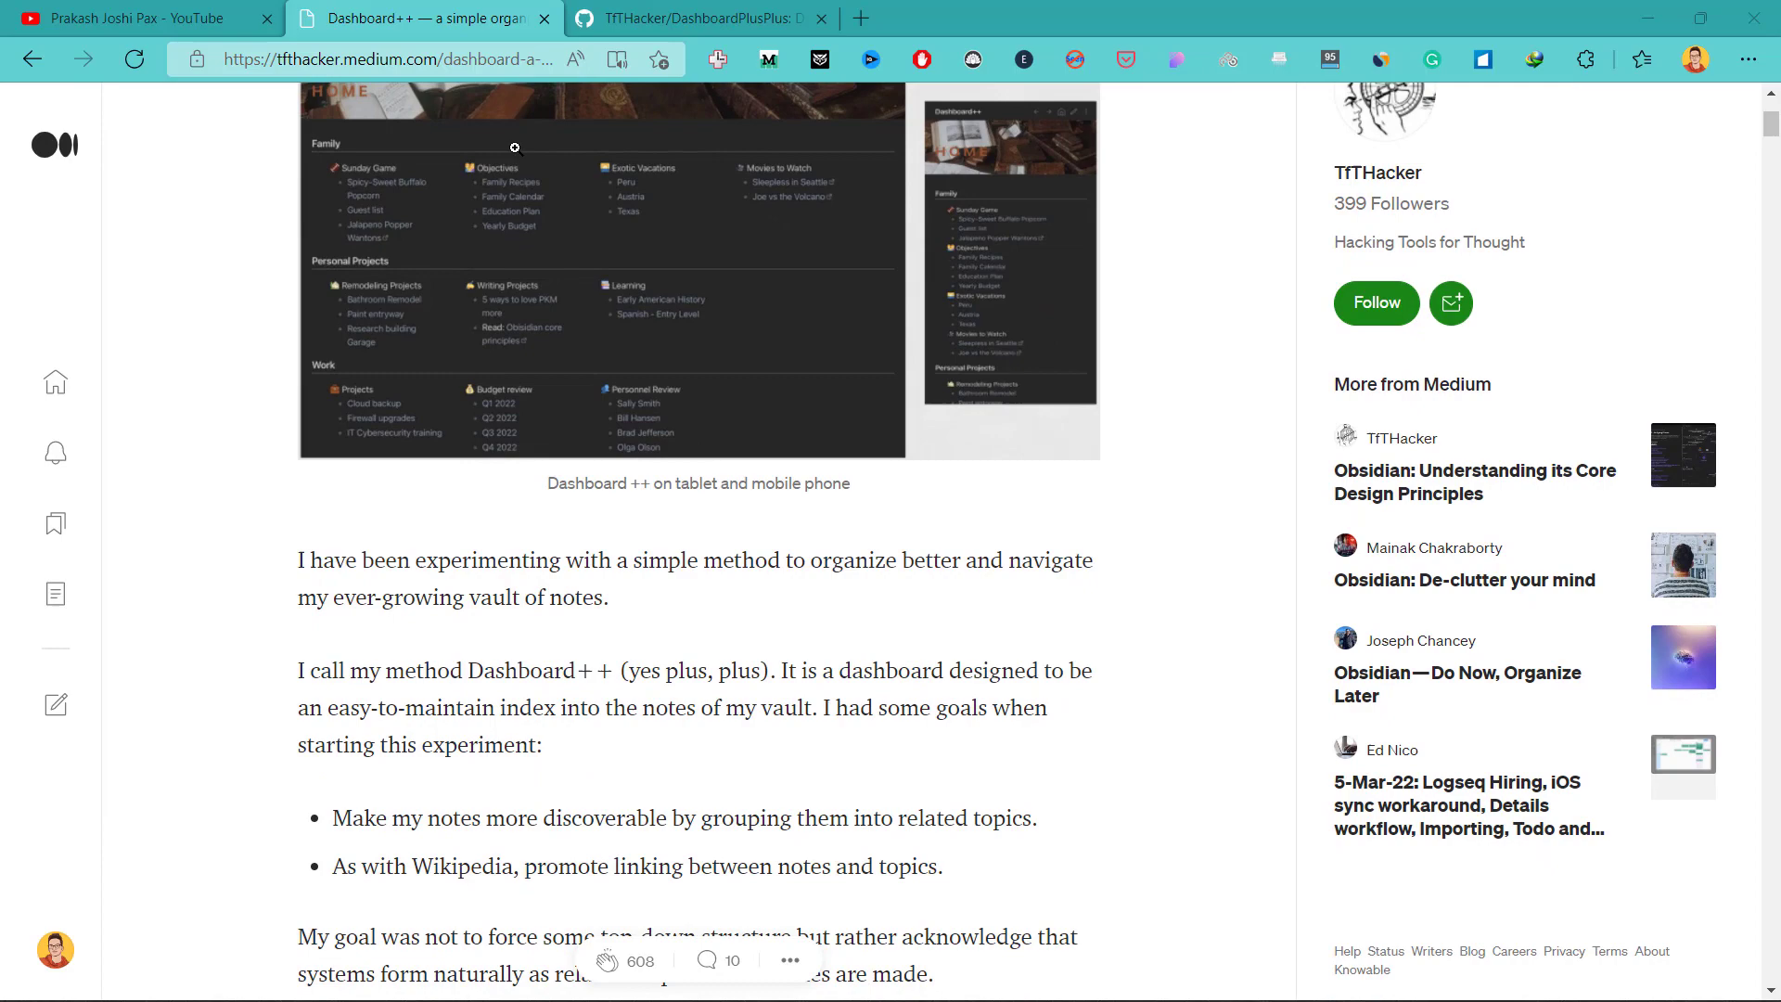
scroll(508, 448, "down", 5)
scroll(508, 448, "up", 7)
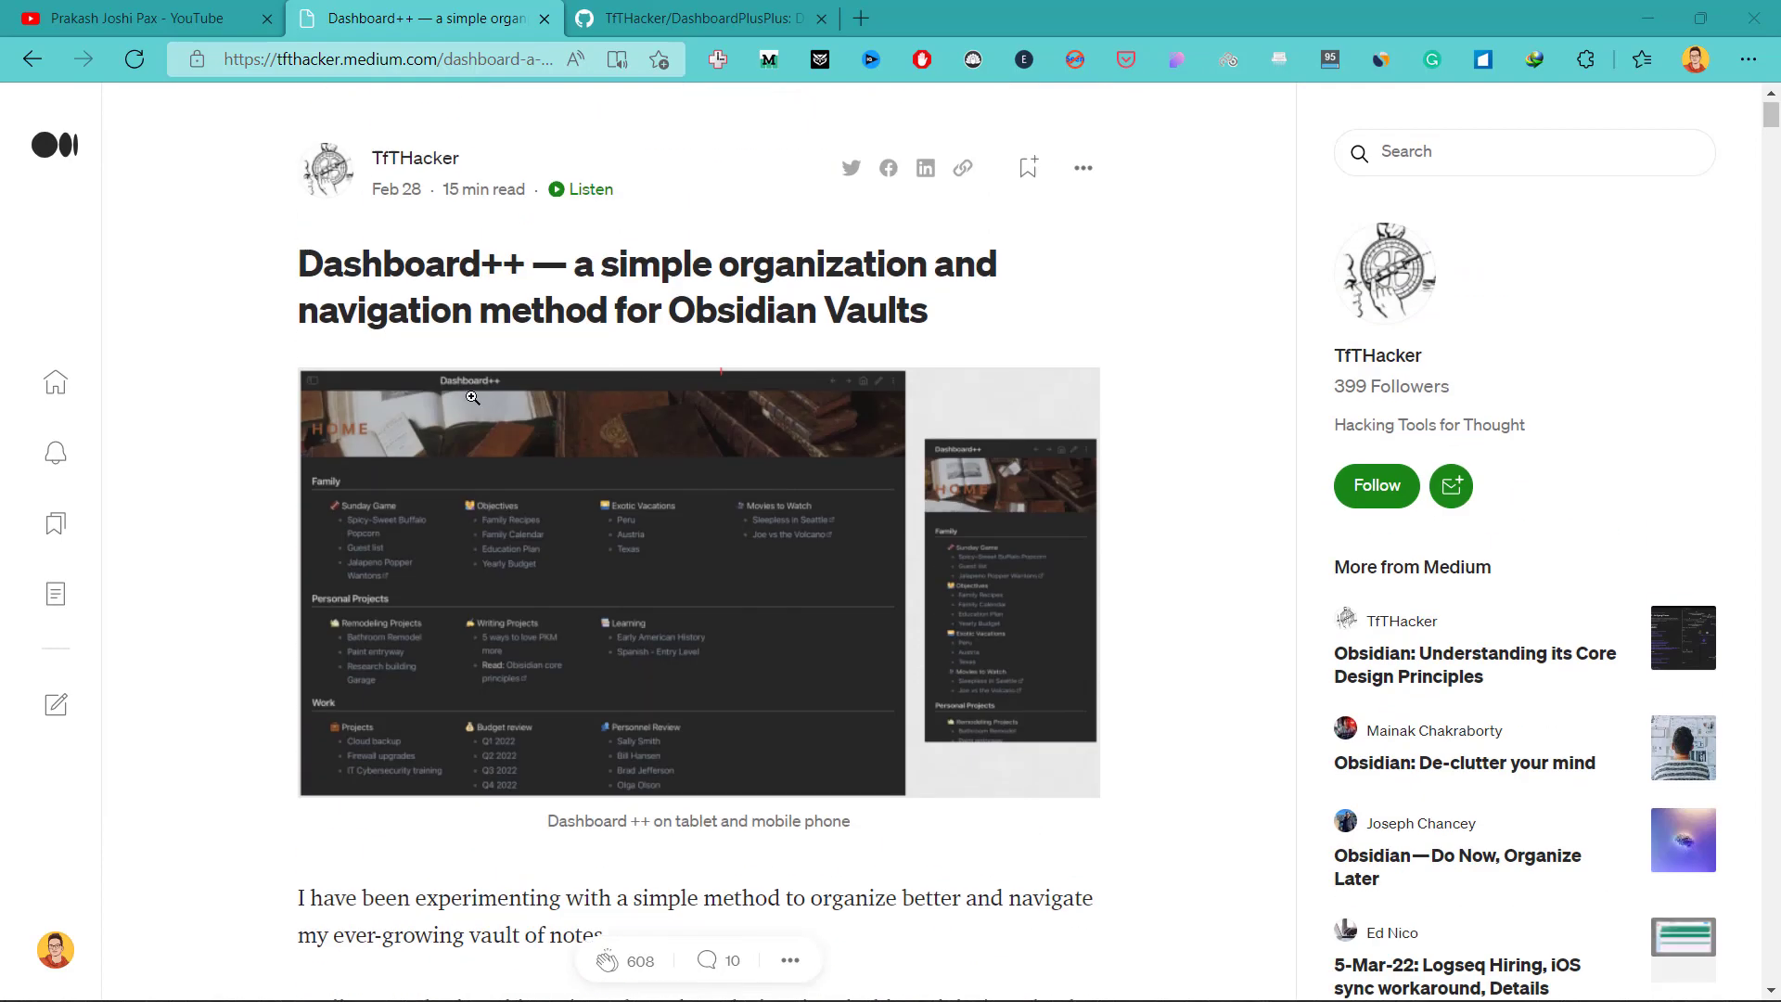
scroll(586, 549, "down", 5)
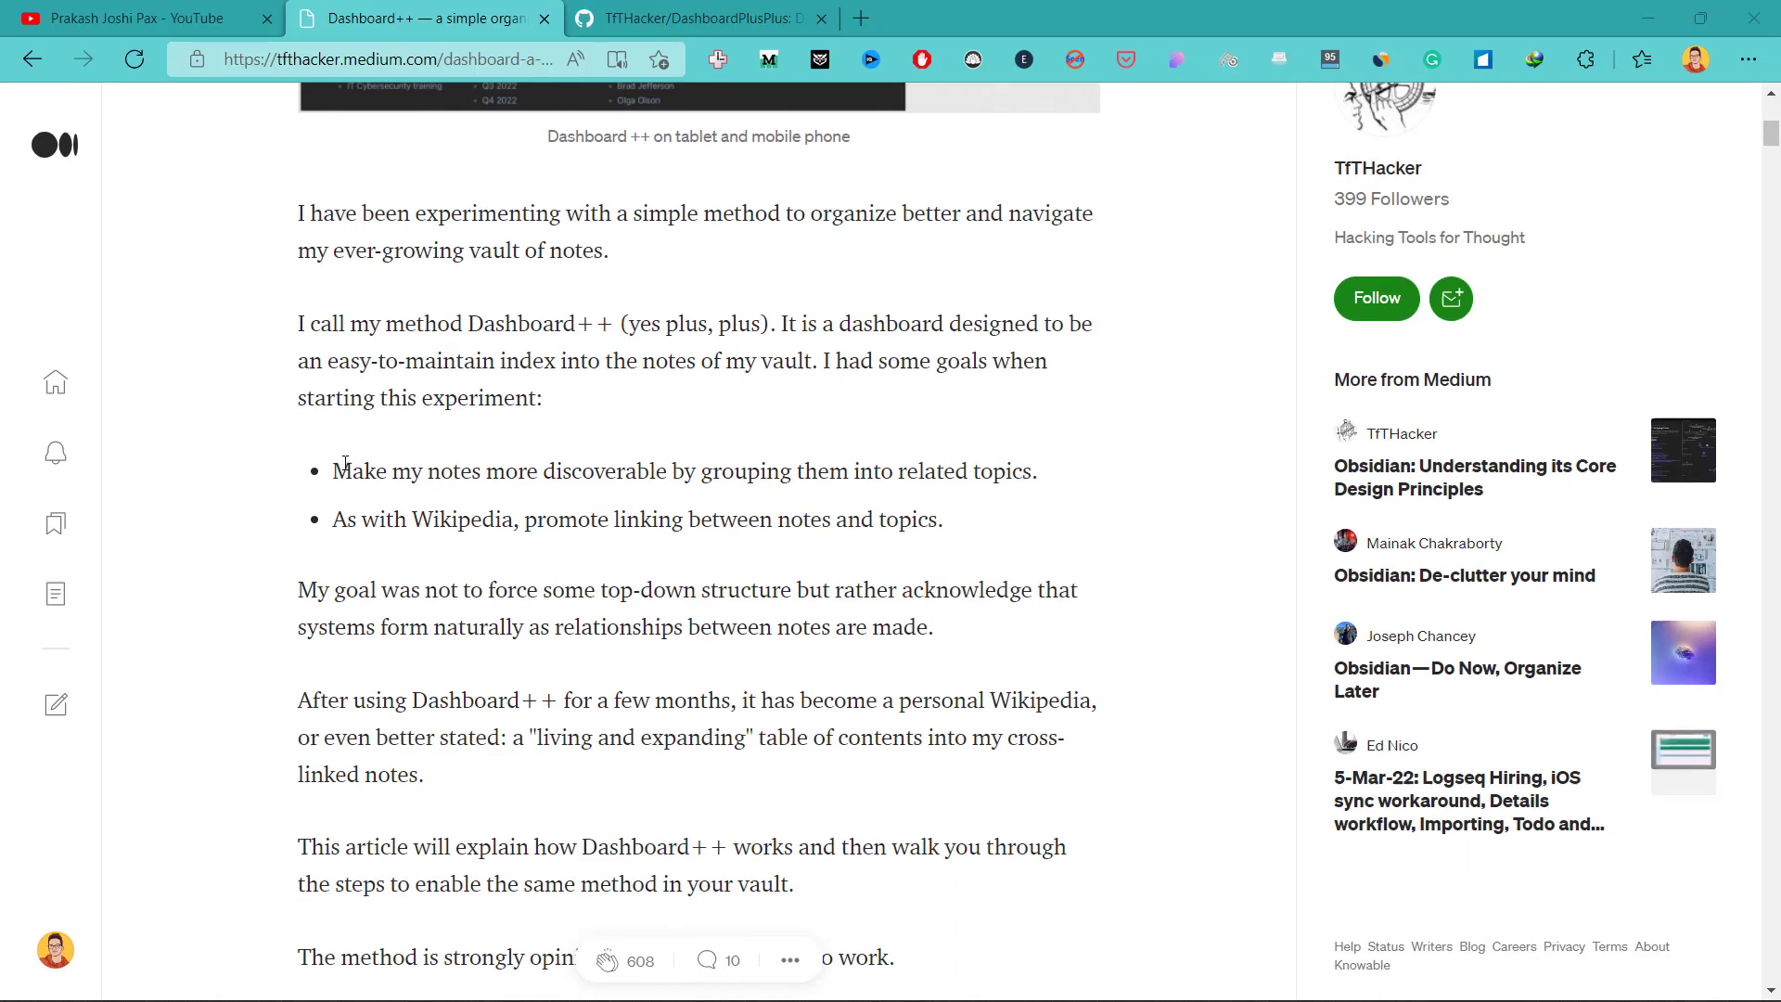
left_click_drag(334, 471, 1023, 480)
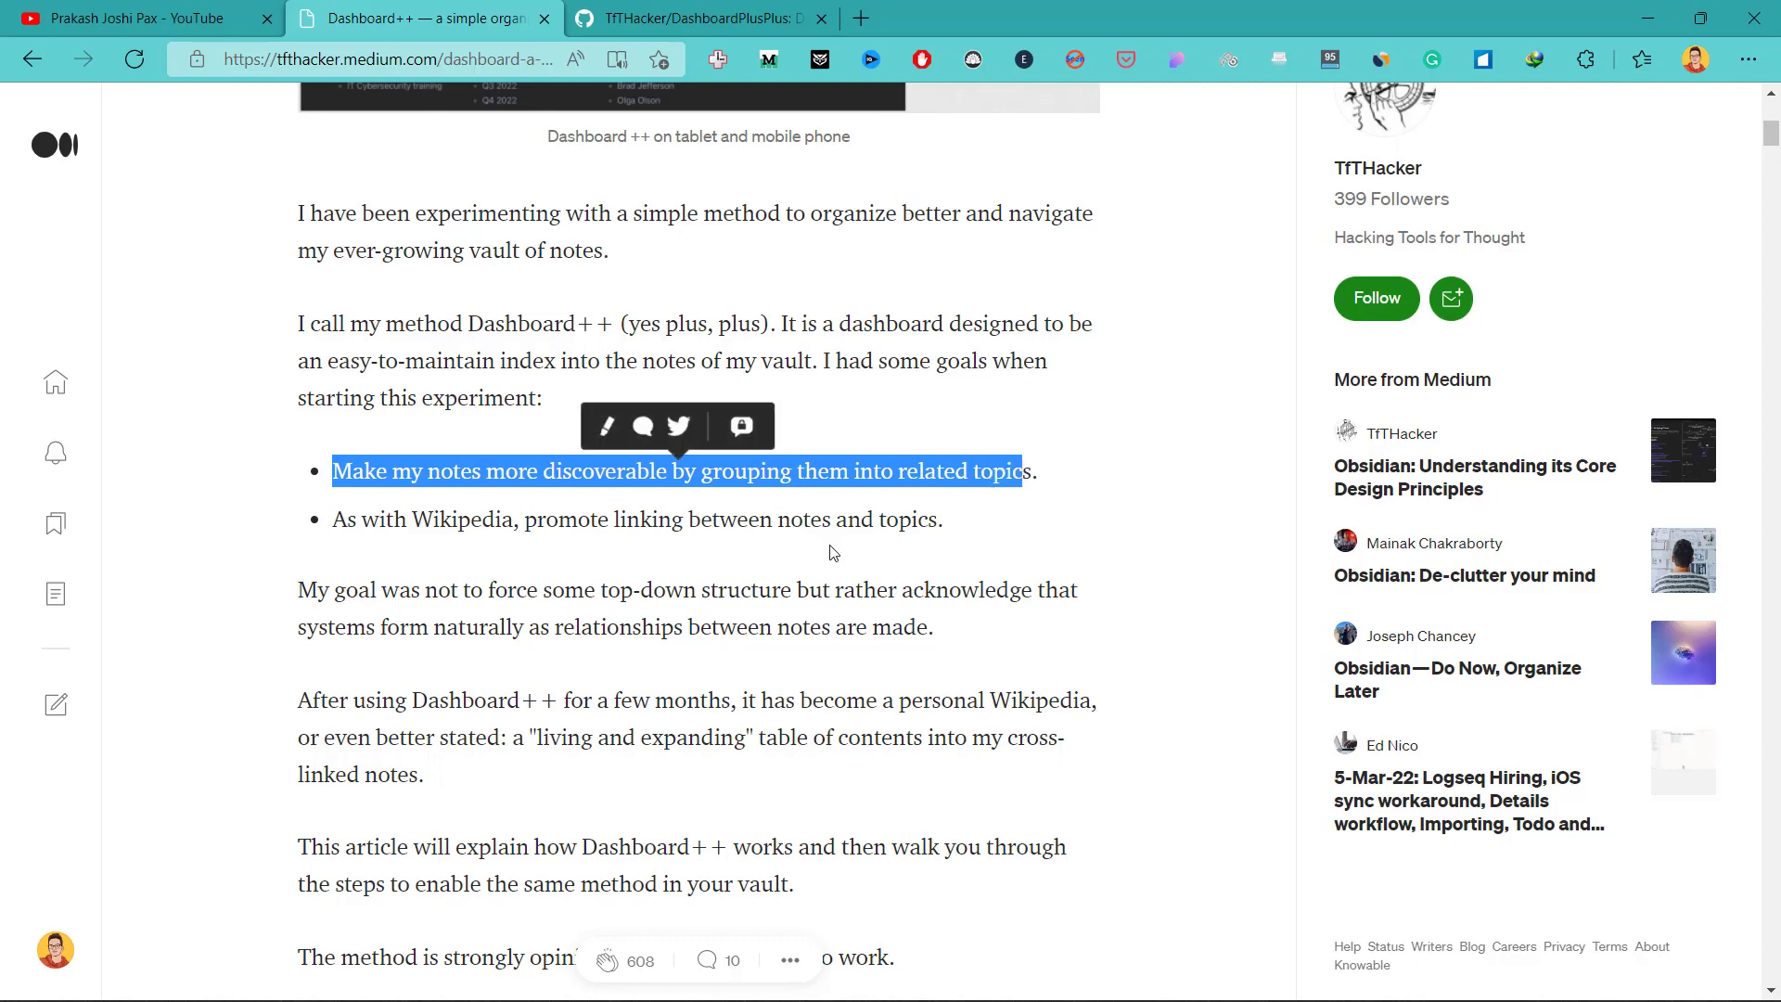
left_click(665, 480)
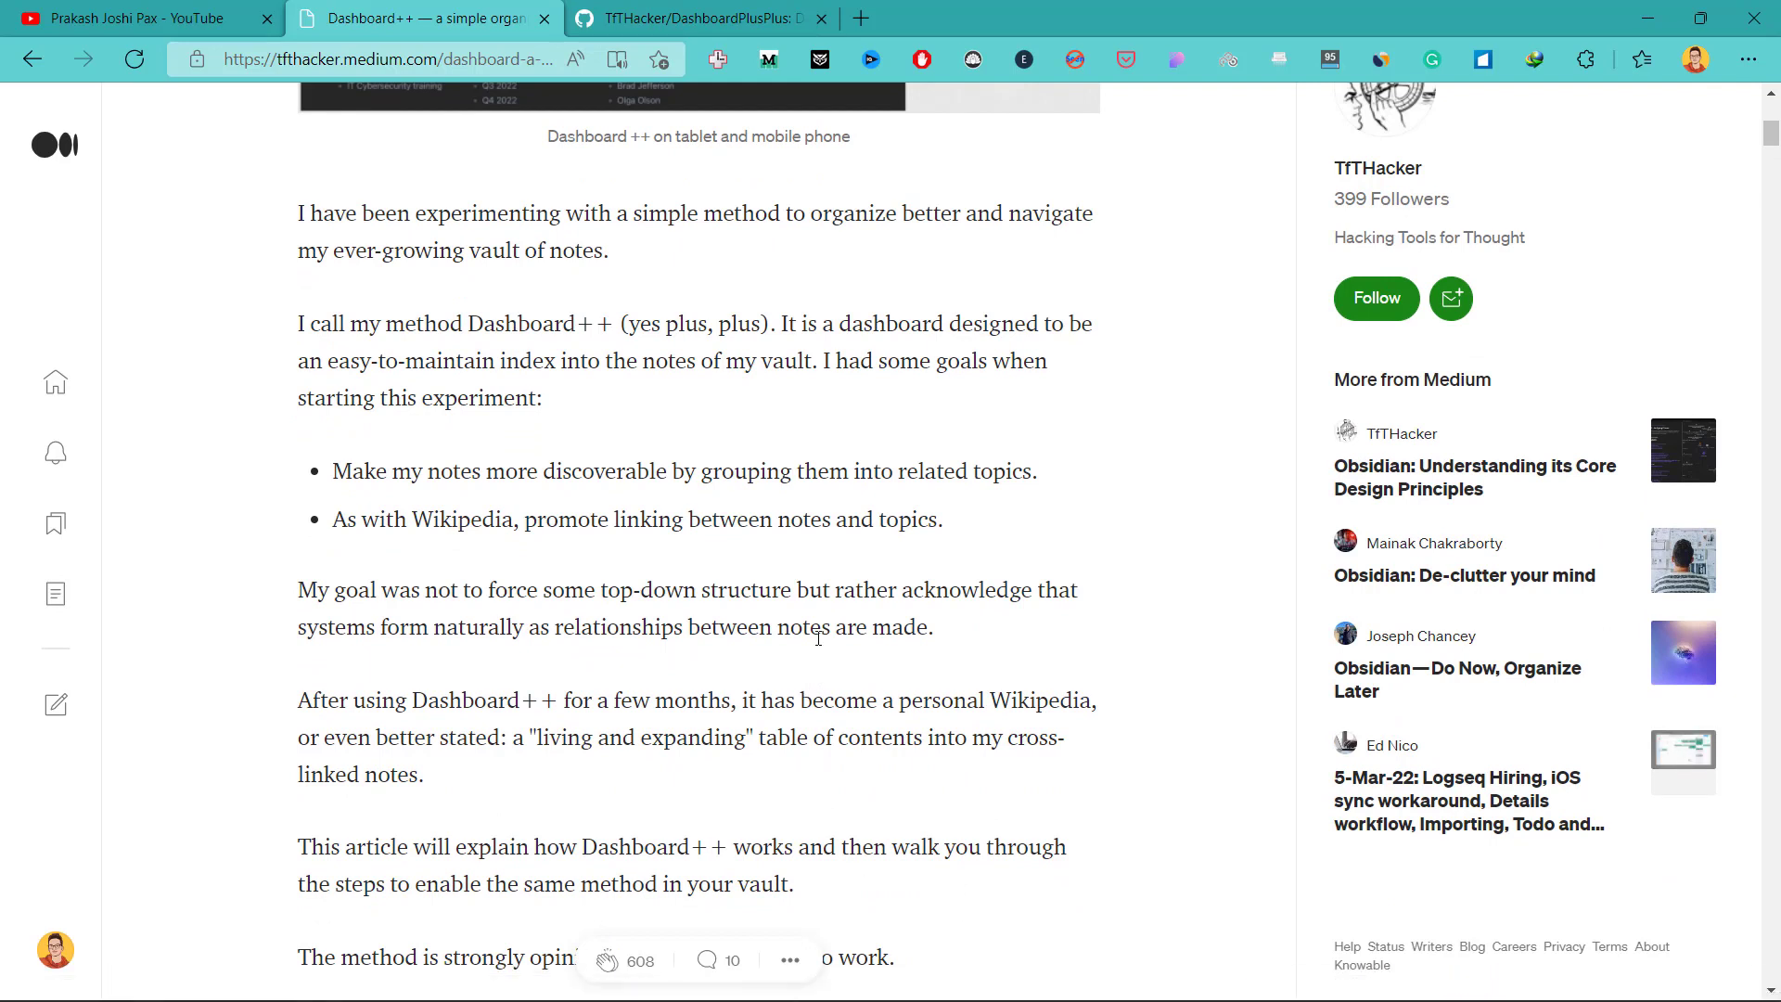
Copy all the CSS from .obsidian/snippets/dashboard.css in the DashboardPlusPlus GitHub repo.
left_click(710, 19)
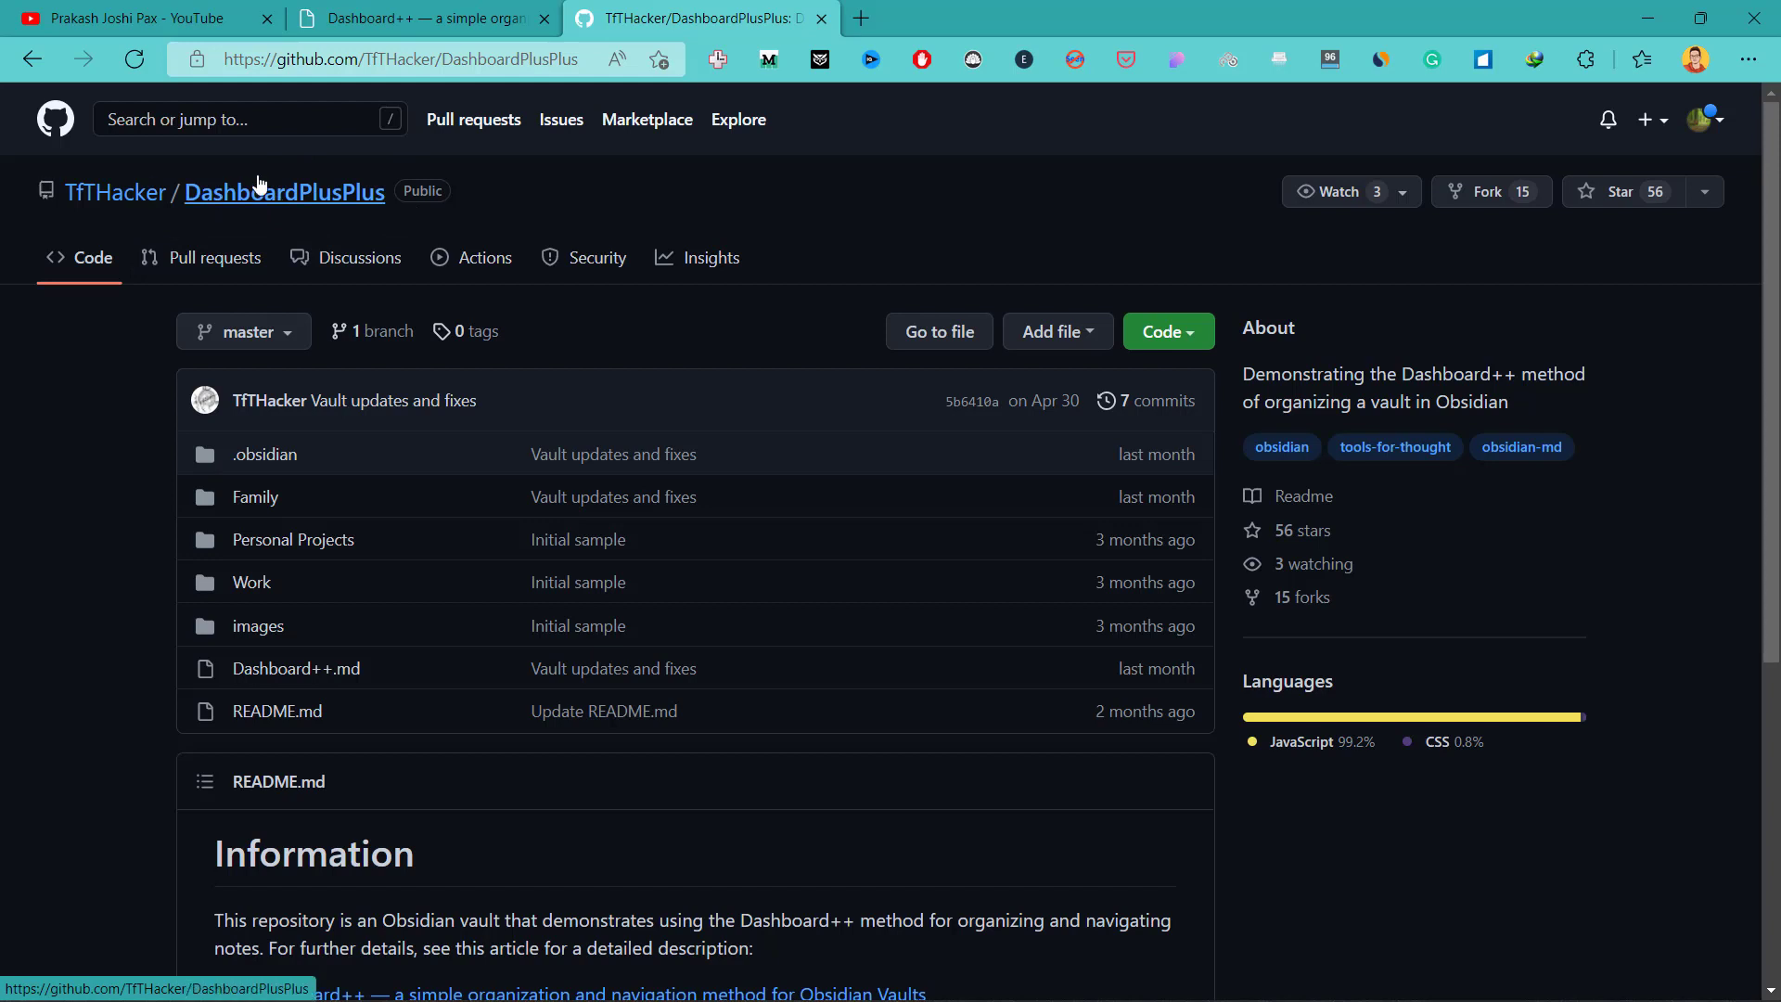
left_click(247, 459)
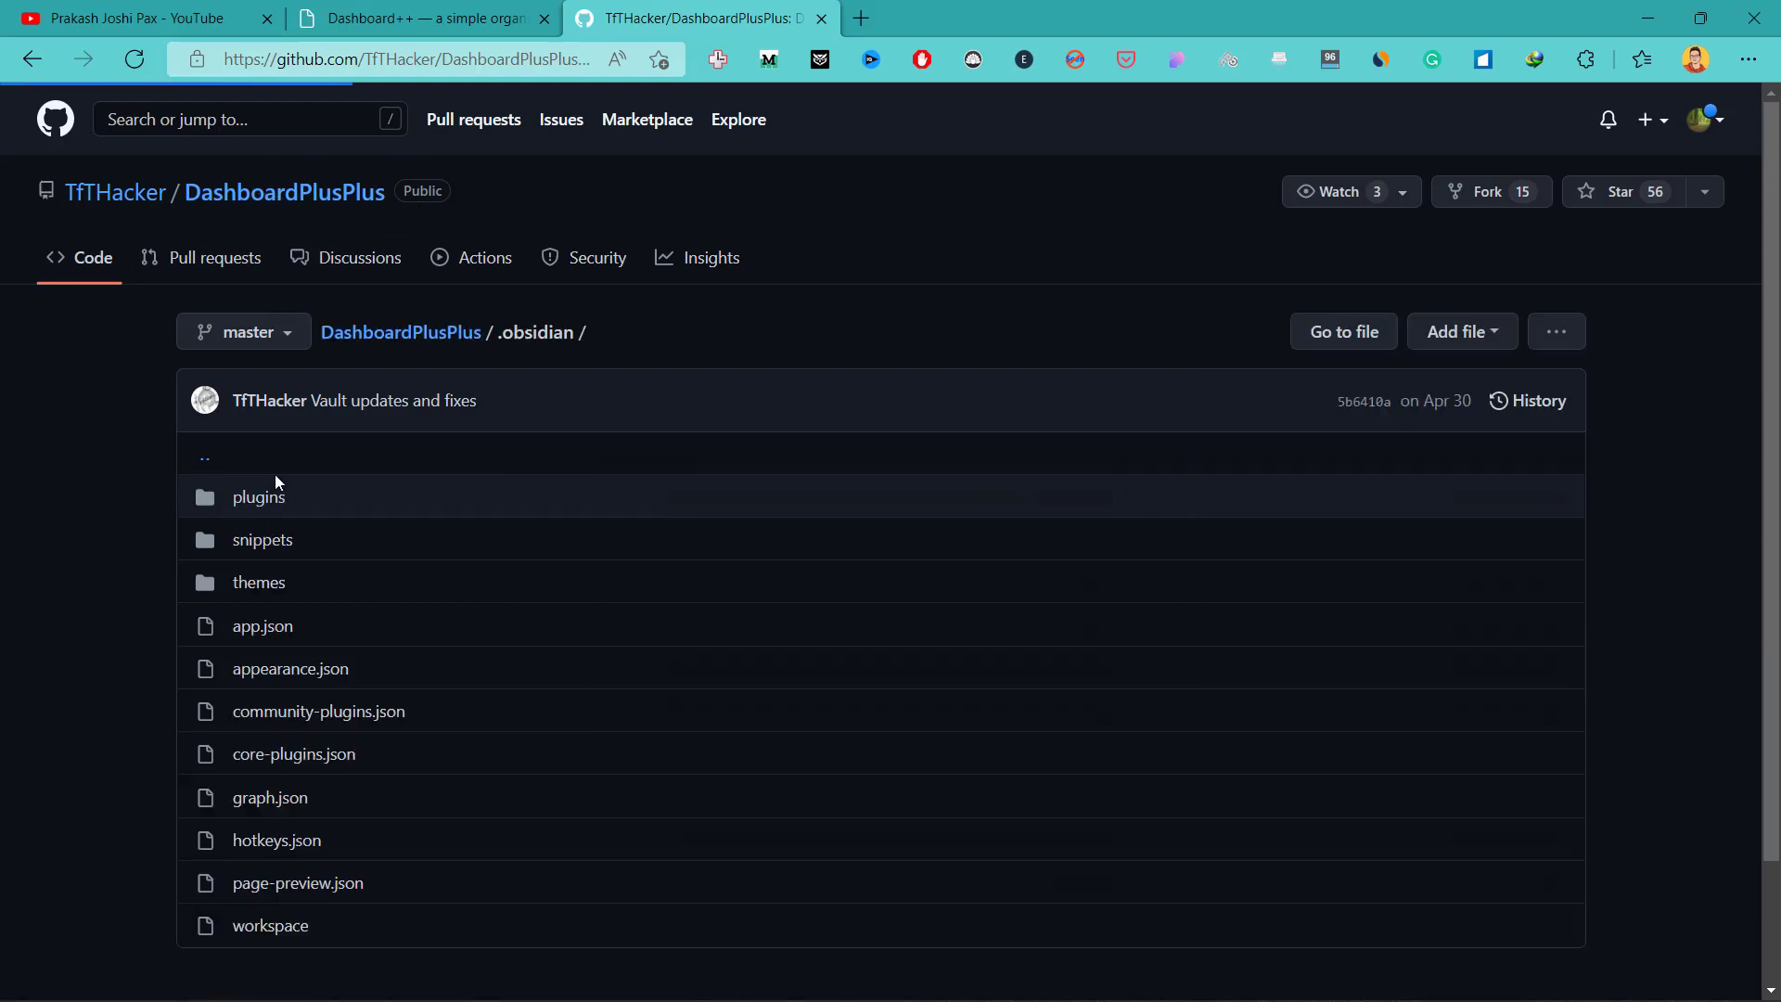
left_click(271, 545)
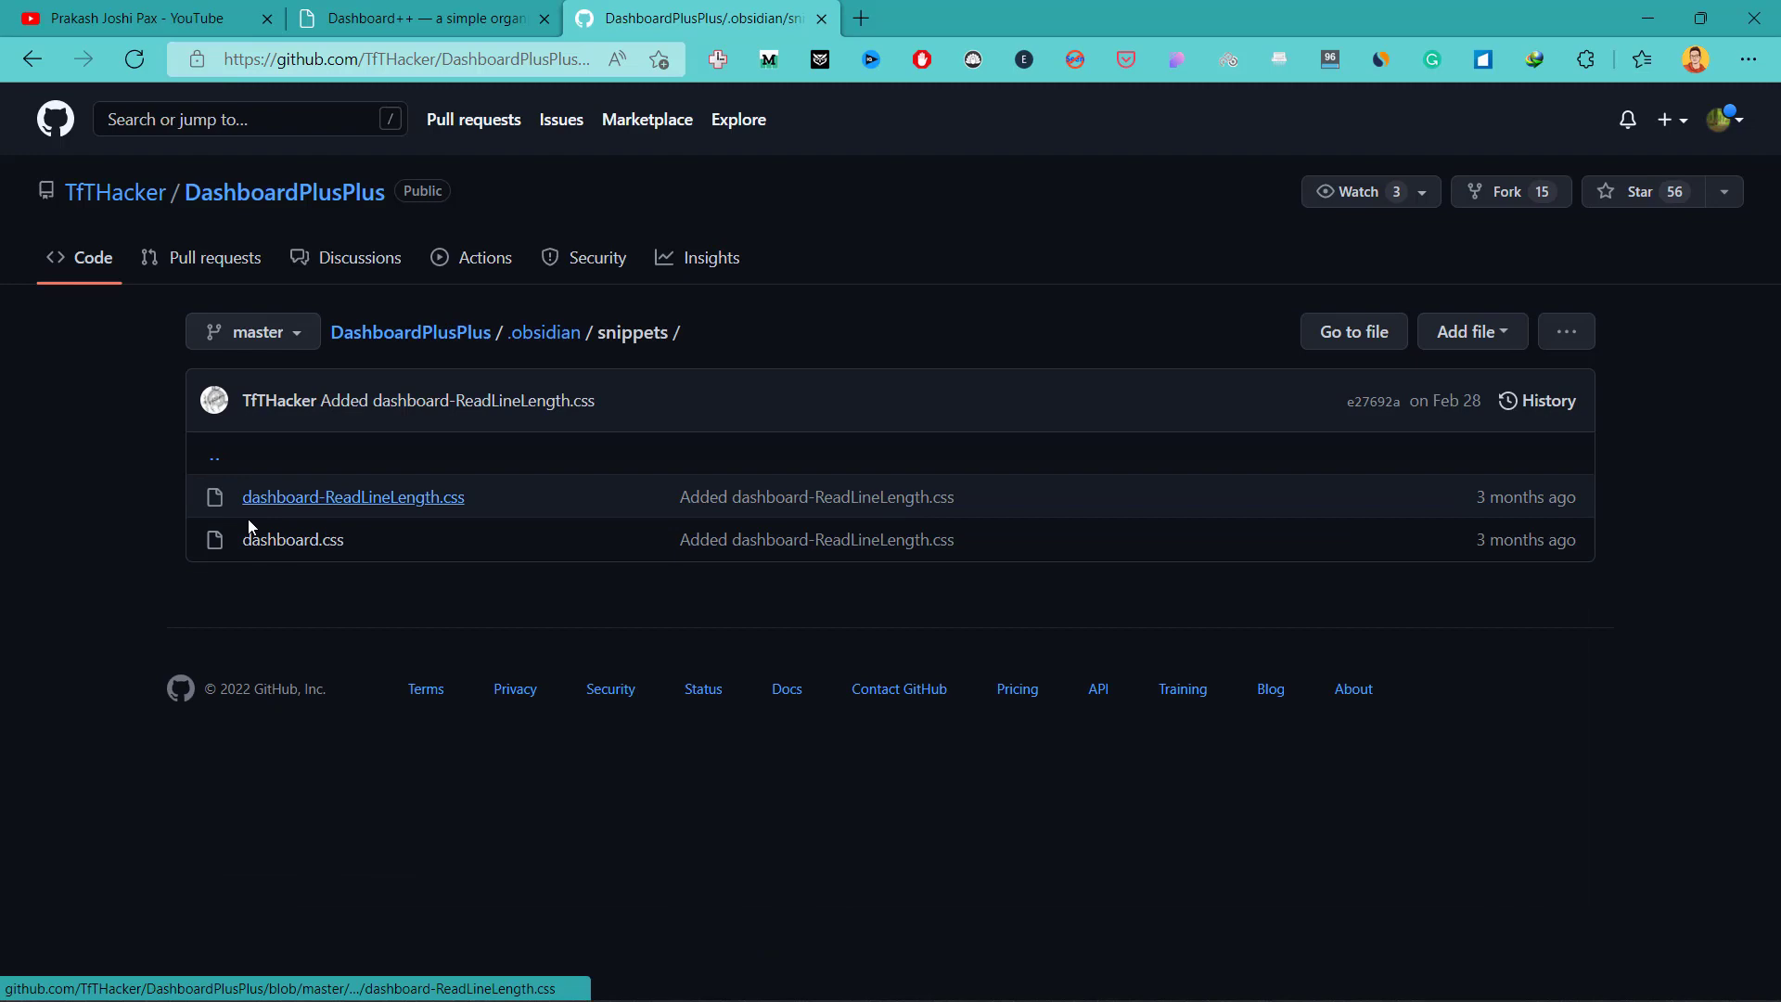
left_click(312, 544)
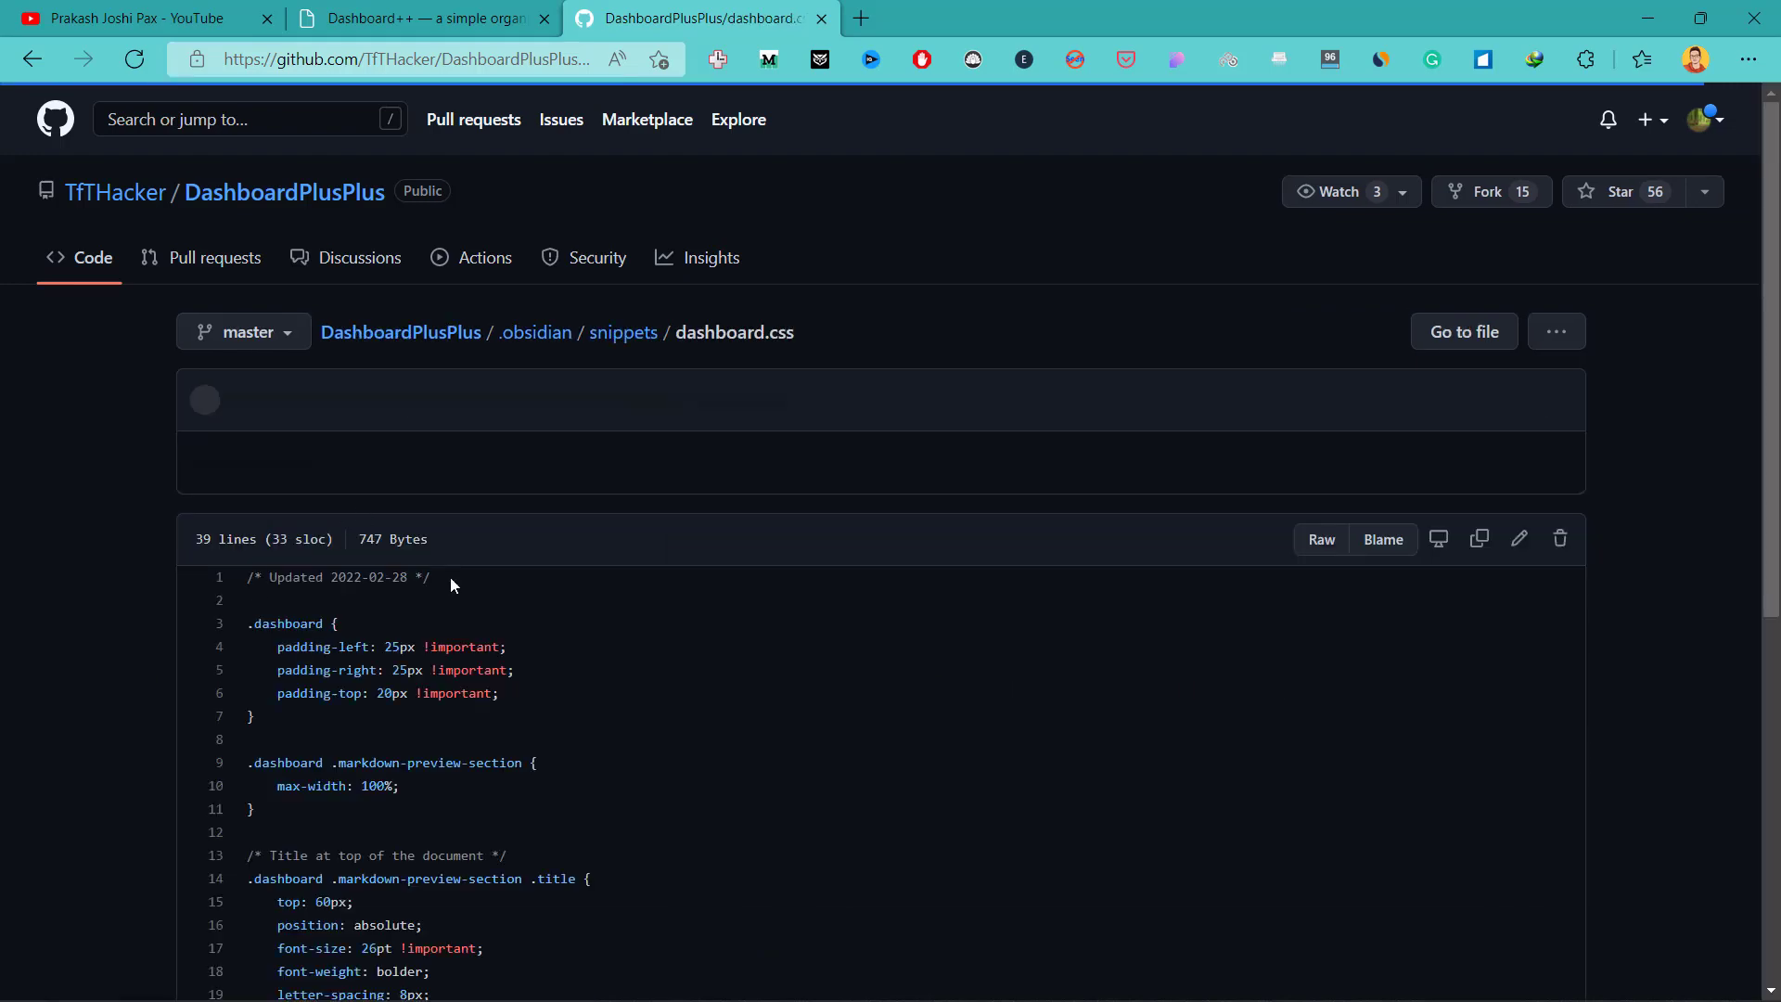
scroll(449, 650, "down", 6)
left_click_drag(342, 809, 243, 516)
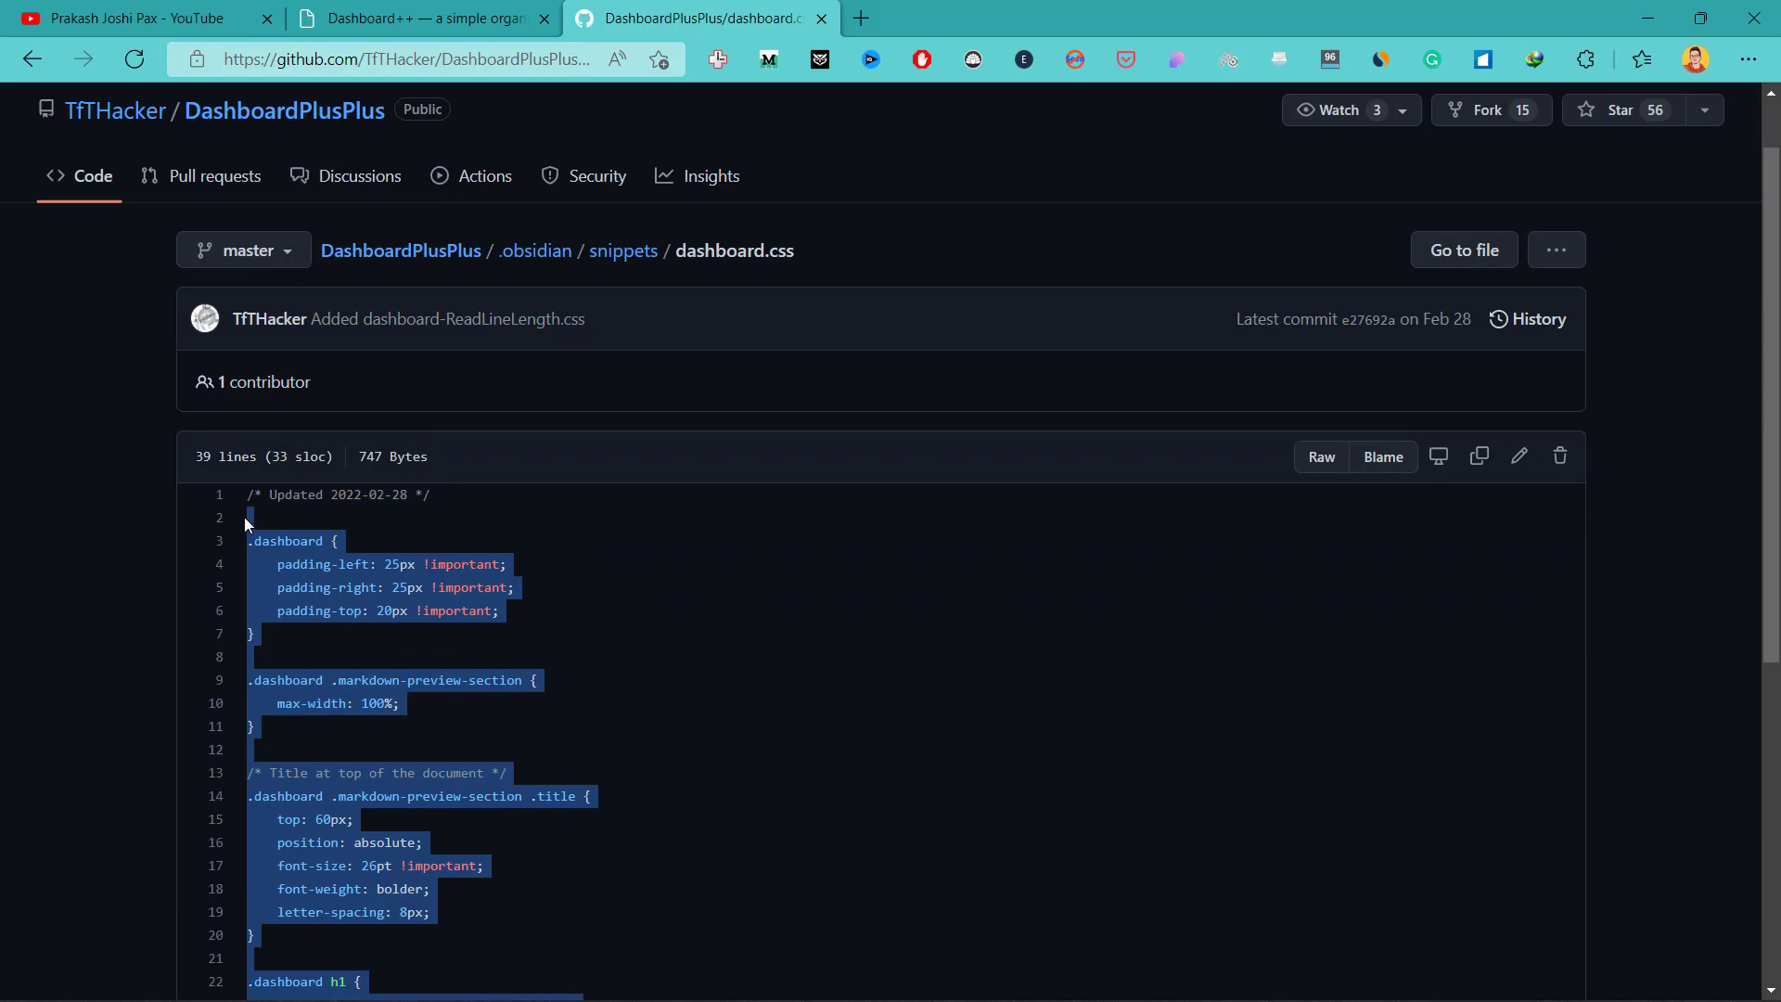
right_click(289, 492)
left_click(356, 358)
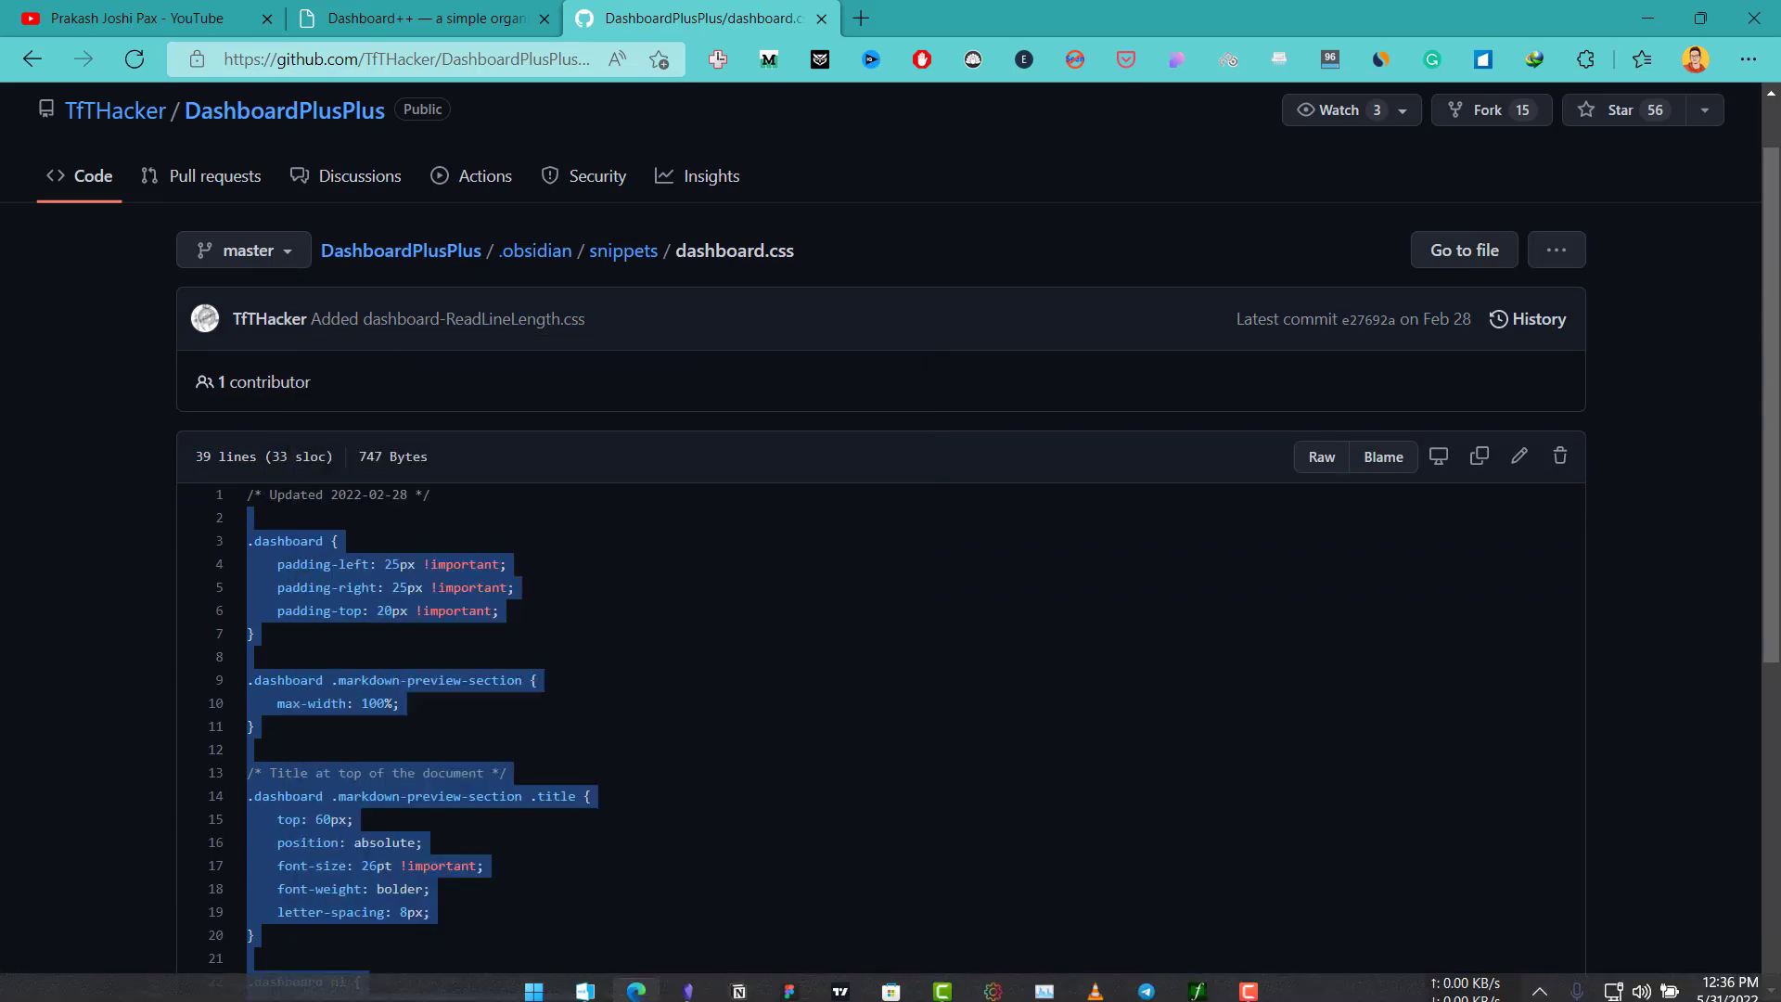
left_click(603, 986)
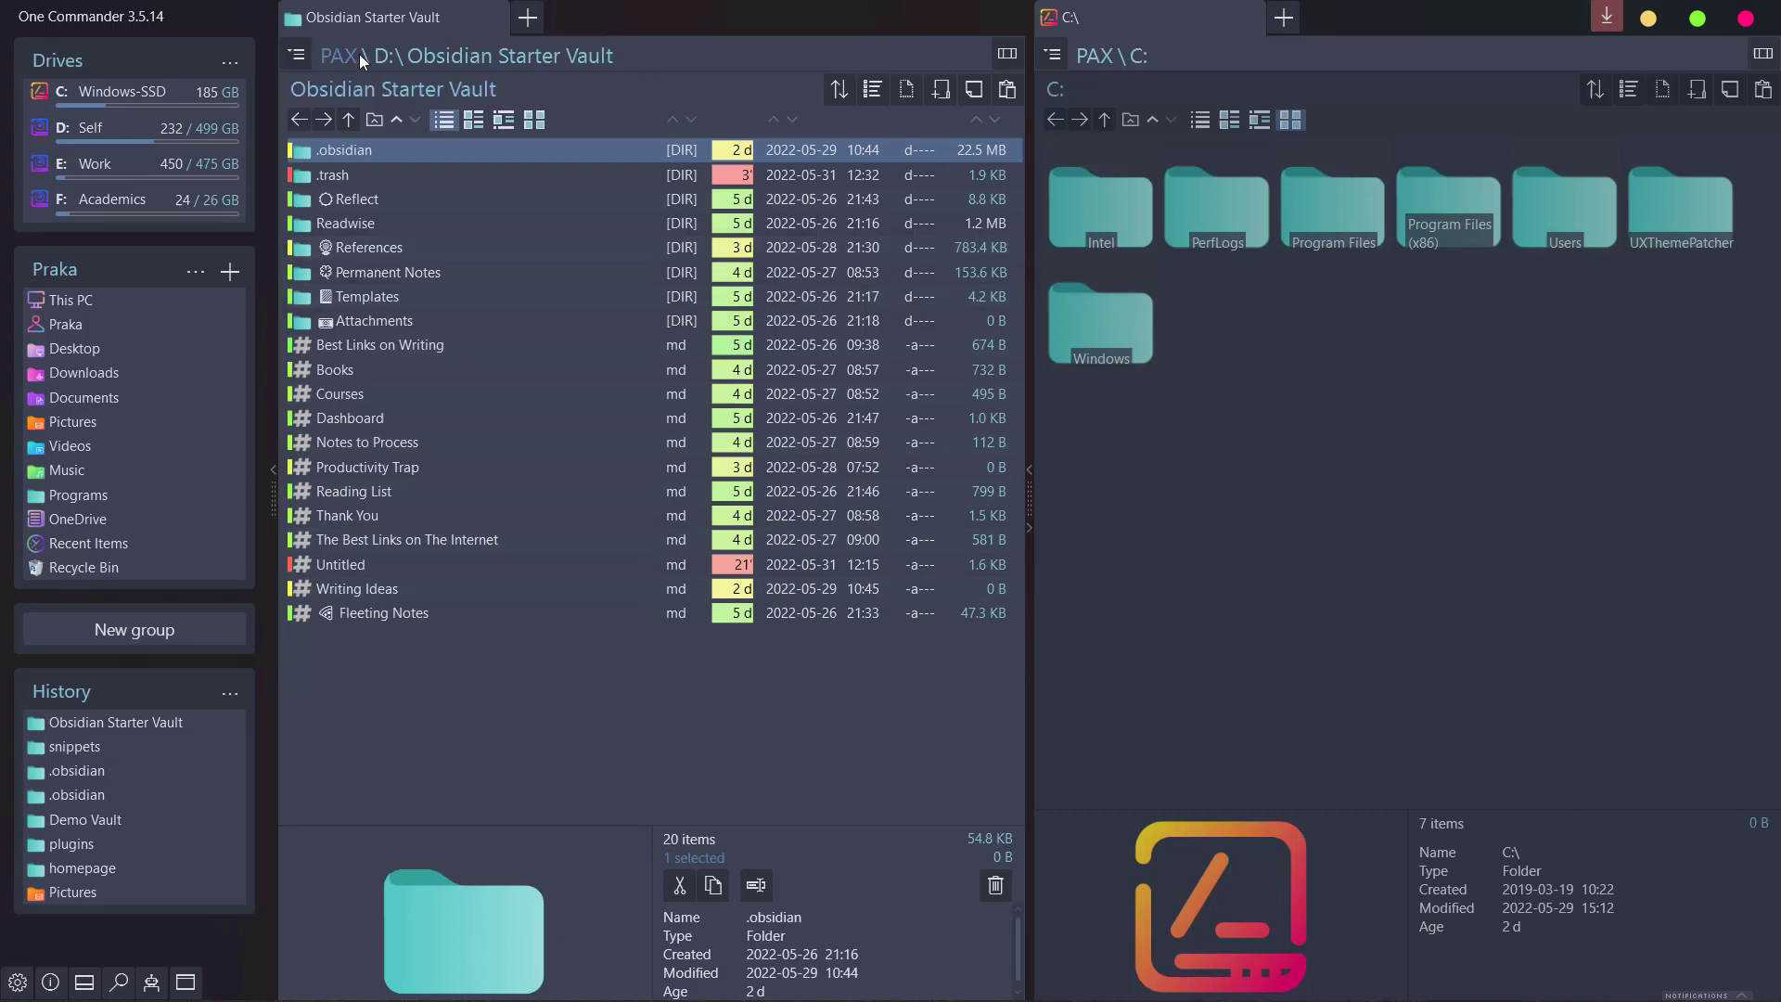
Open Obsidiante Blockquote.css from the vault's .obsidian\snippets folder in Sublime Text.
double_click(447, 149)
double_click(360, 175)
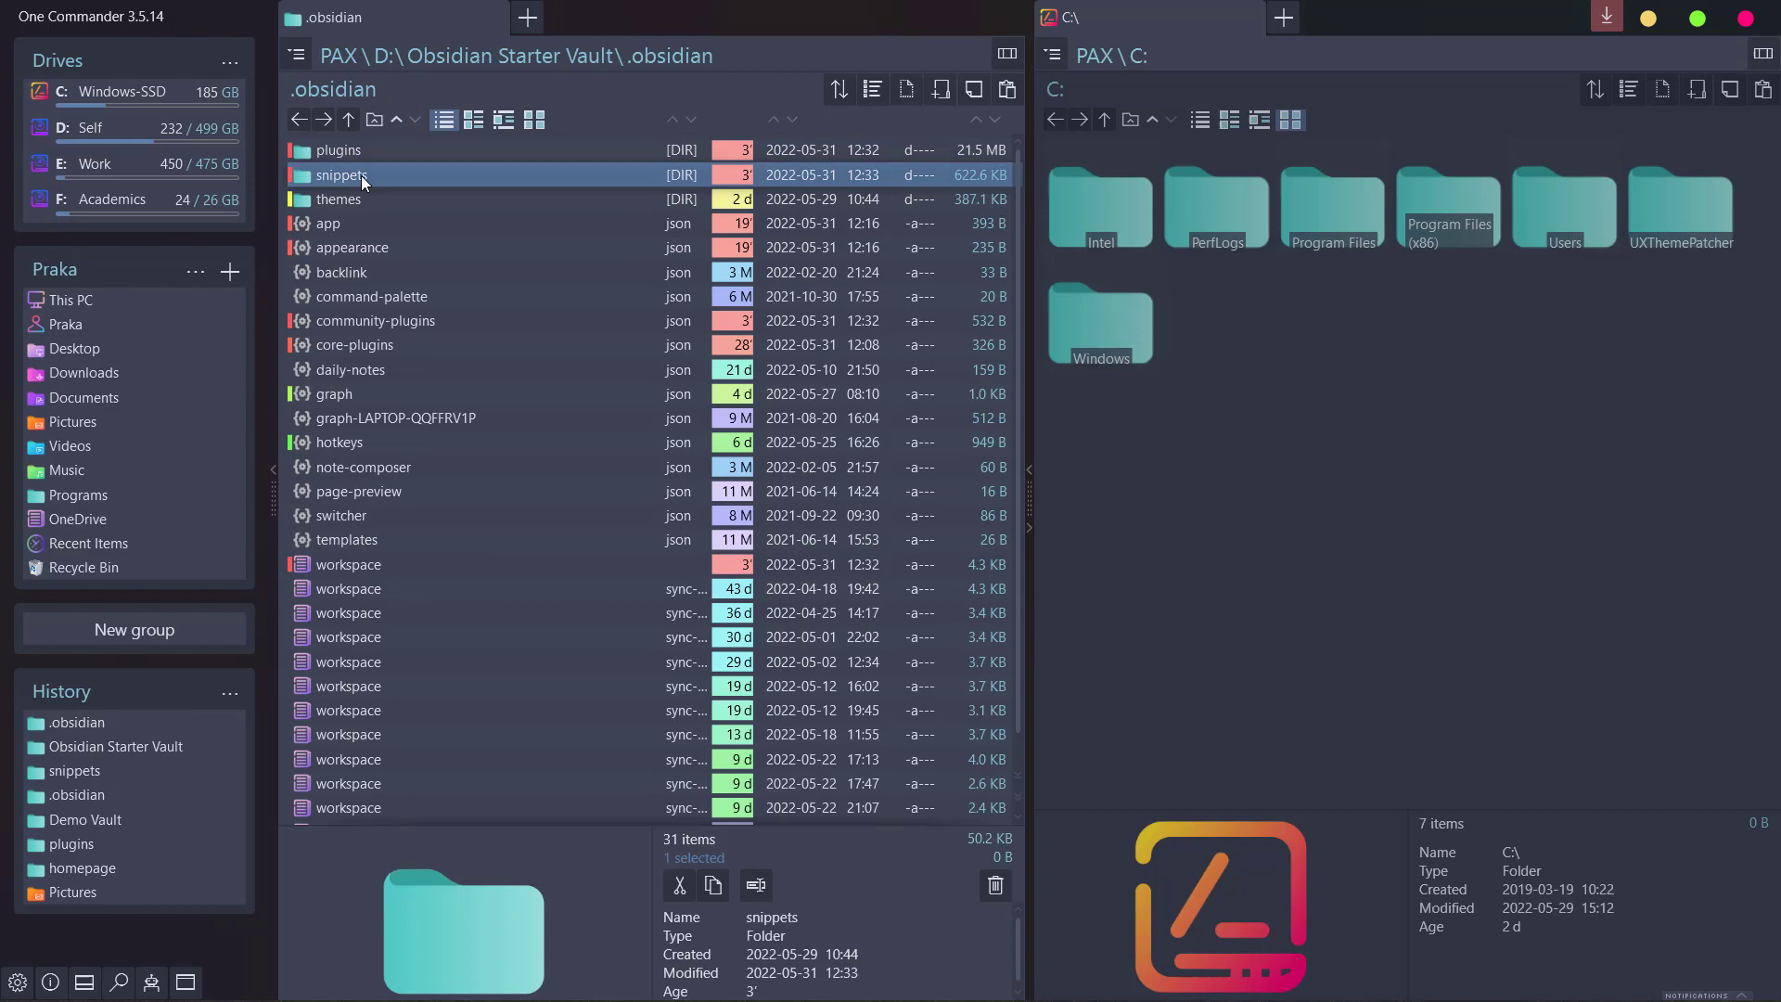
right_click(364, 246)
left_click(358, 215)
left_click(358, 175)
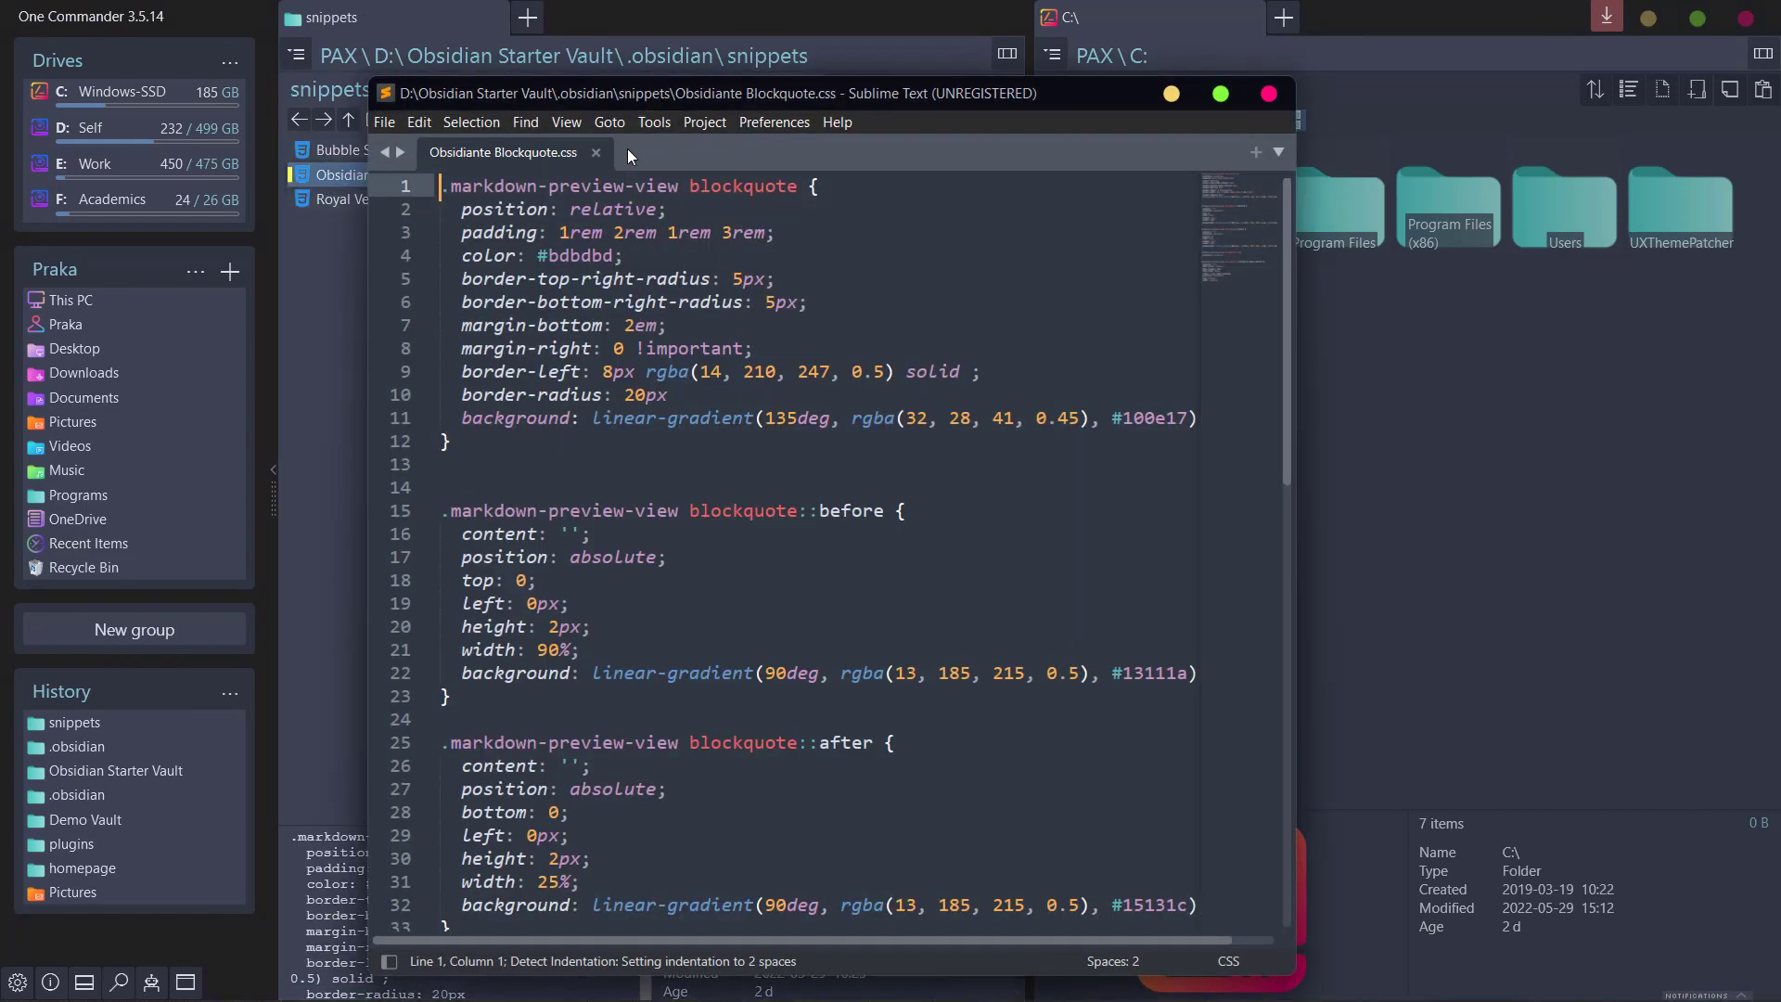
Start a new Sublime file with a 'Dashboard' line and paste the copied CSS below it.
double_click(627, 152)
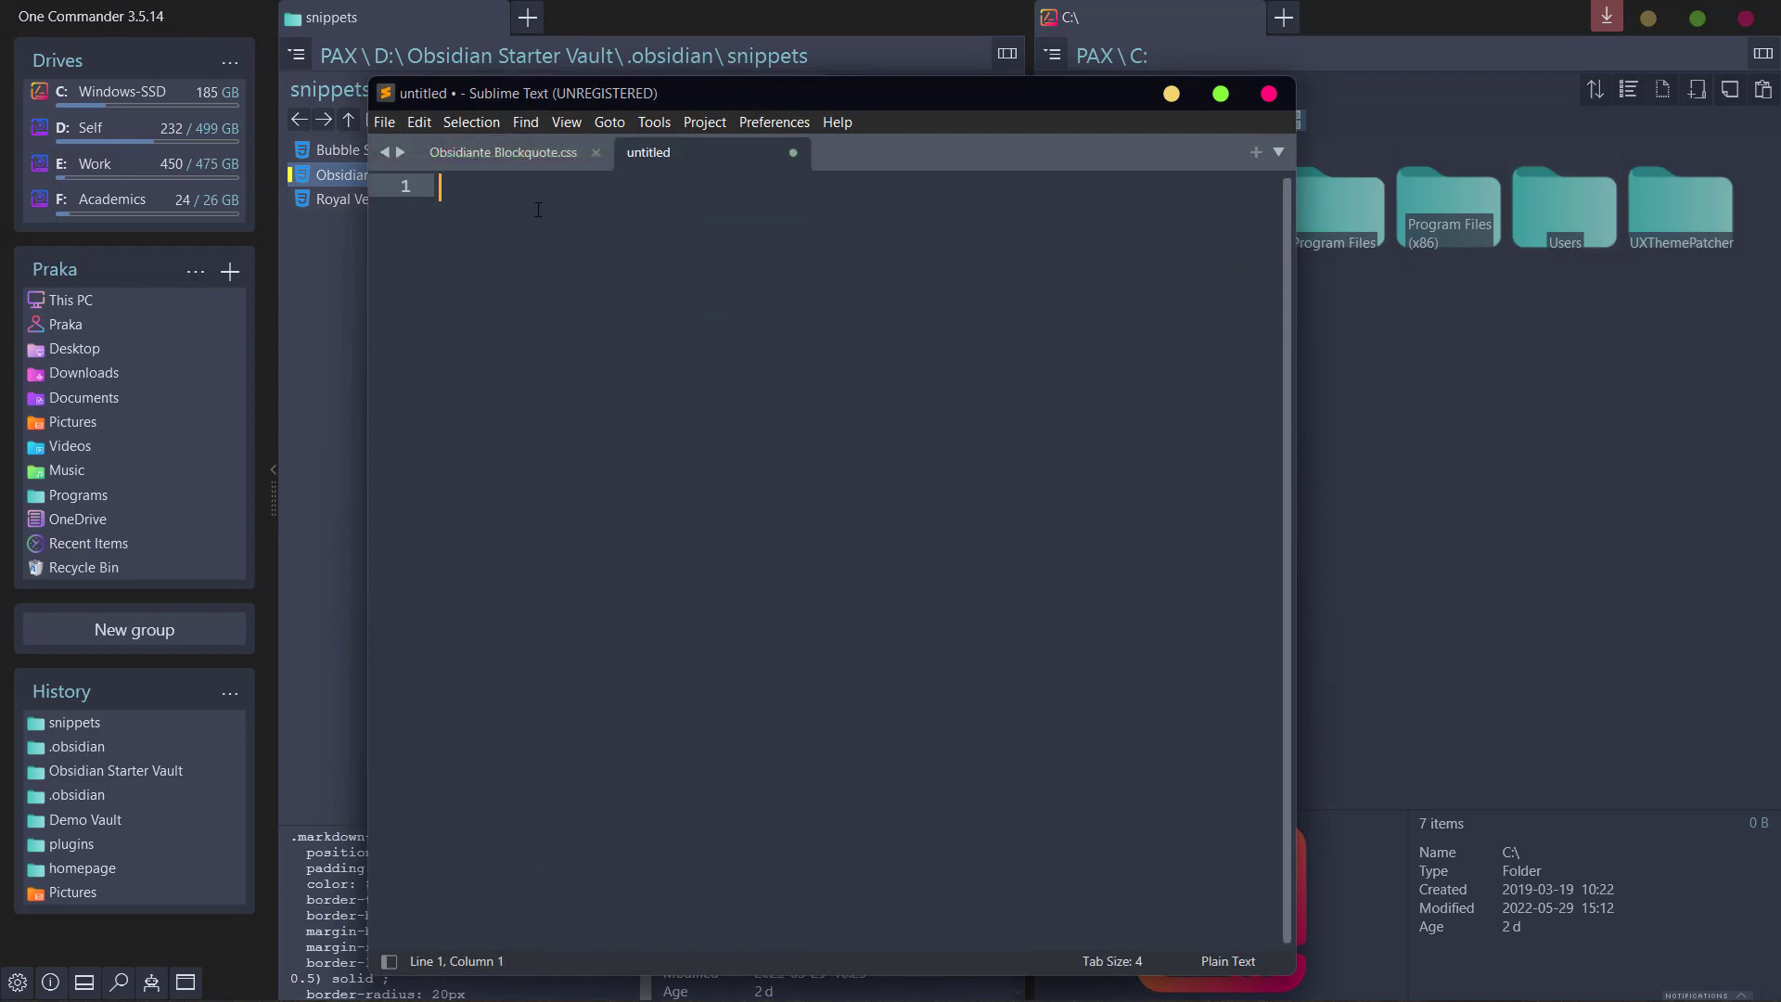
type("Dashboard")
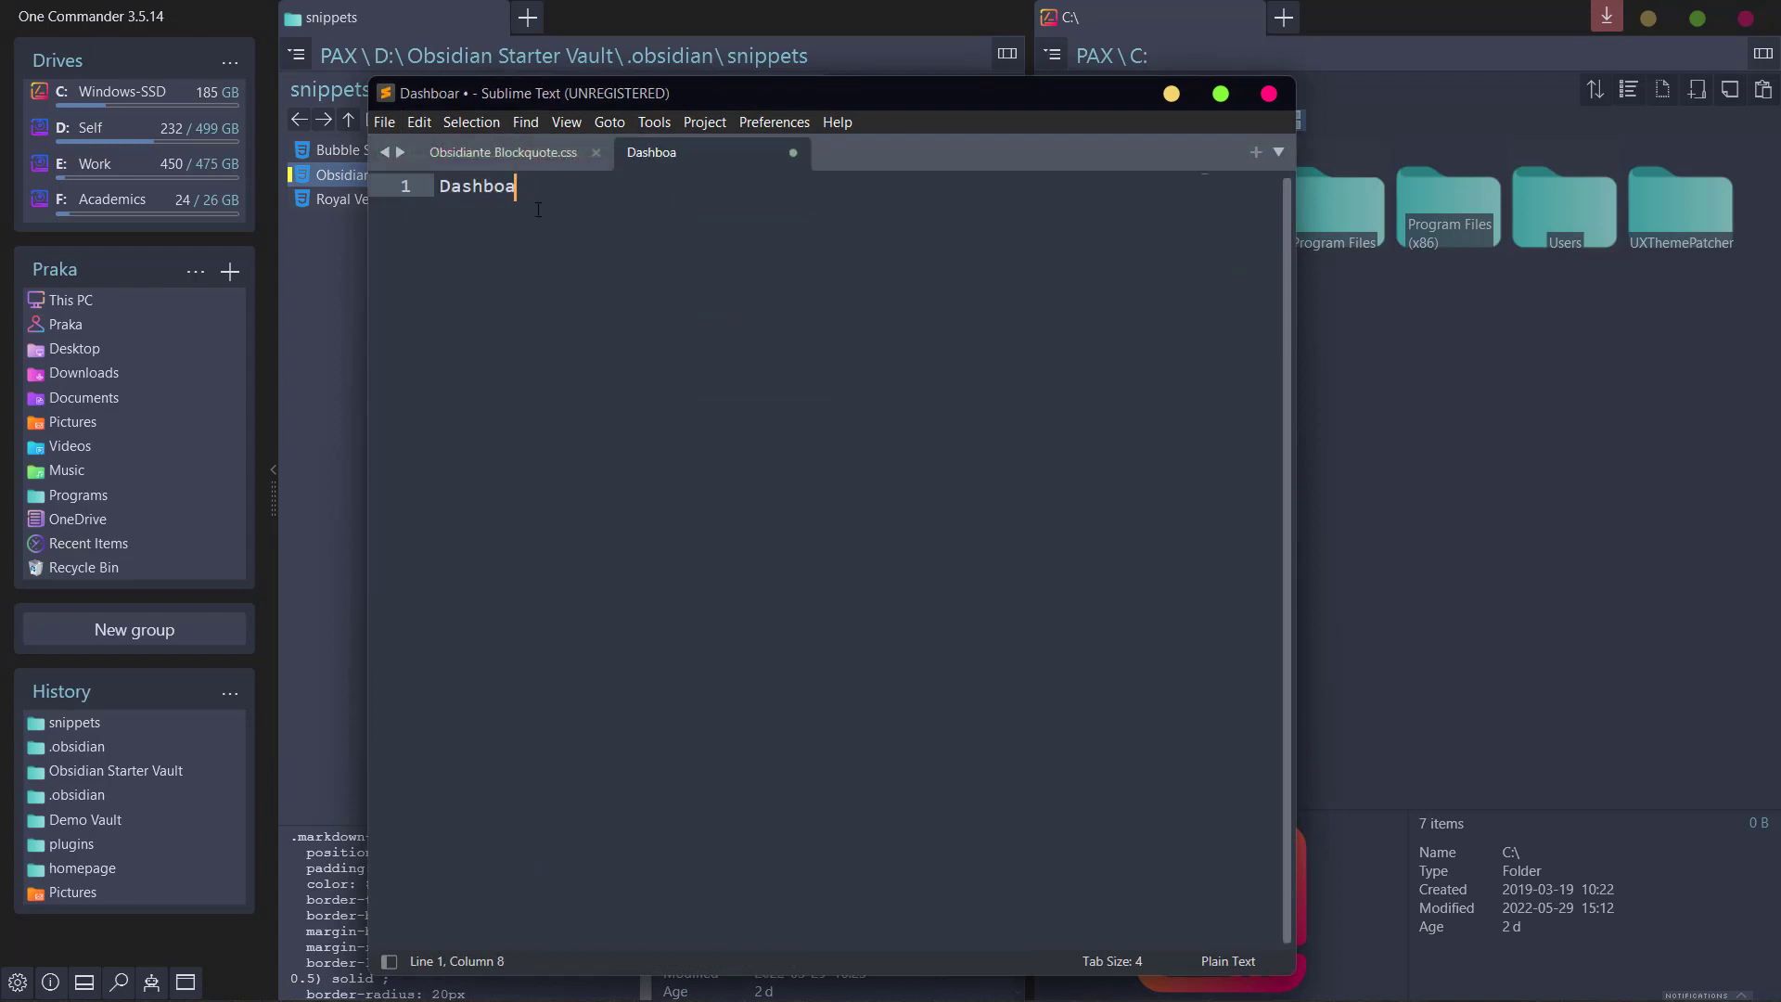
key("Return")
key("Return")
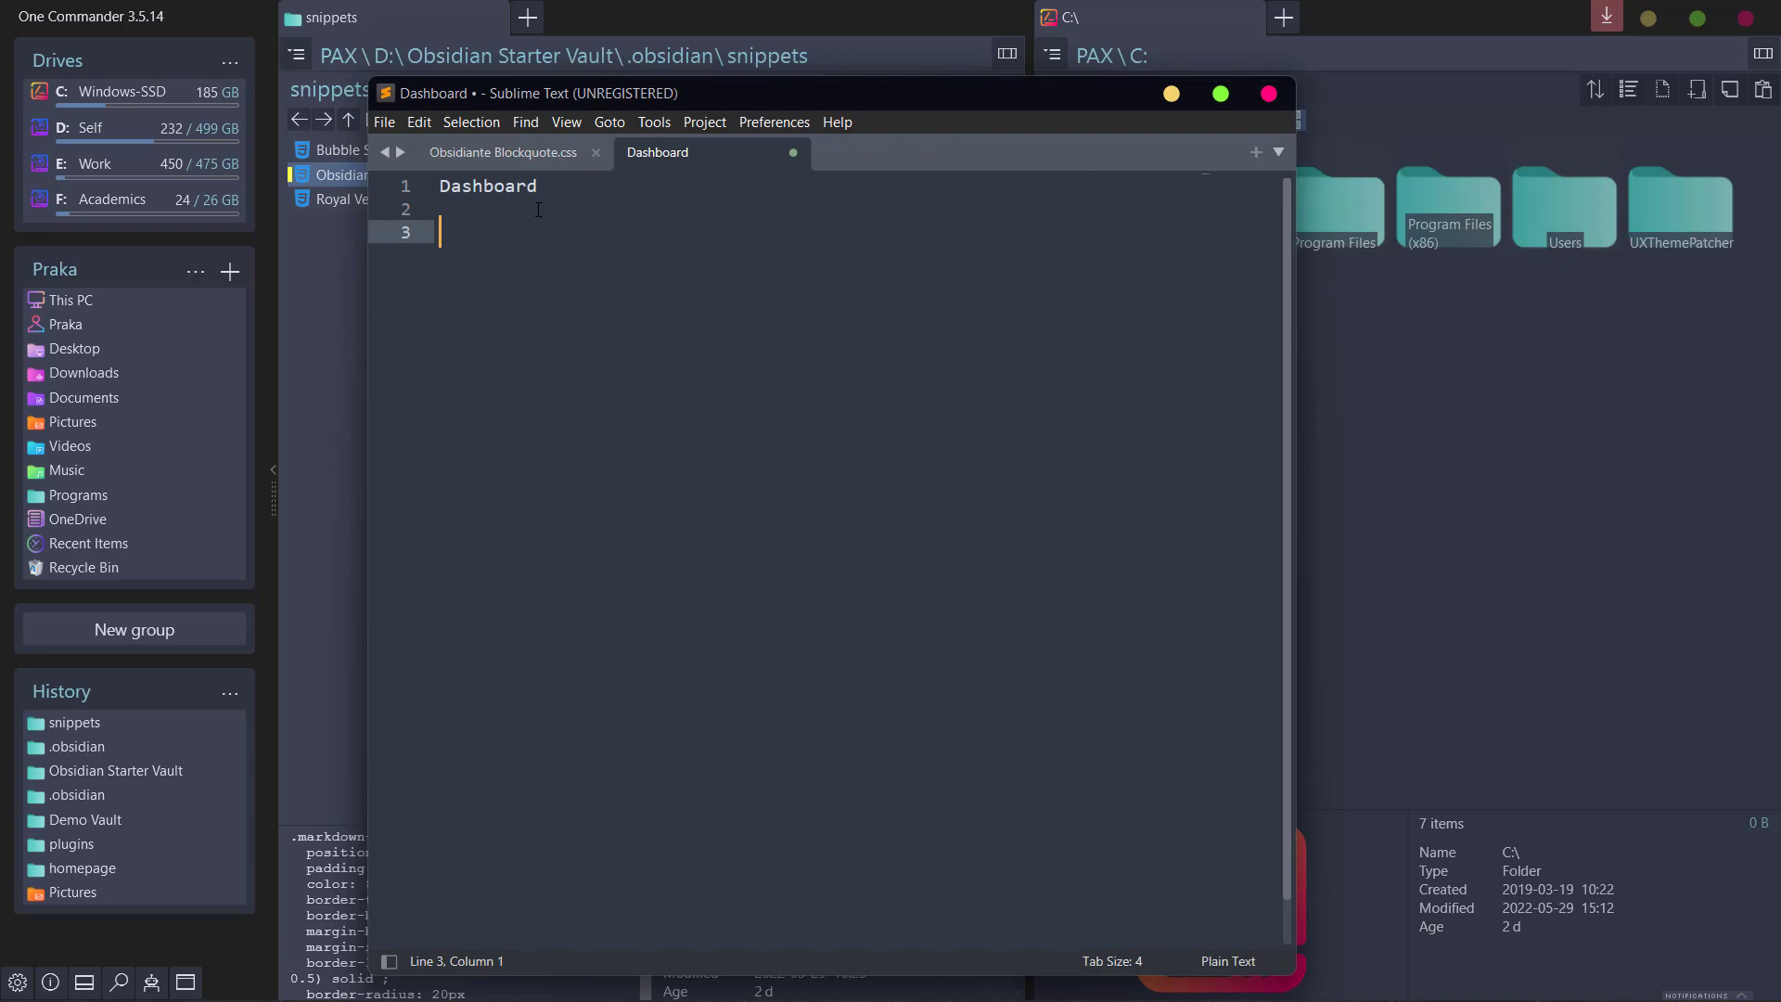
key("ctrl+v")
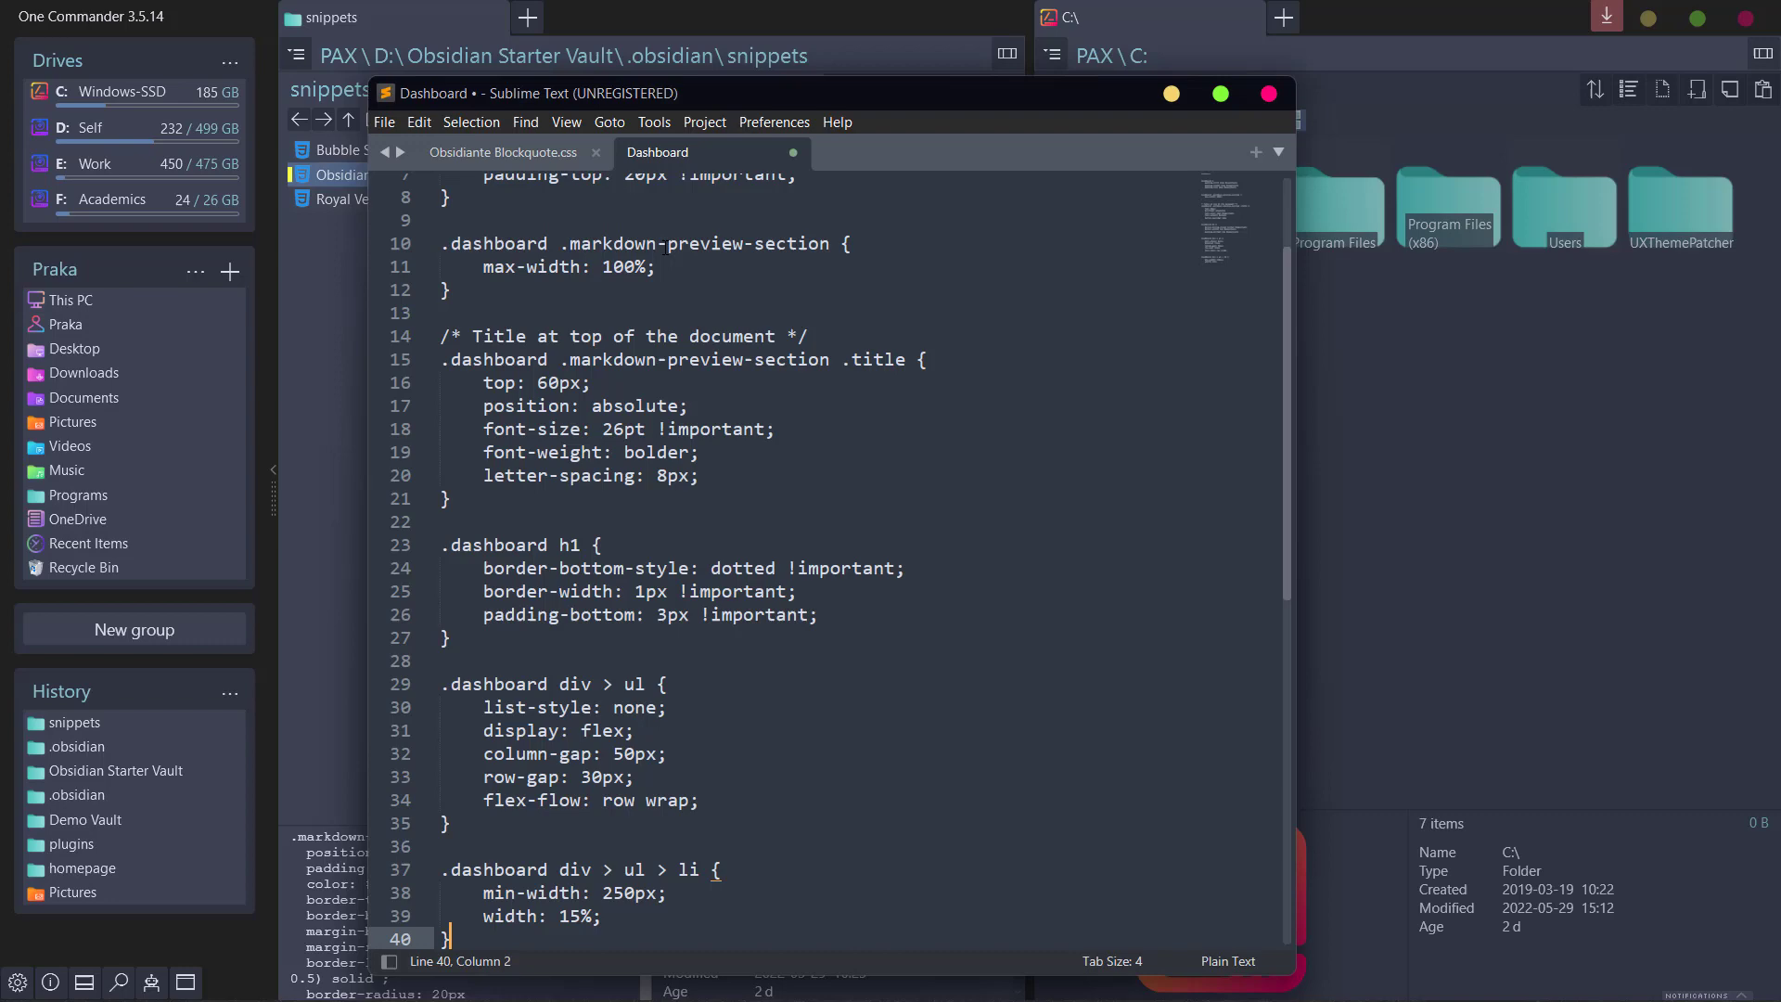
Save the file as dashboard.css (CSS type) in the snippets folder, then close Sublime Text.
key("ctrl+s")
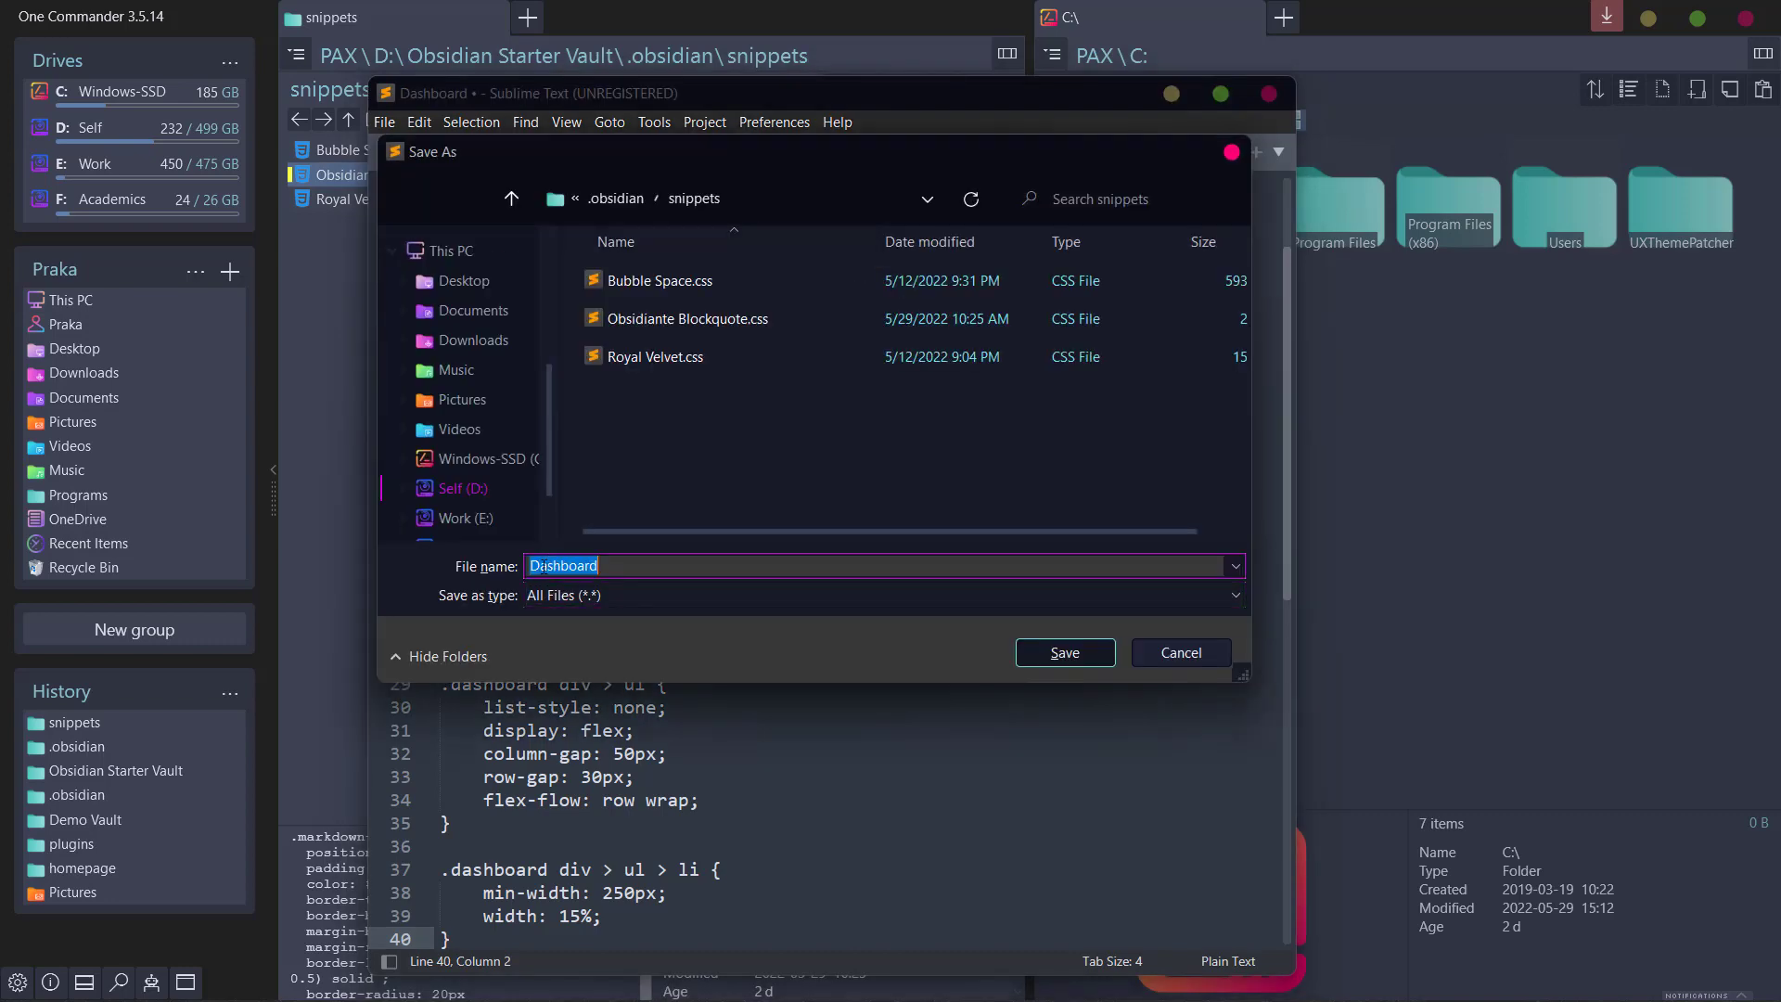
left_click(542, 565)
key("BackSpace")
type("d")
left_click(632, 596)
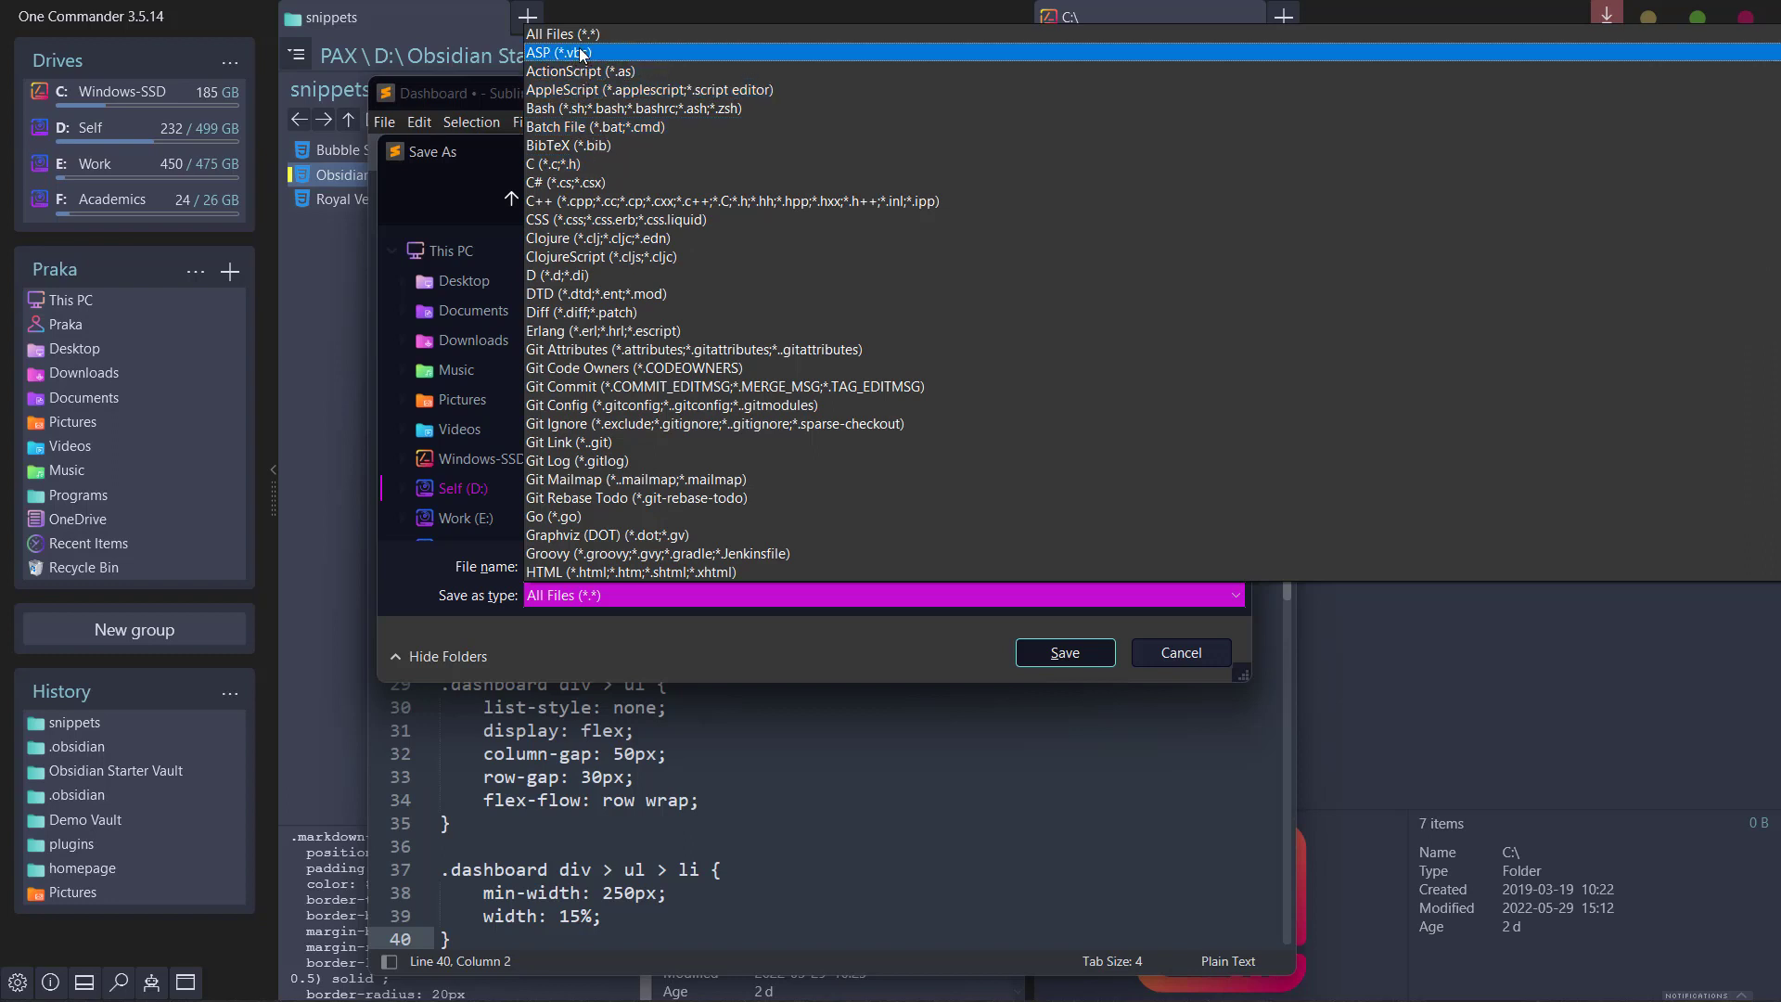
left_click(558, 218)
key("shift+Tab")
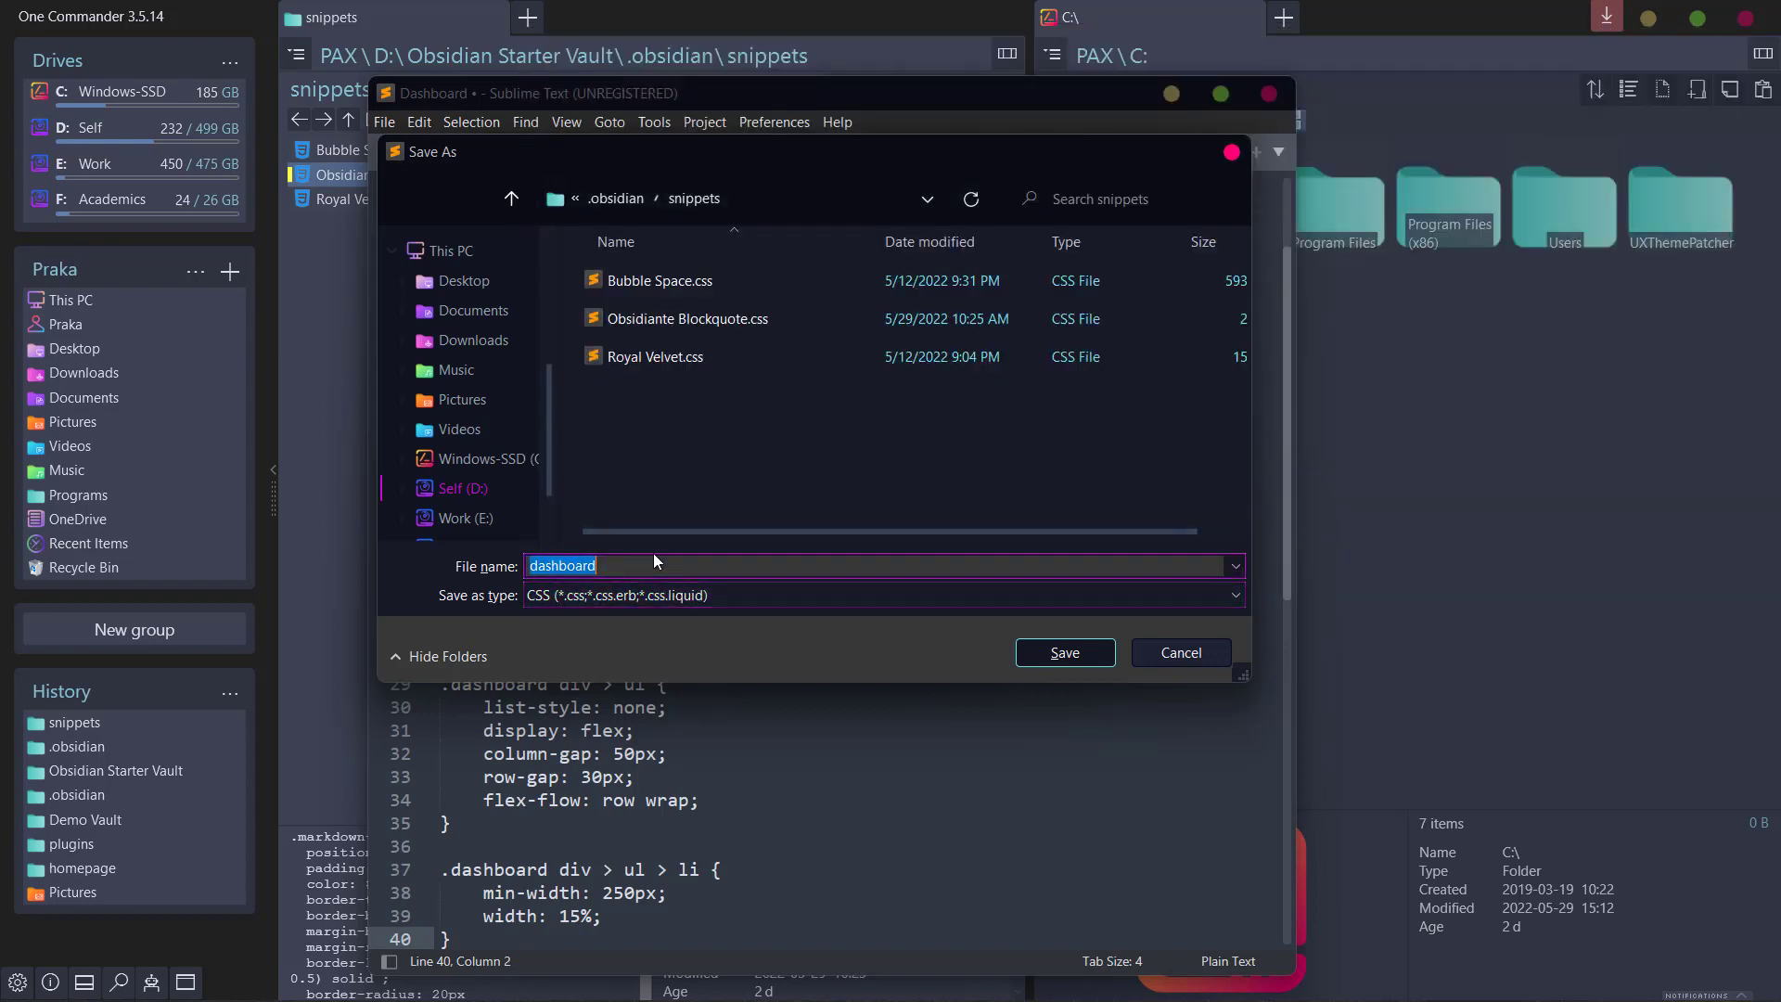
left_click(655, 562)
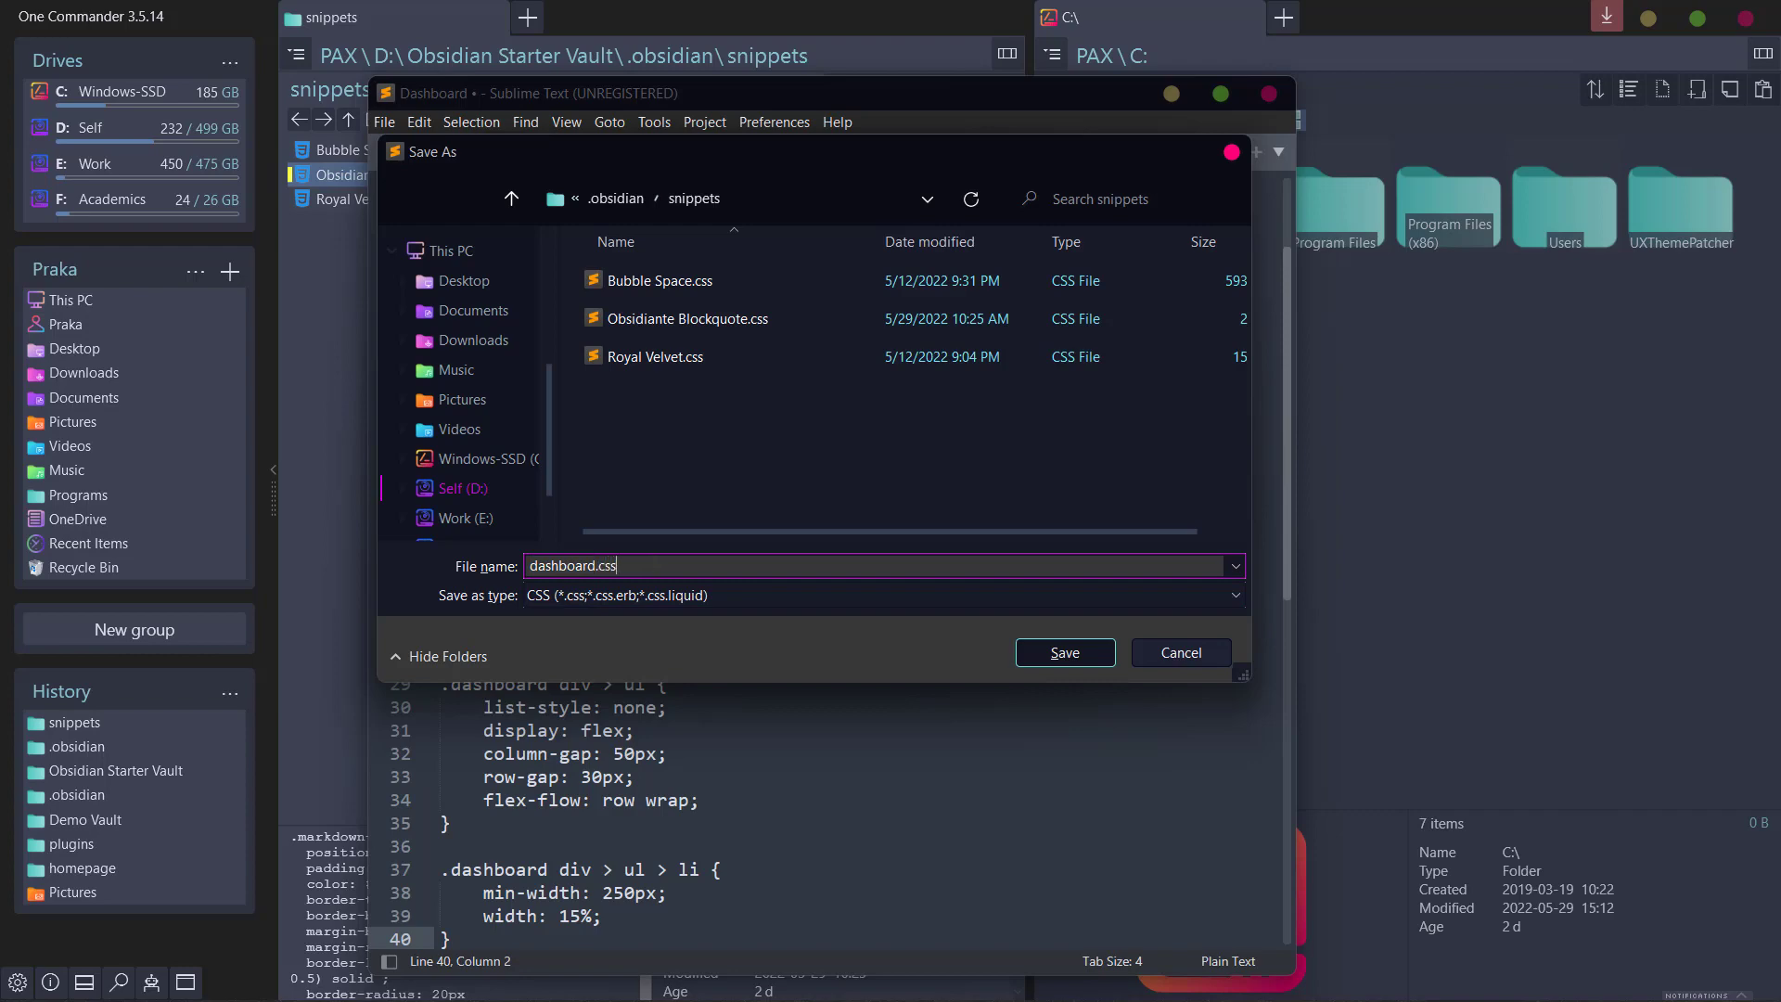
type(".css")
left_click(1088, 655)
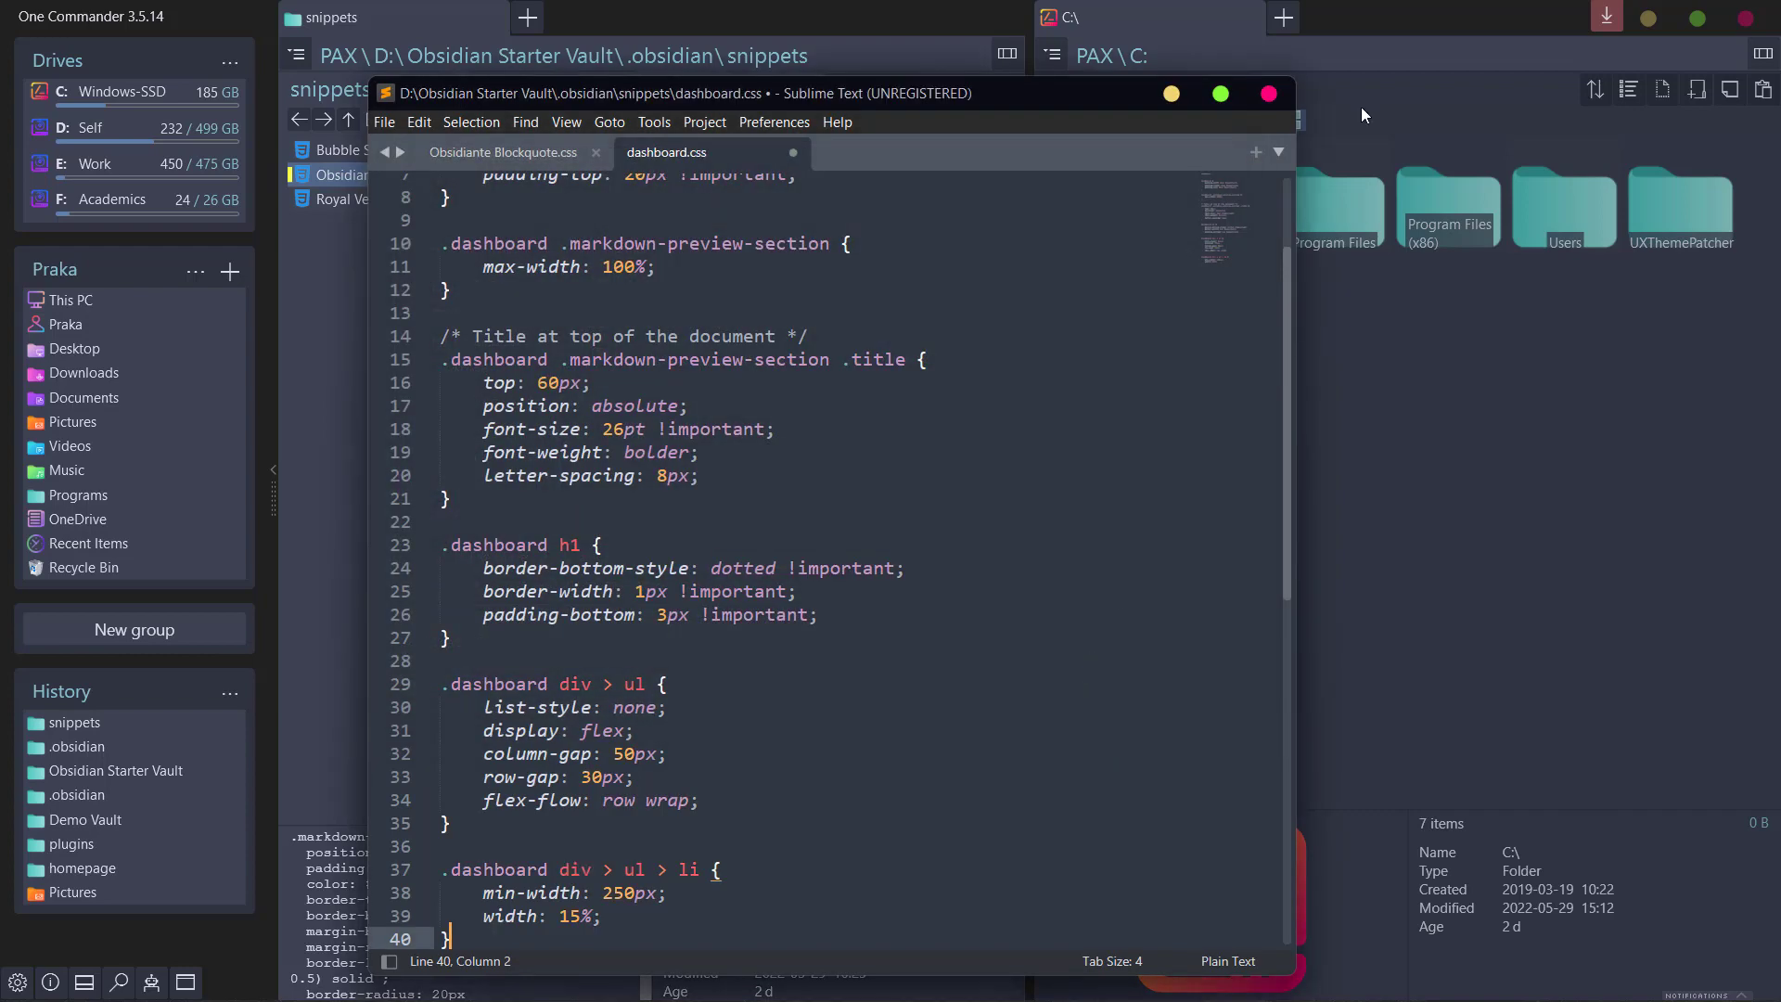
left_click(699, 408)
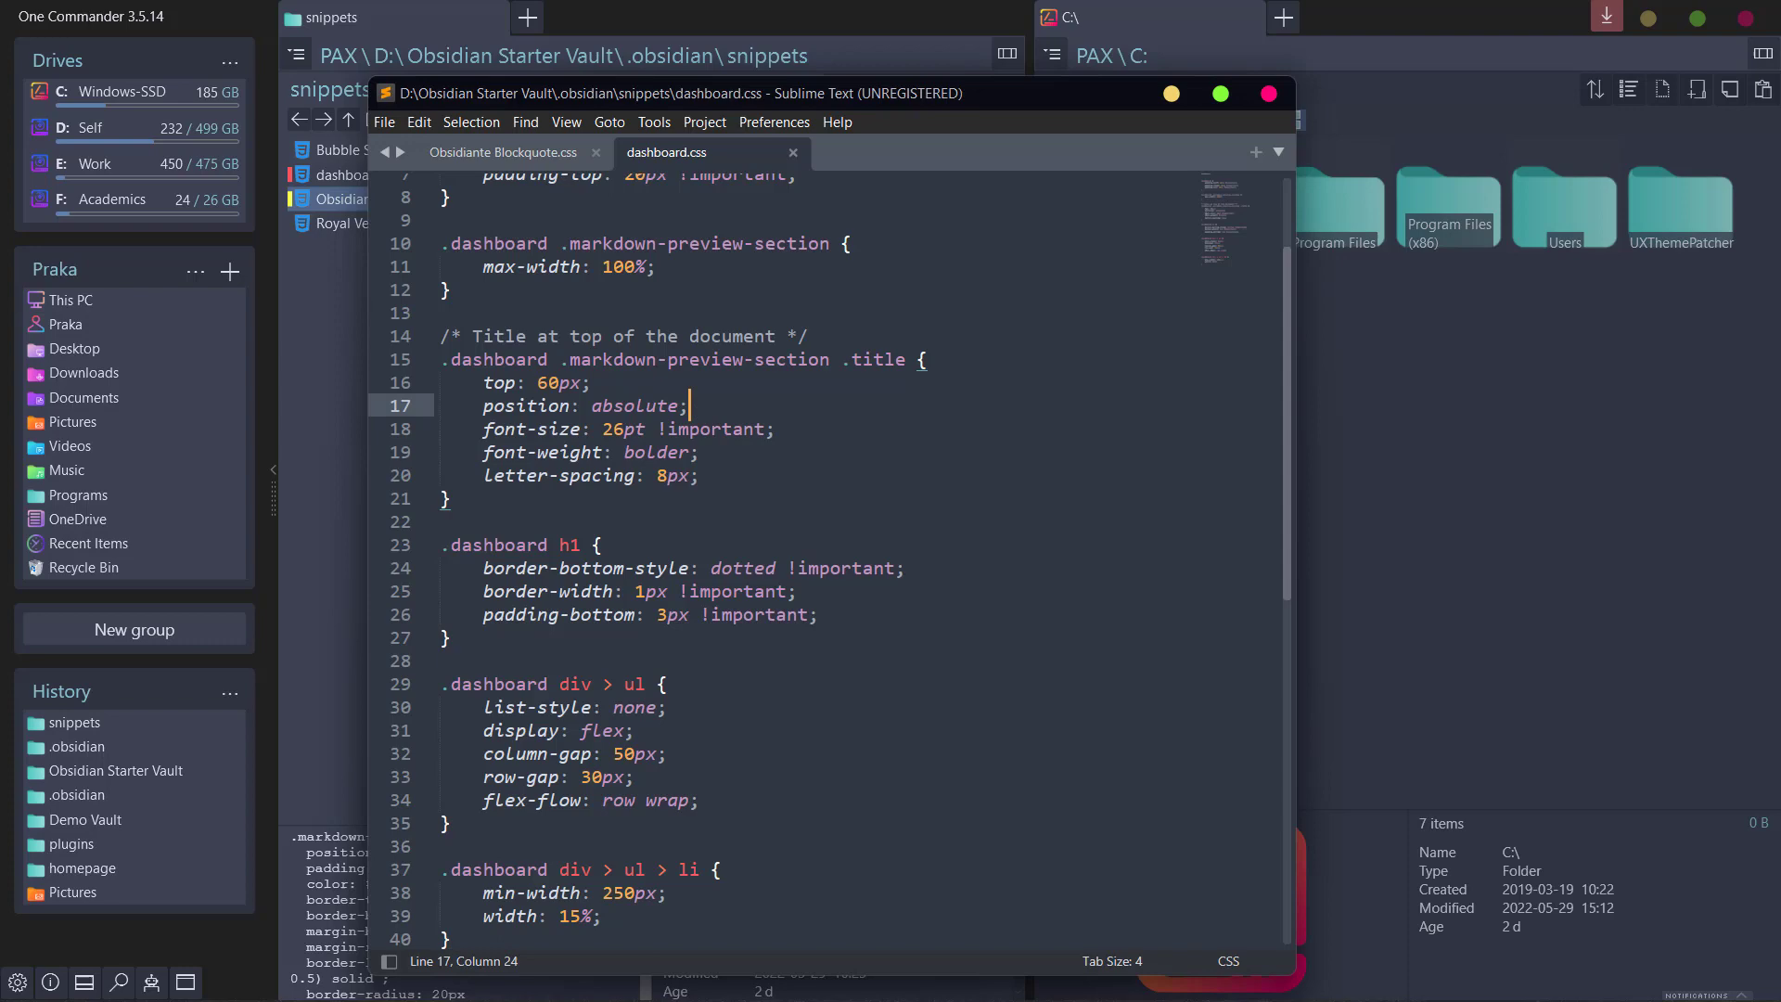
left_click(1269, 93)
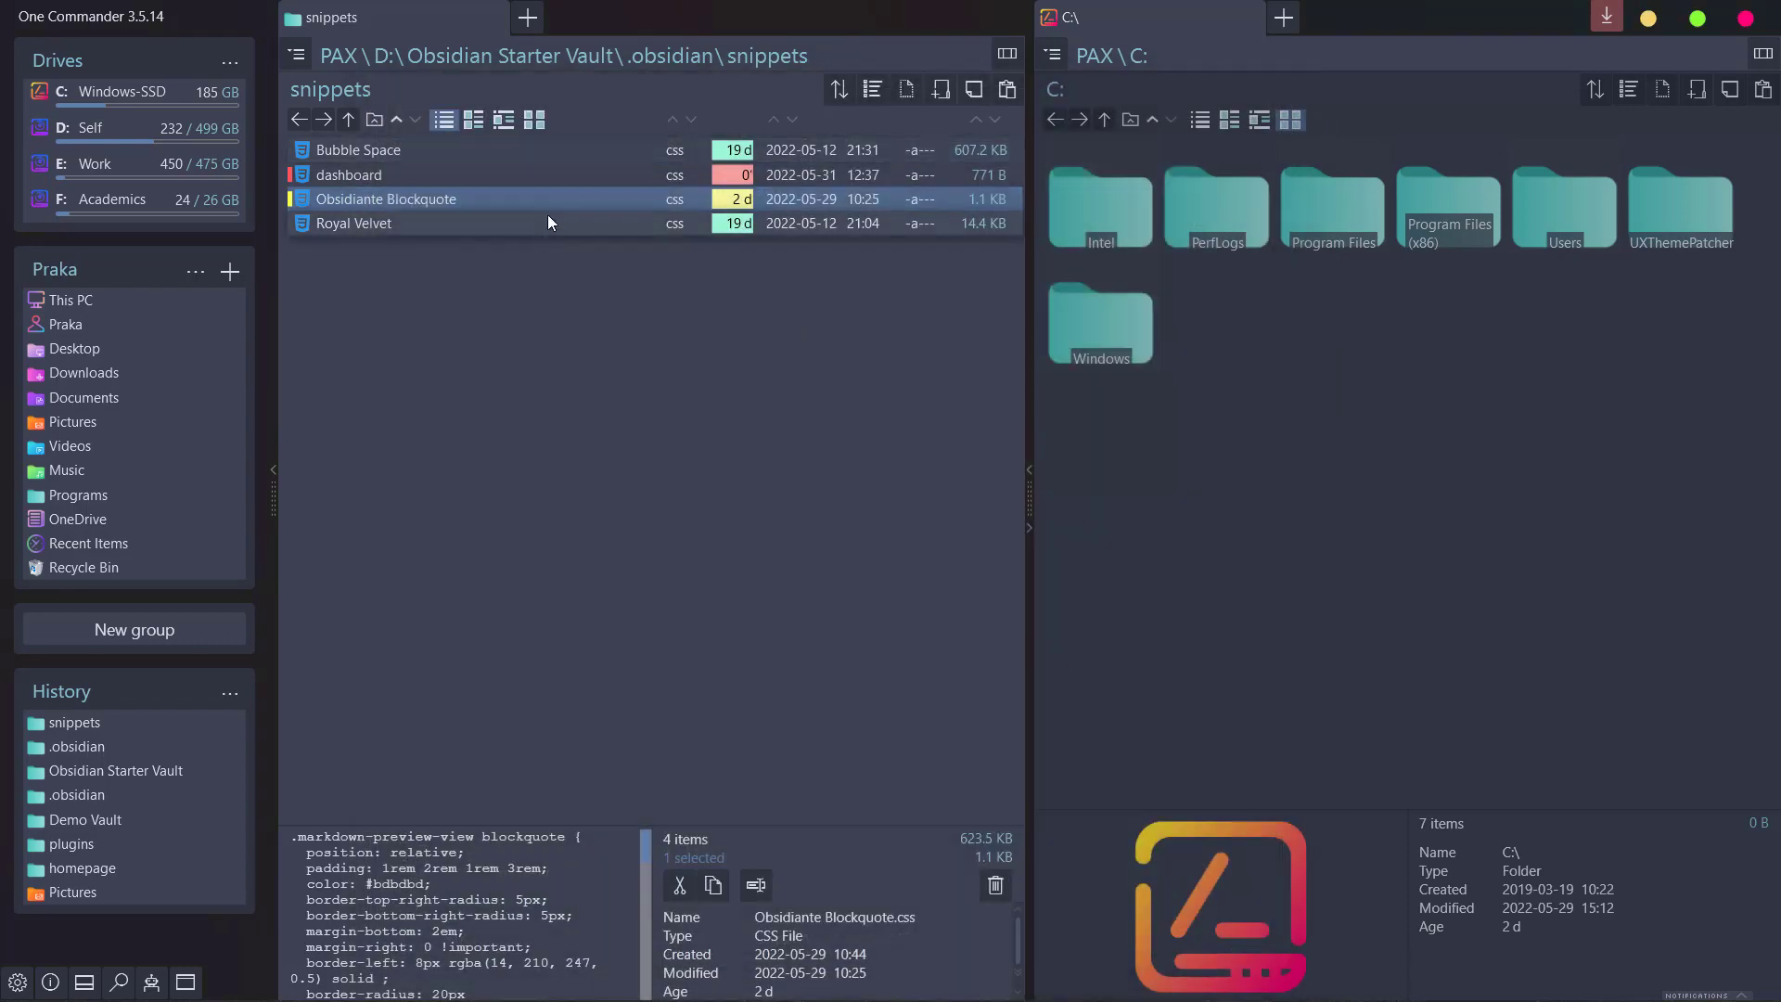
left_click(386, 176)
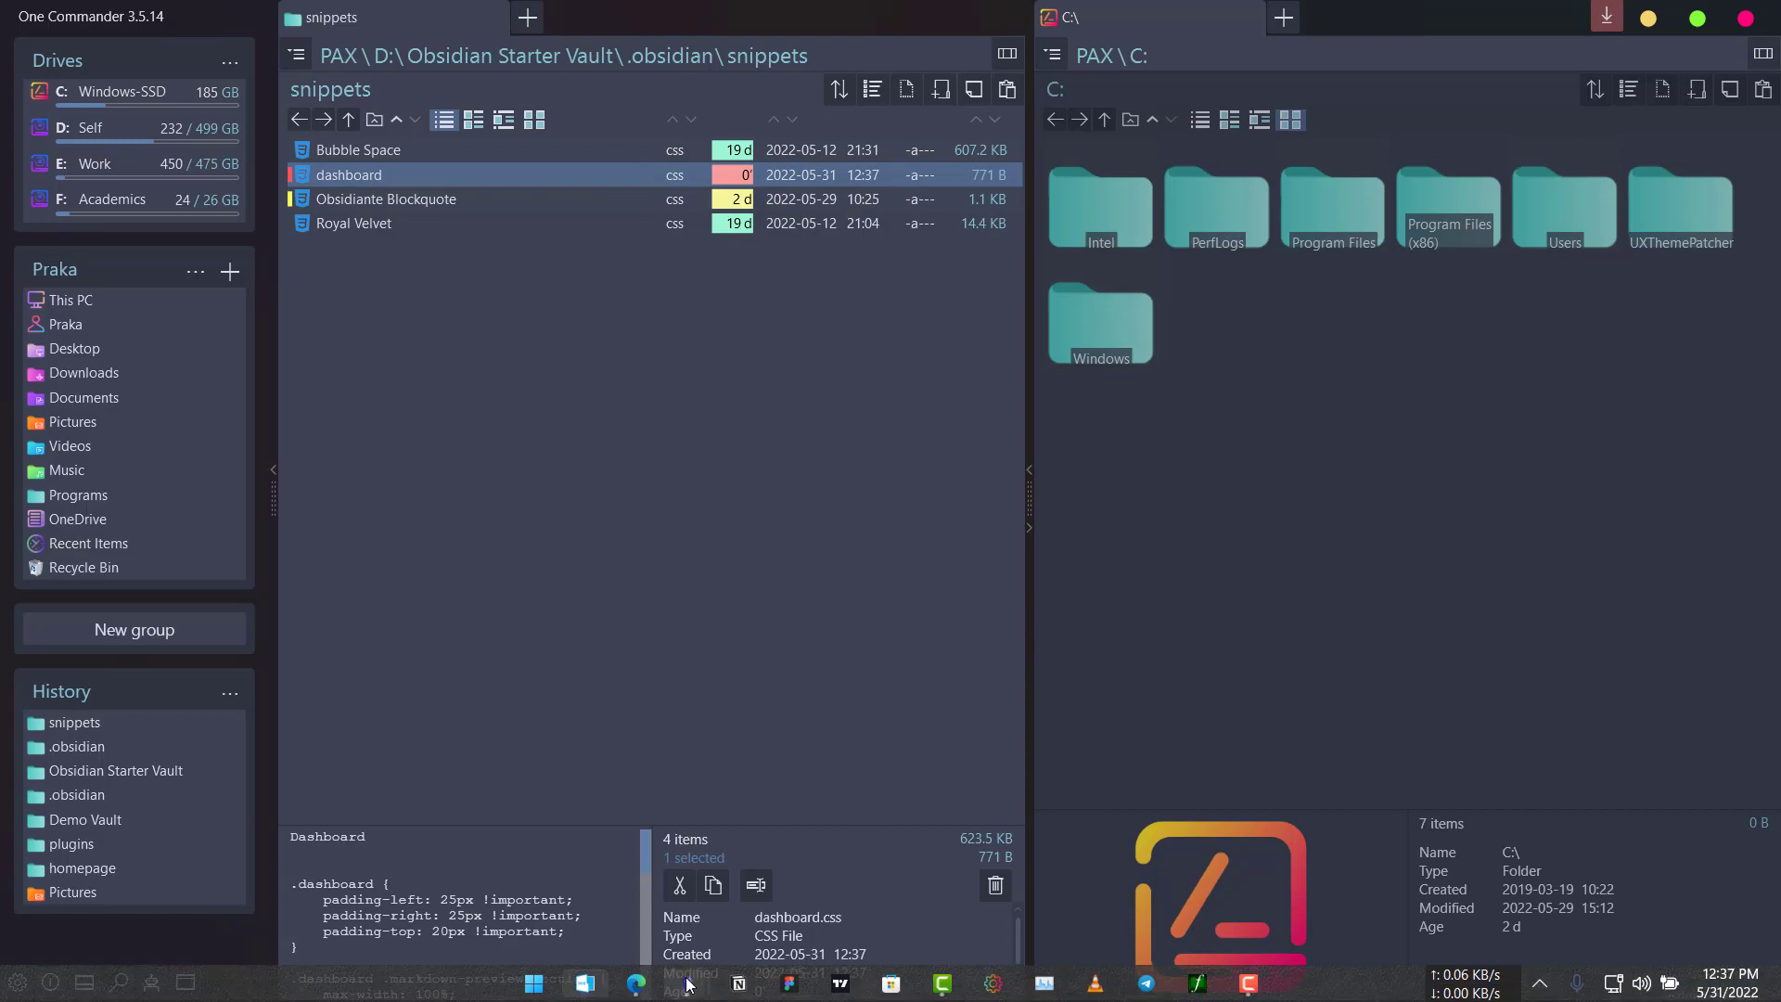
Enable the dashboard snippet under Appearance > CSS snippets in Obsidian's settings.
mouse_move(688, 984)
left_click(686, 877)
left_click(32, 871)
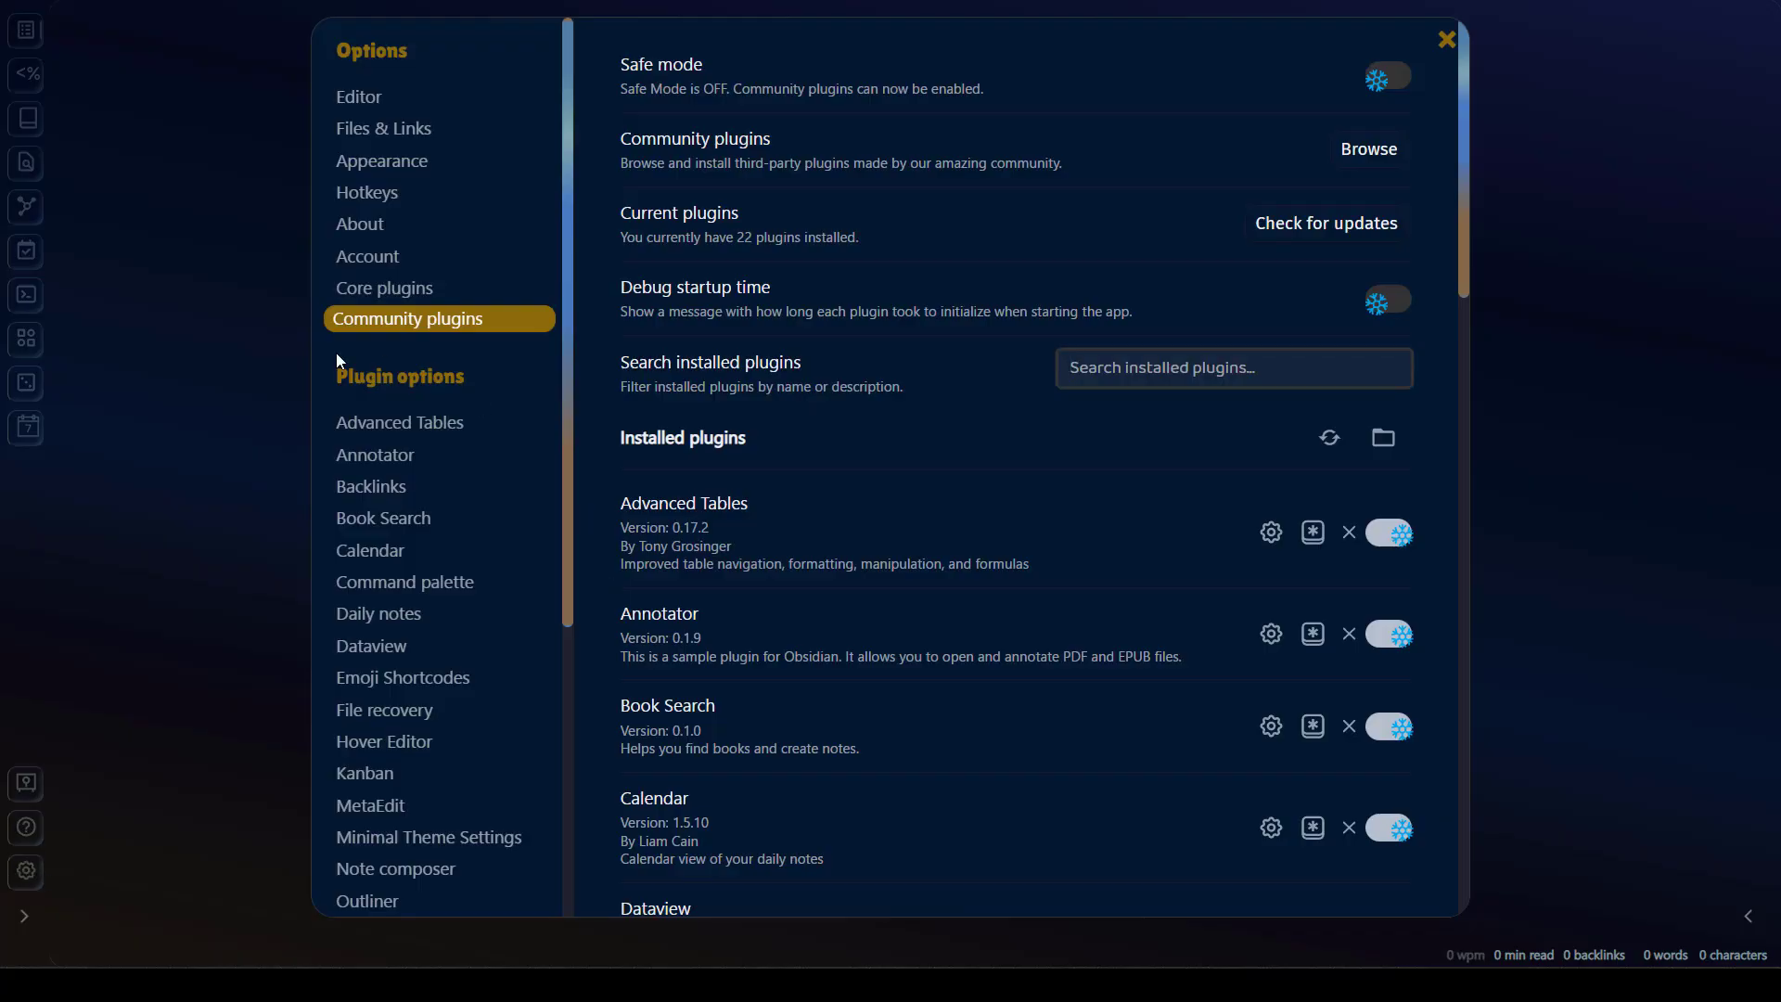
left_click(358, 153)
scroll(1232, 695, "down", 2)
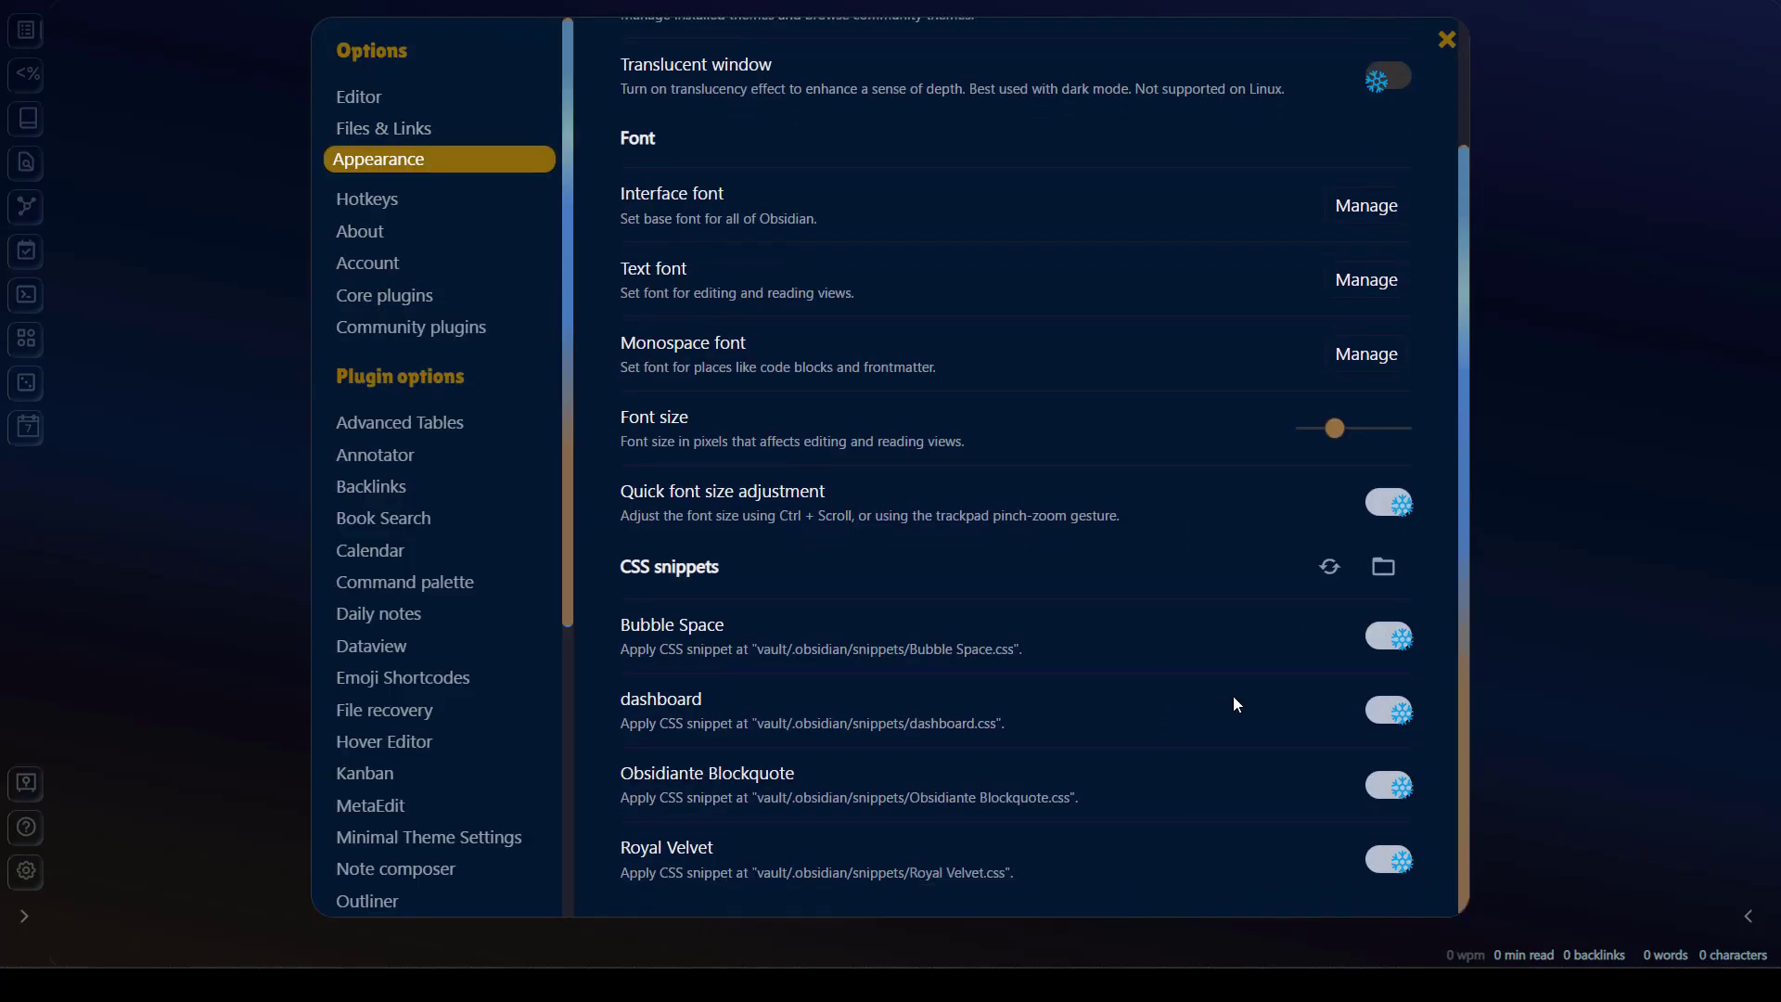
left_click(1408, 715)
left_click(1728, 183)
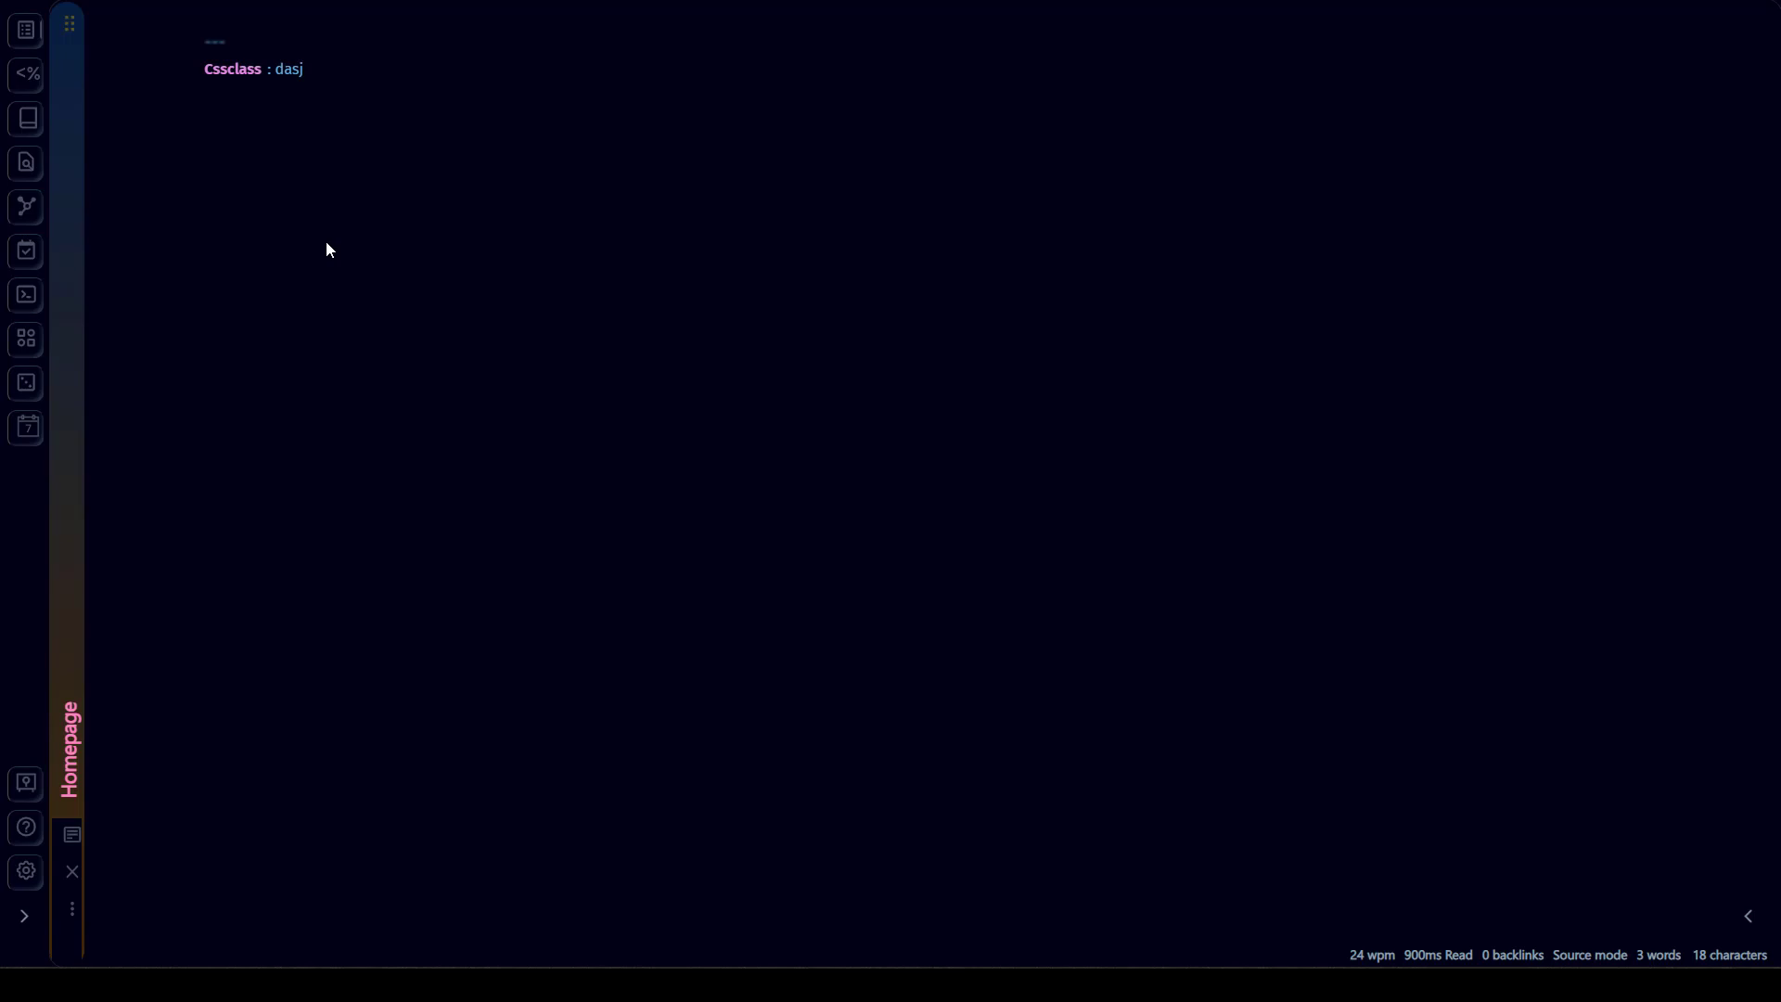
Enter 'cssclass: dashboard' in the Homepage note's frontmatter and close it with ---.
type("hboard")
type("---")
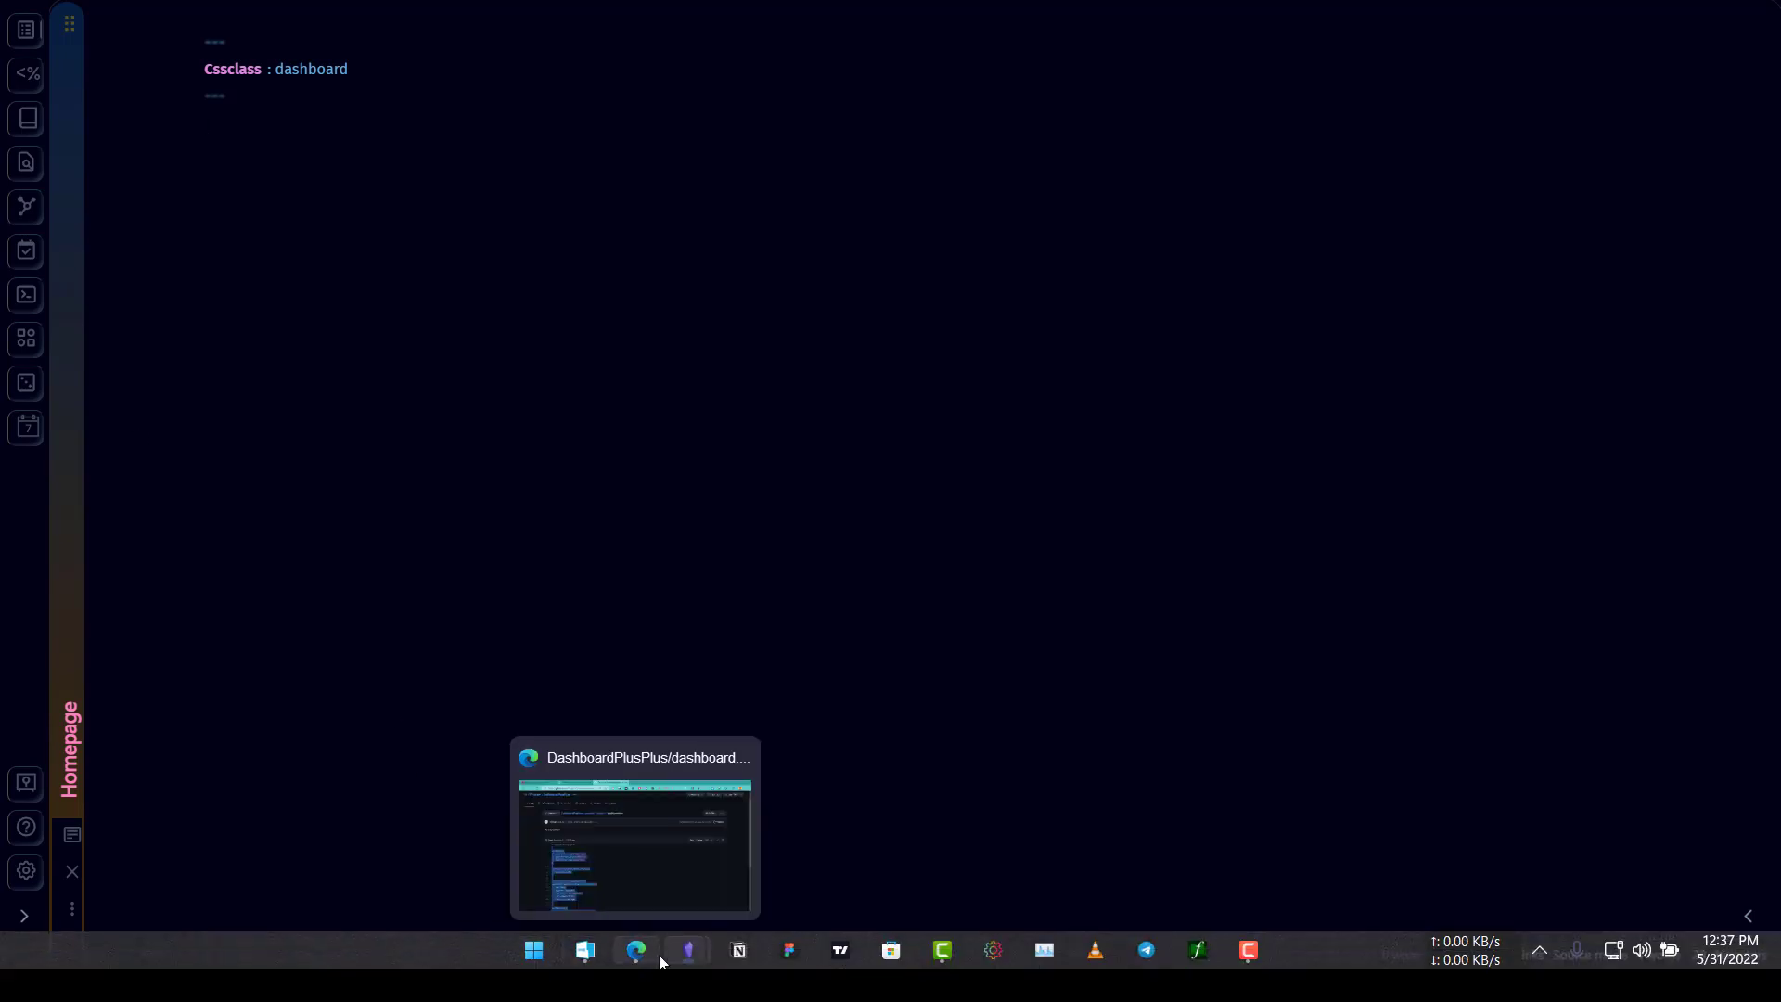
Go back to the DashboardPlusPlus repo root and open Dashboard++.md.
left_click(645, 955)
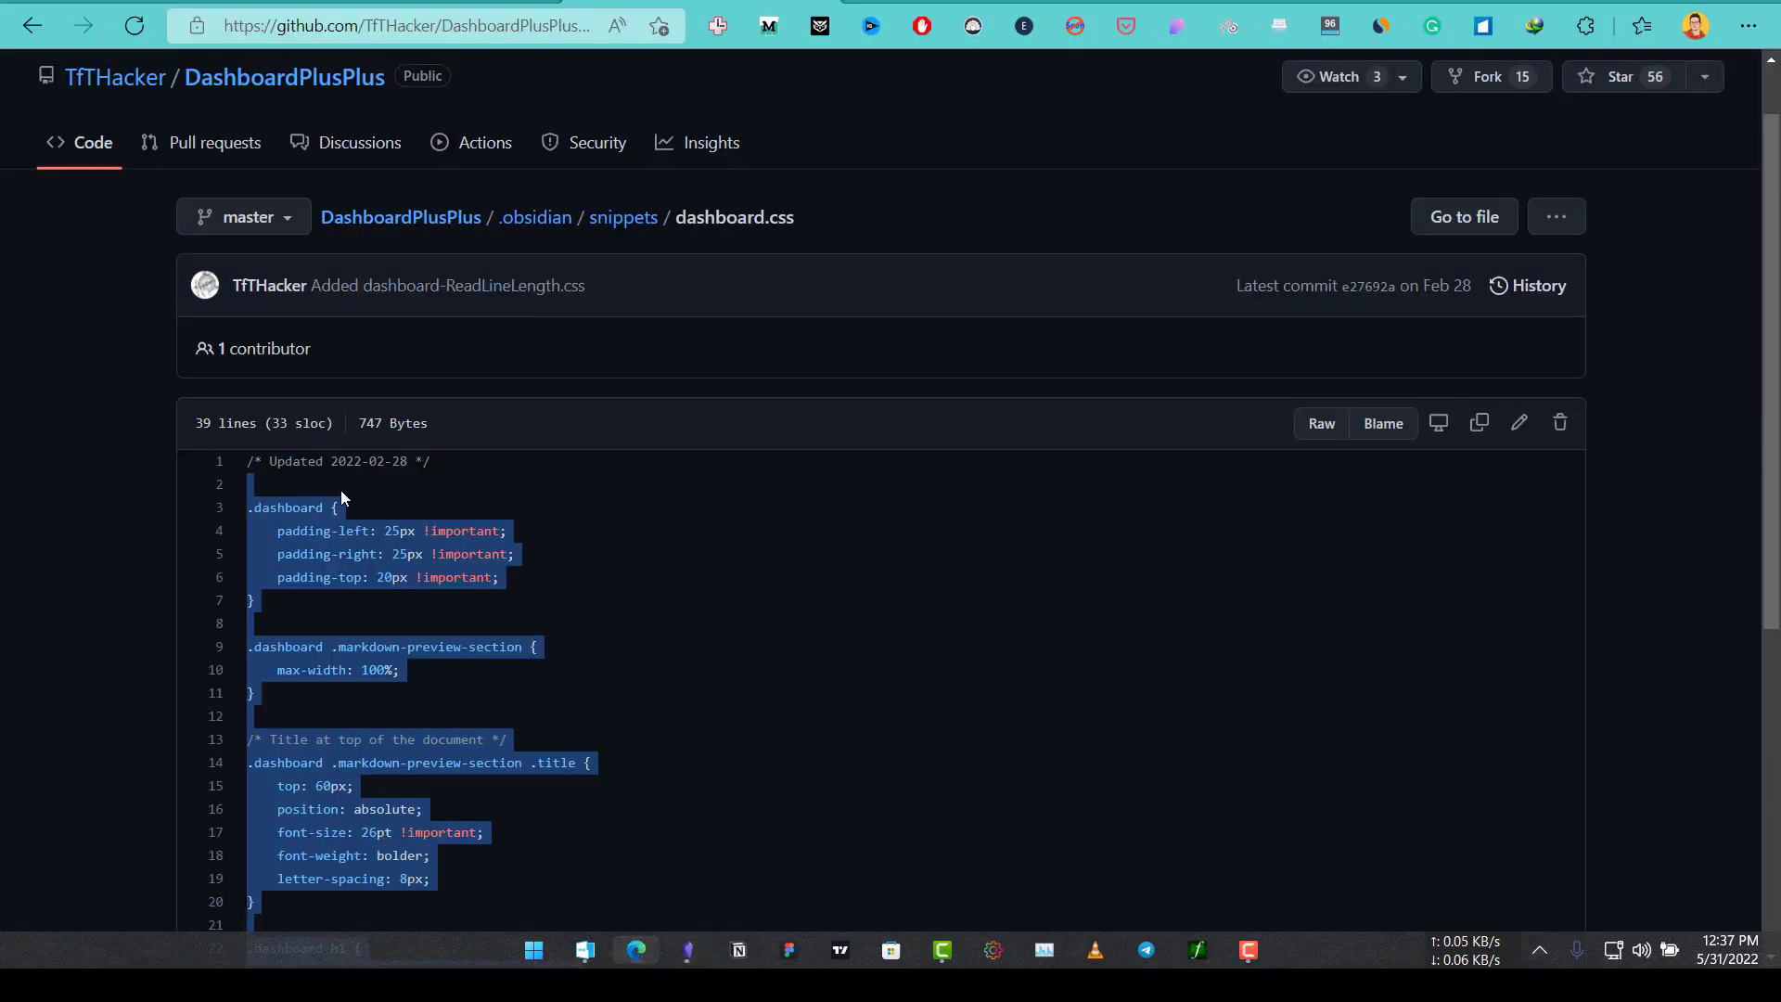
left_click(31, 27)
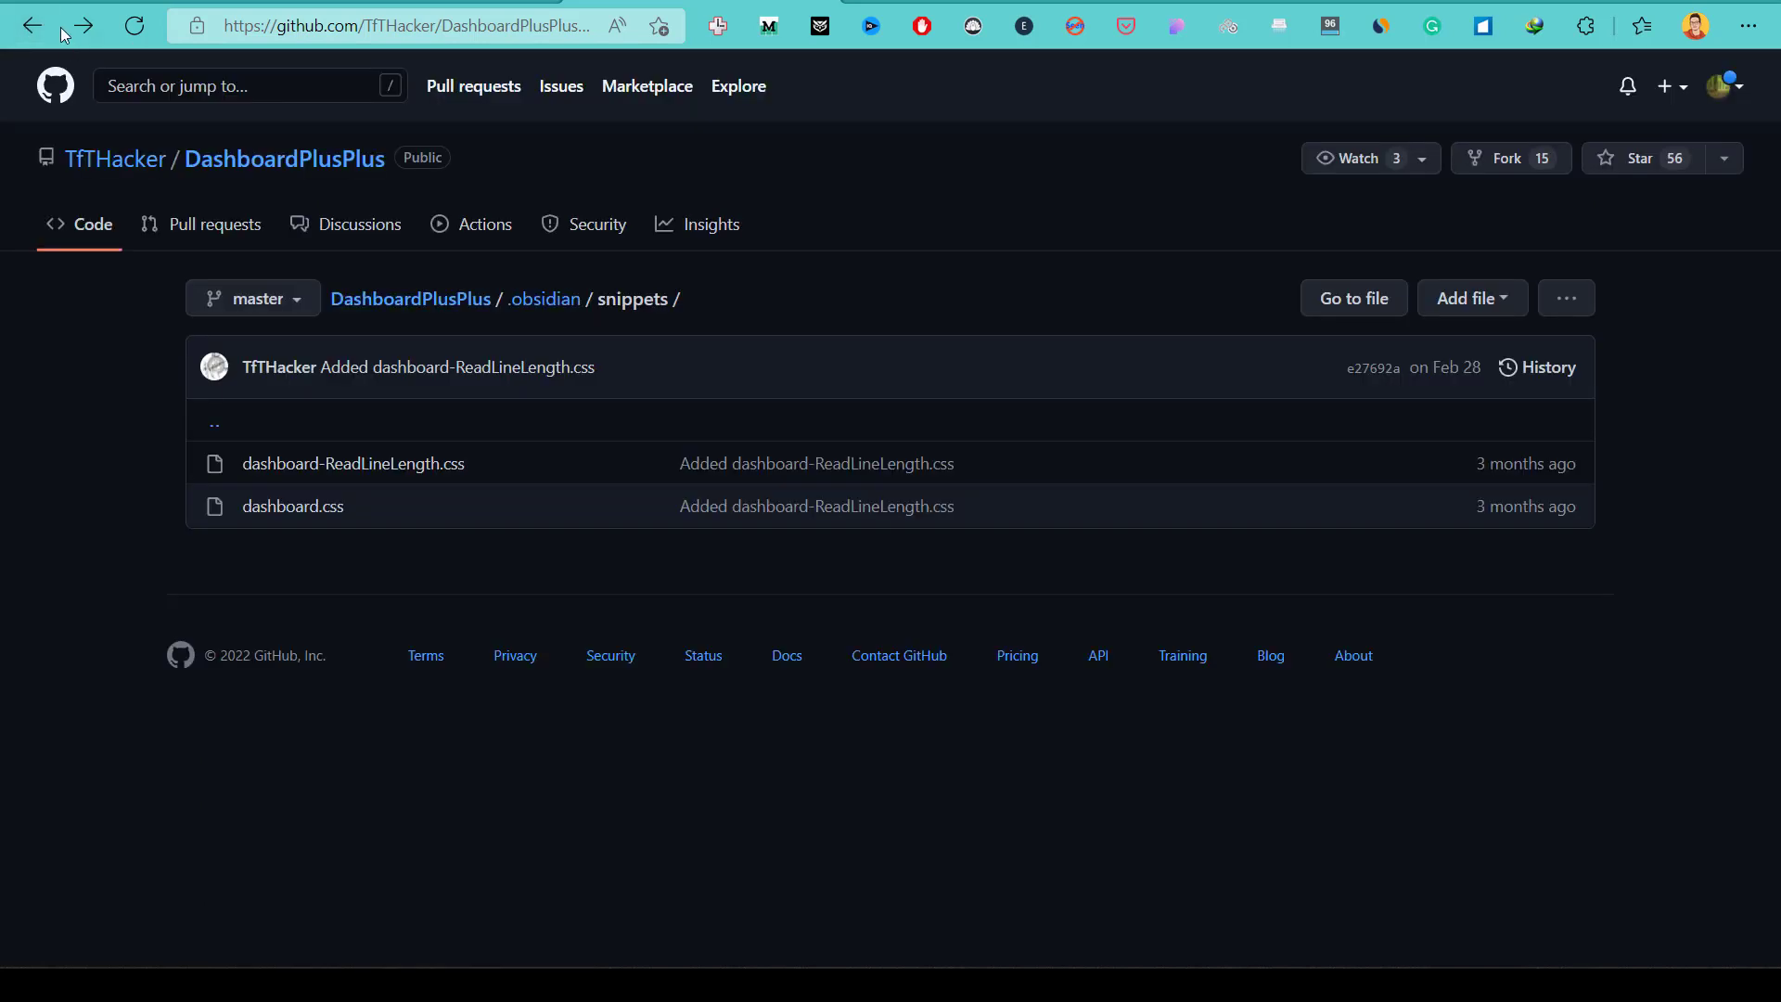
left_click(35, 27)
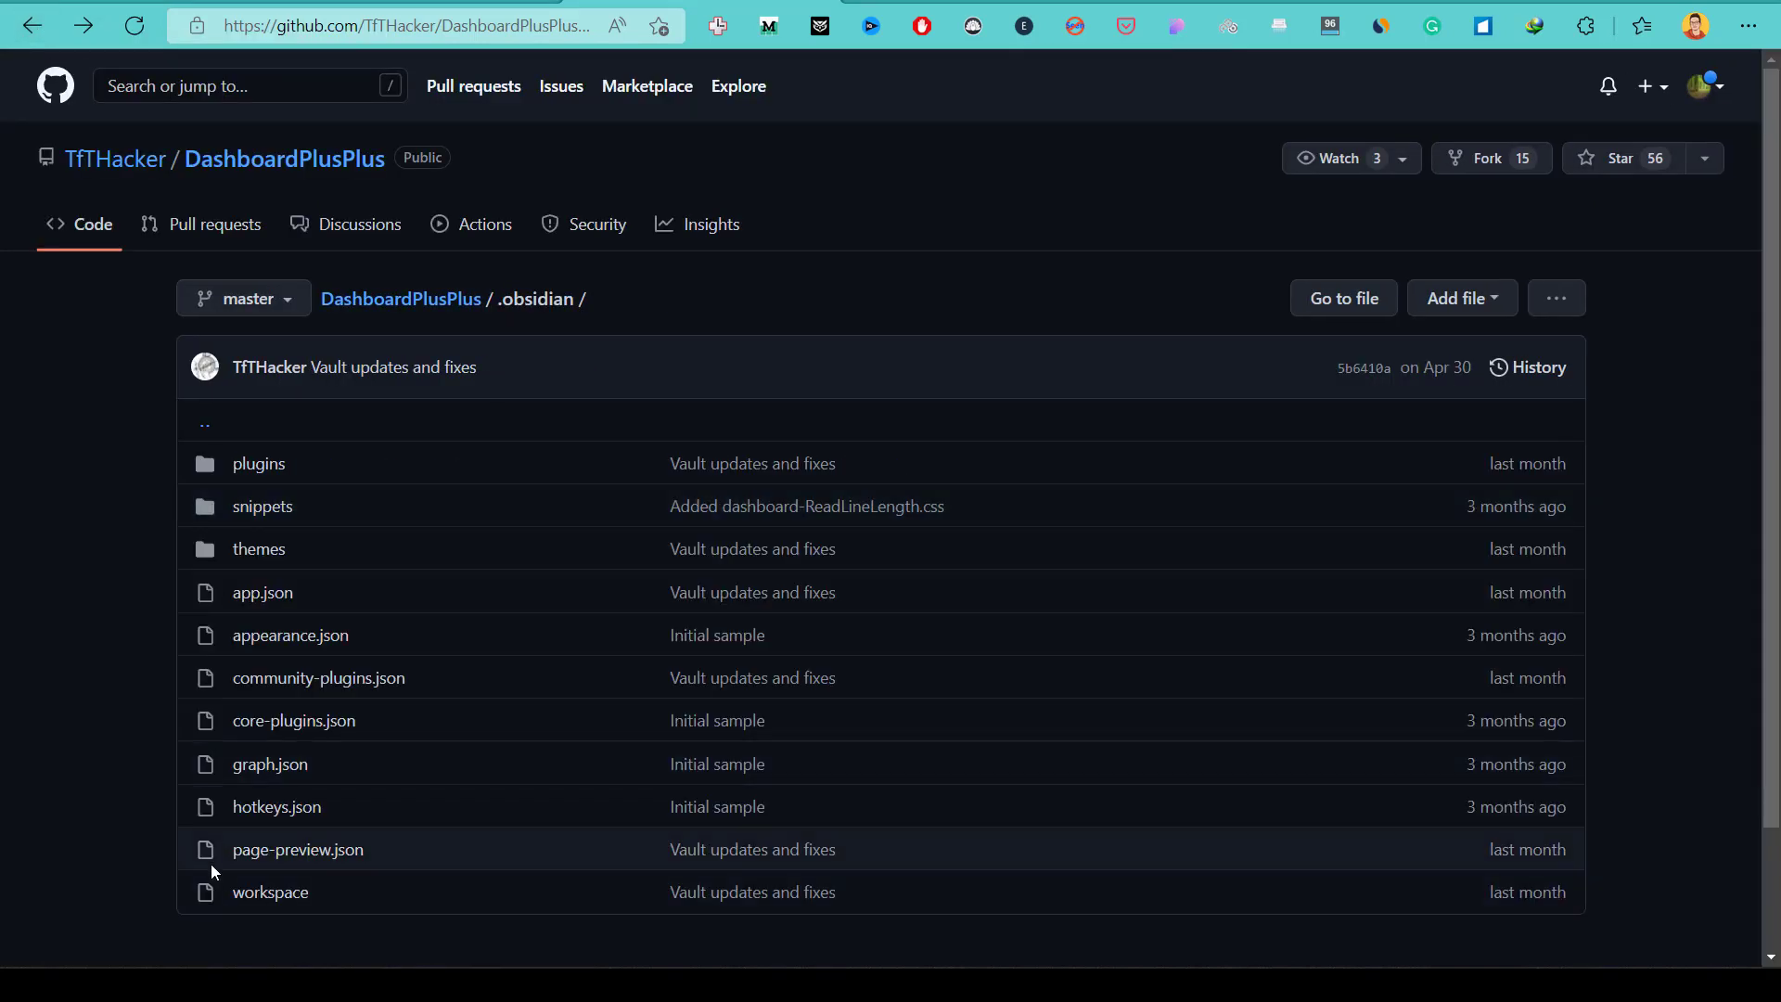
key("alt+Left")
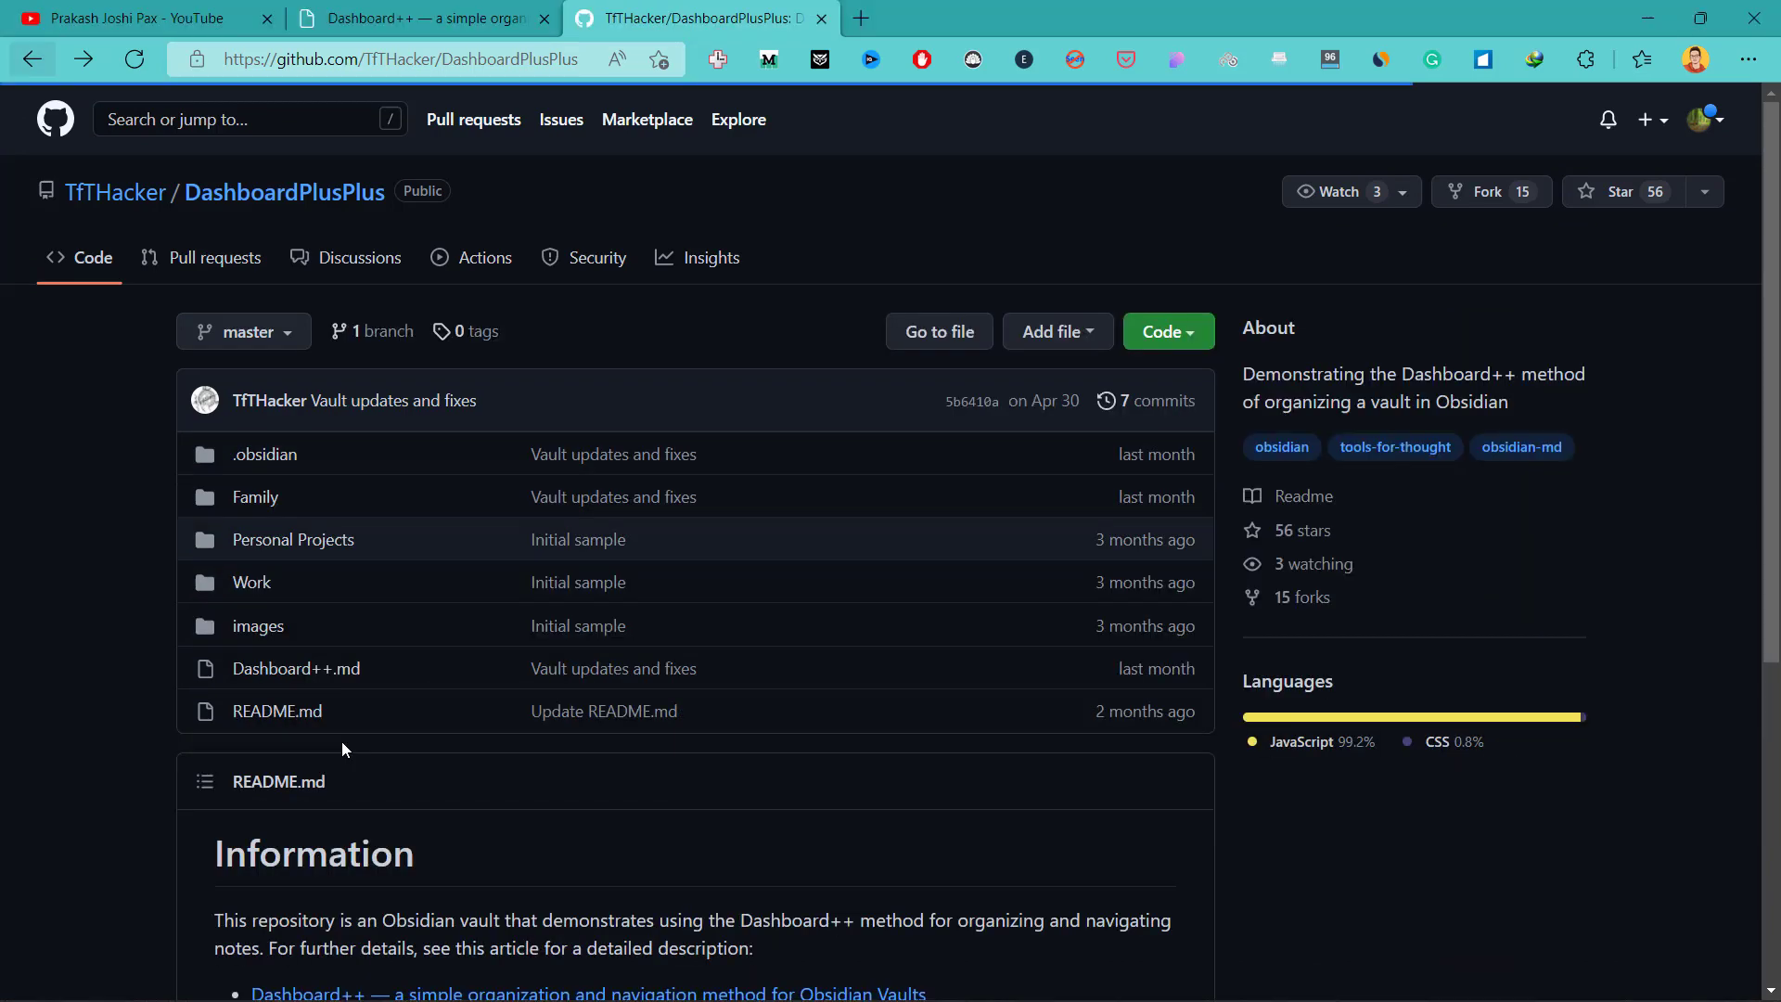
left_click(202, 655)
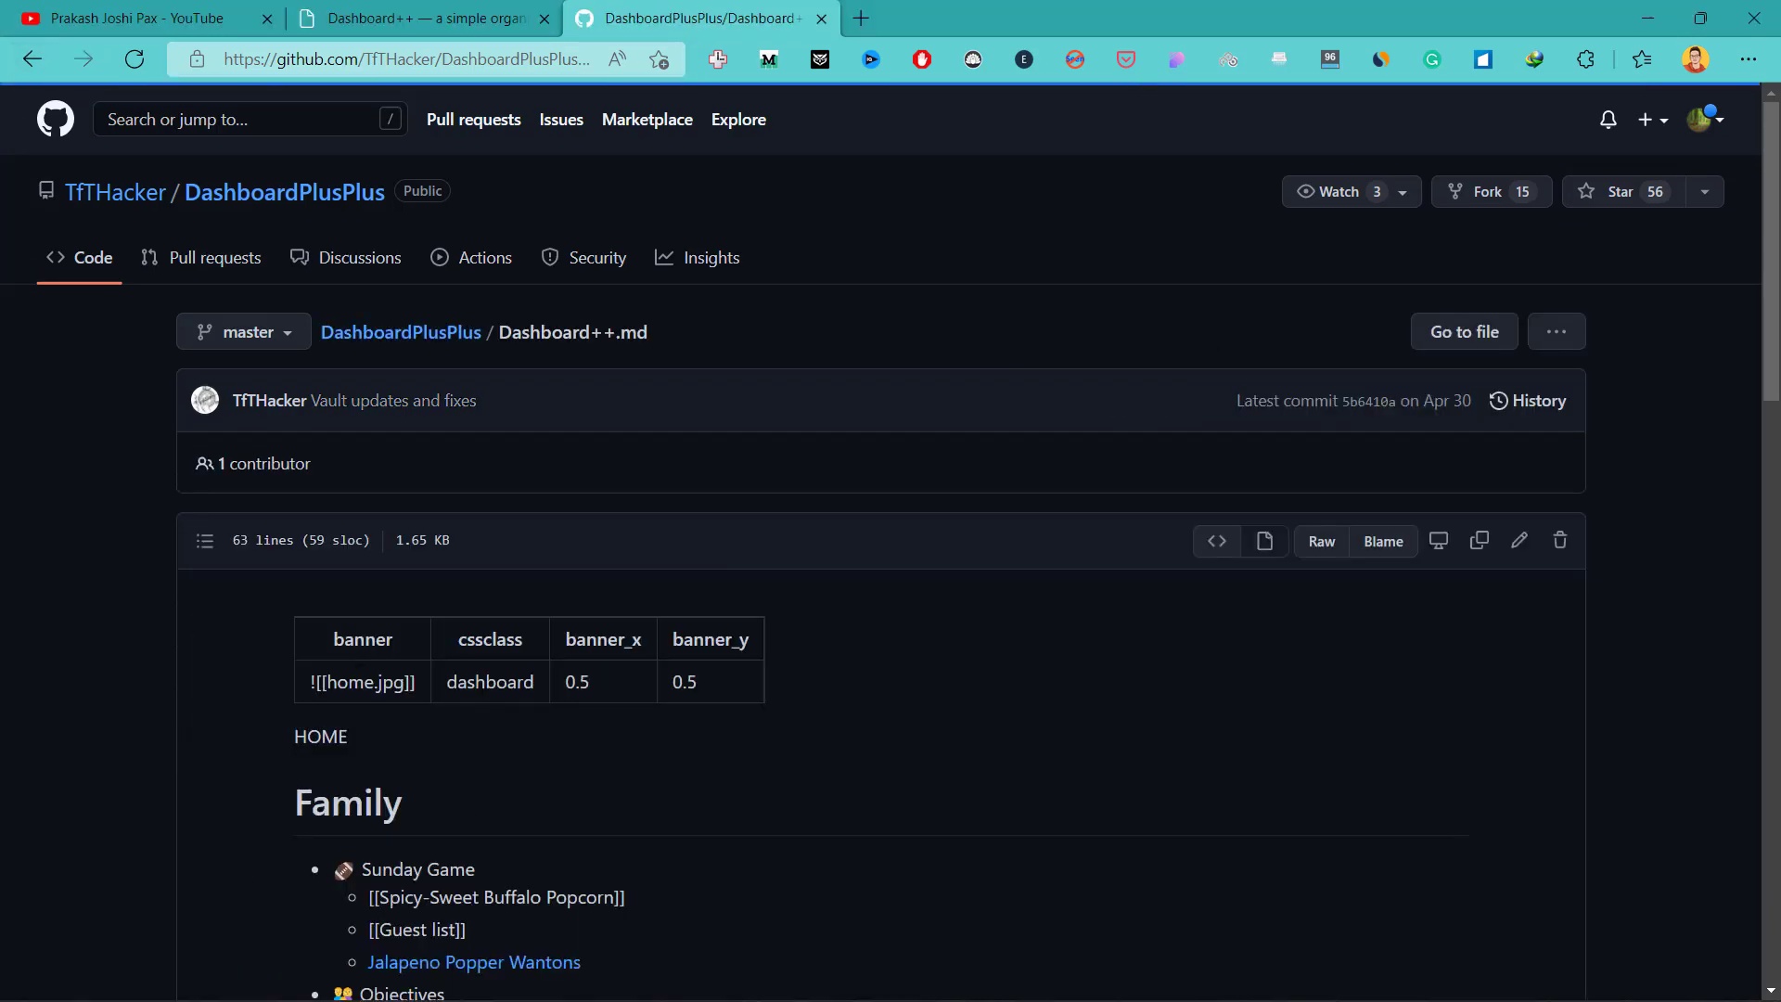
scroll(748, 889, "down", 7)
scroll(747, 889, "up", 7)
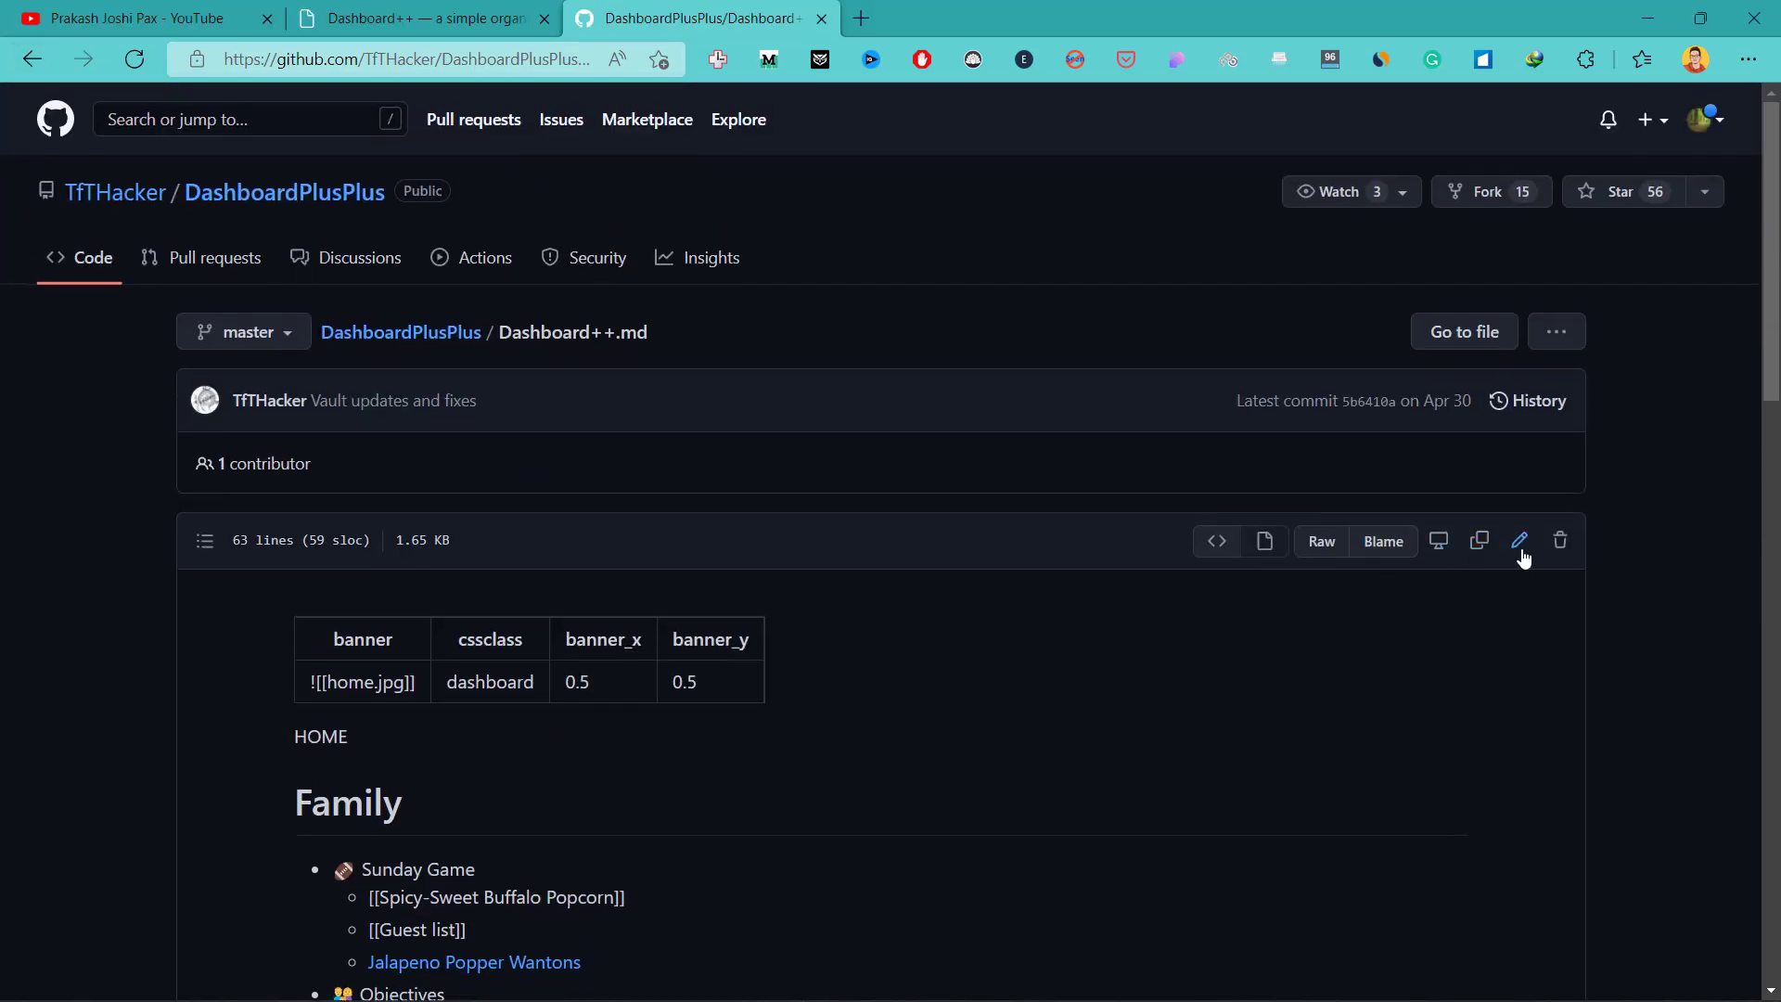
In edit mode, select lines 10–56 from Family through Vault Info, then return to Obsidian.
left_click(1518, 540)
scroll(633, 769, "down", 4)
scroll(455, 463, "down", 4)
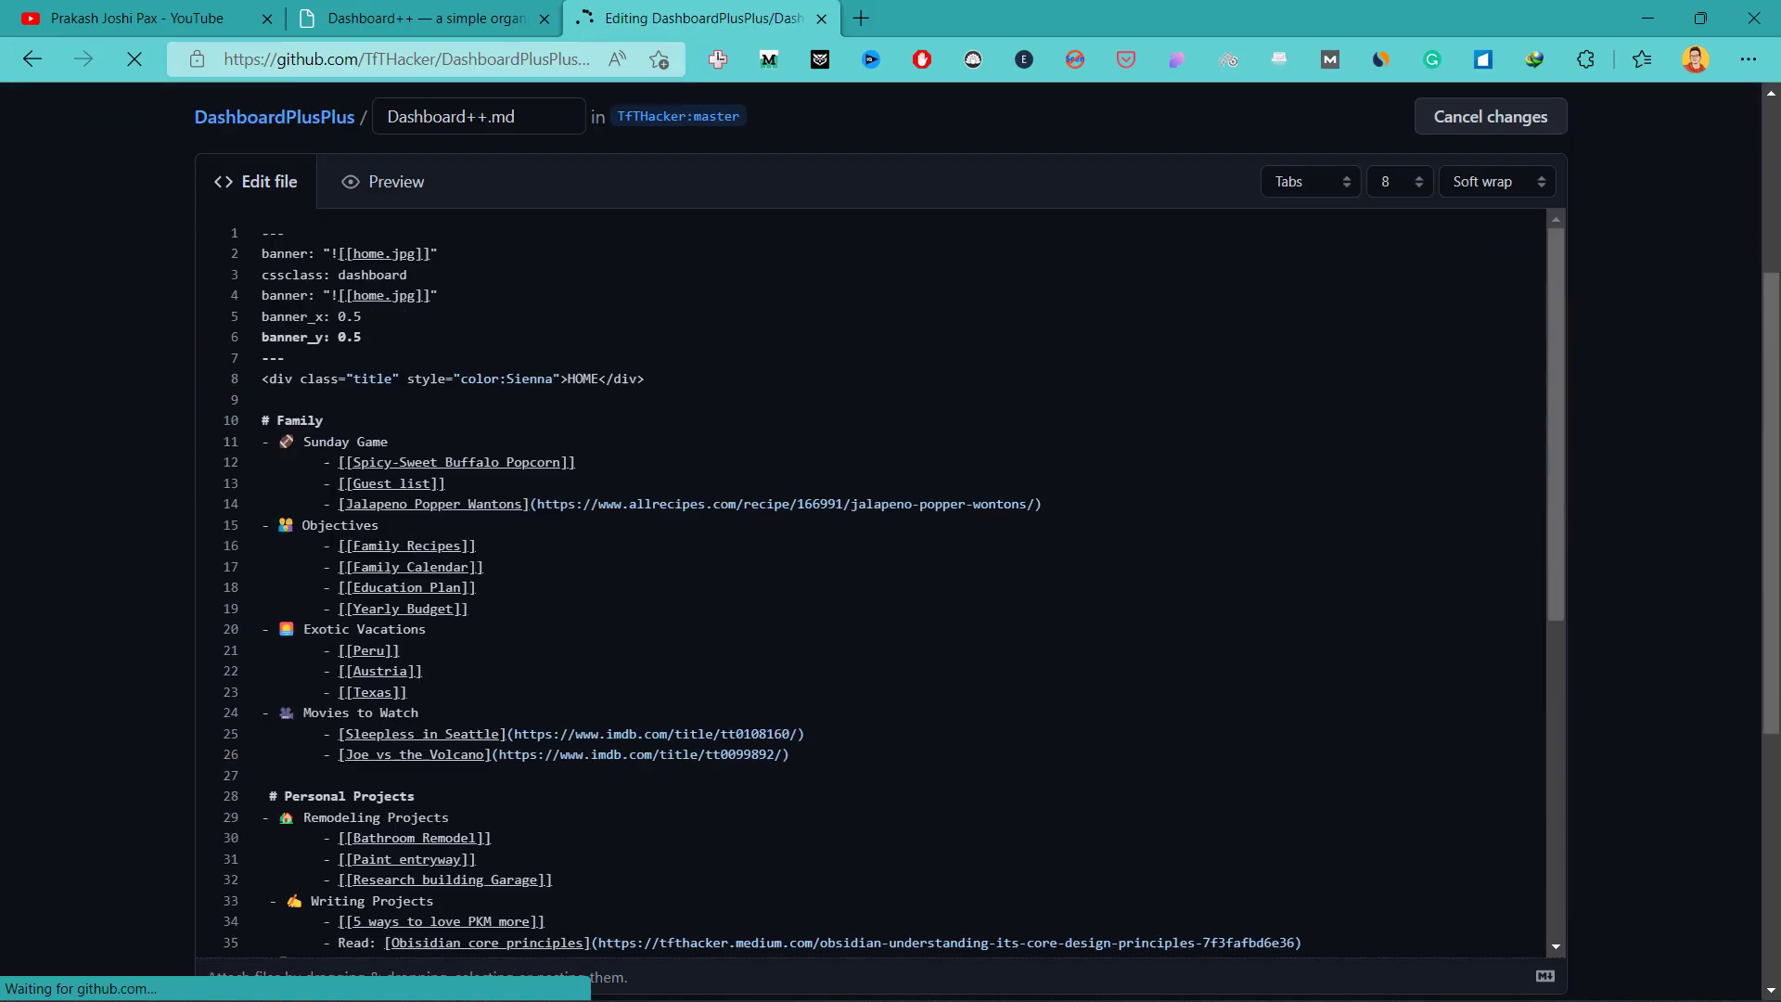
scroll(881, 557, "down", 4)
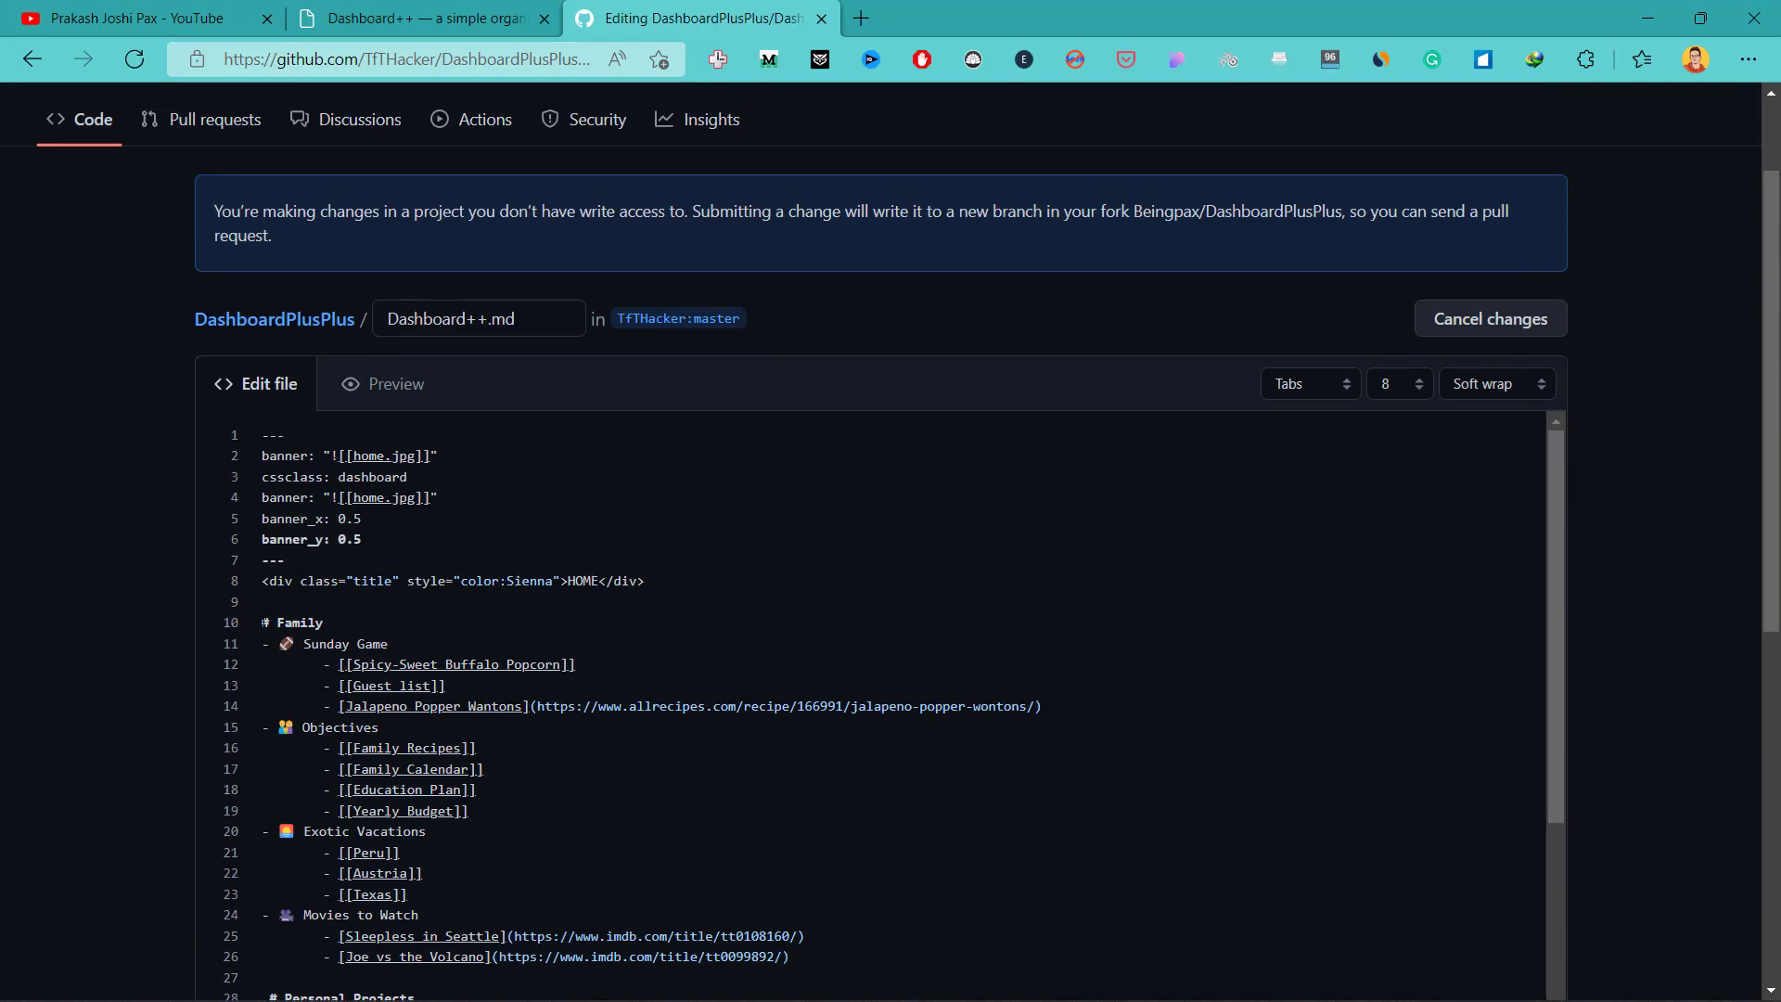
left_click_drag(262, 622, 705, 969)
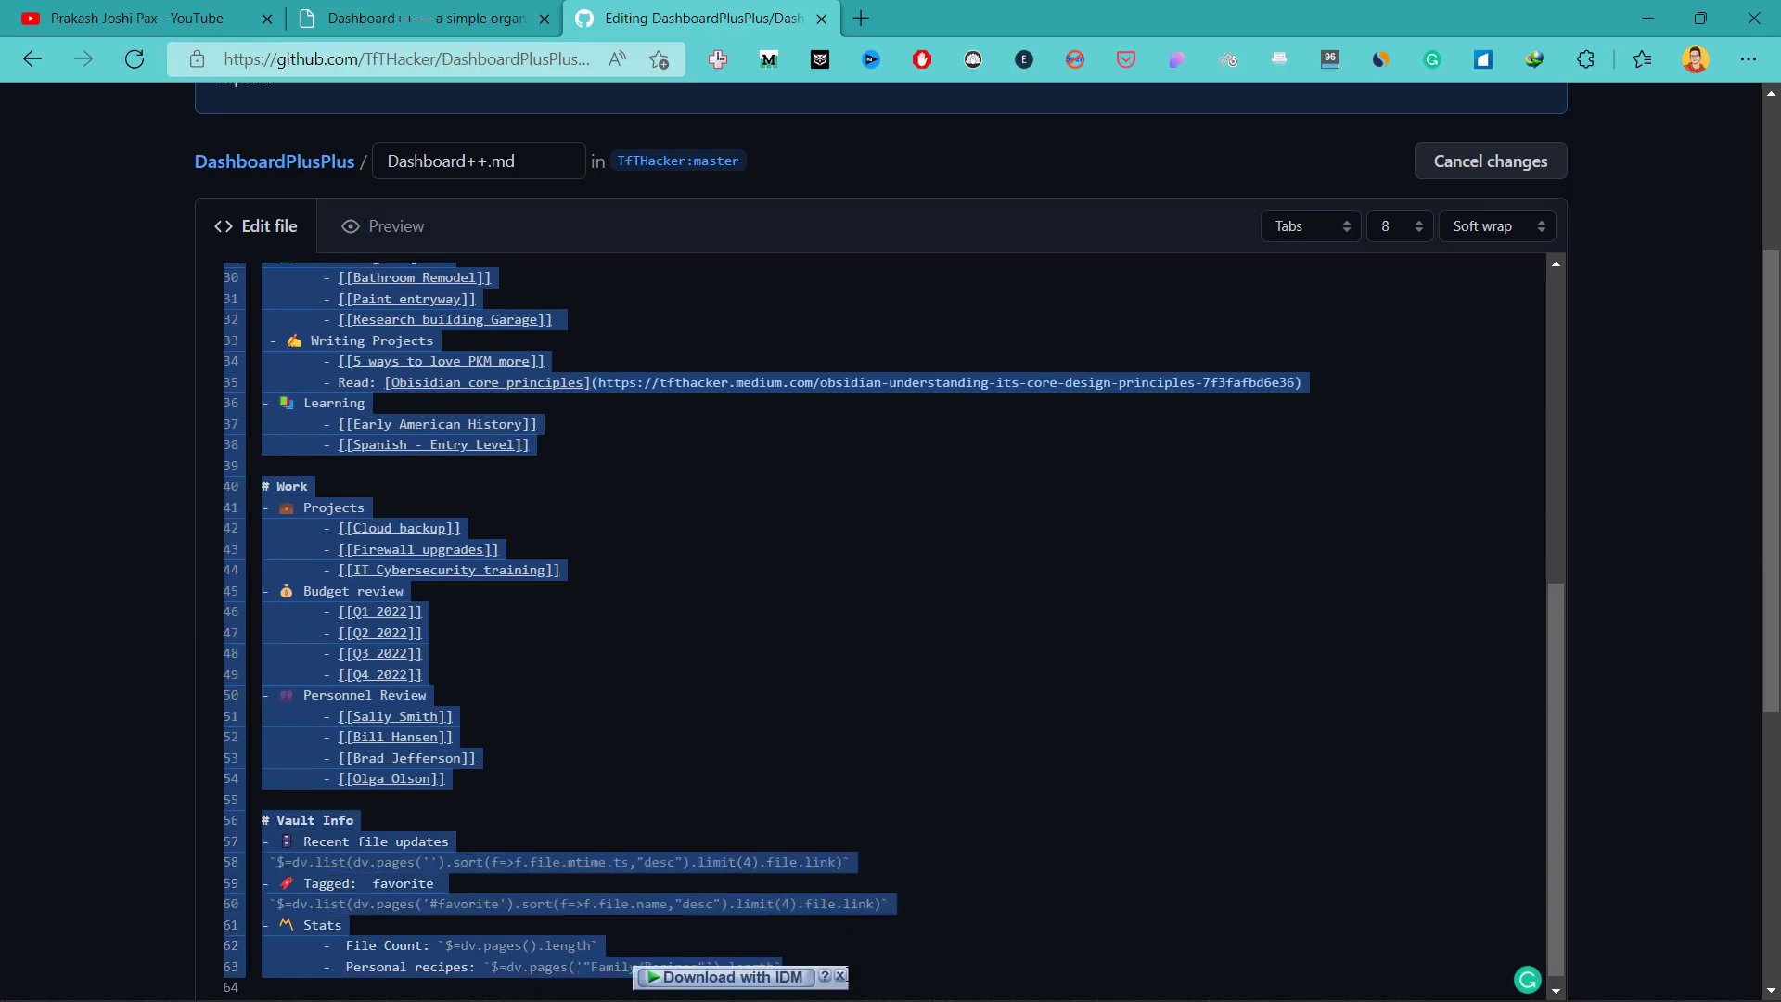
mouse_move(708, 998)
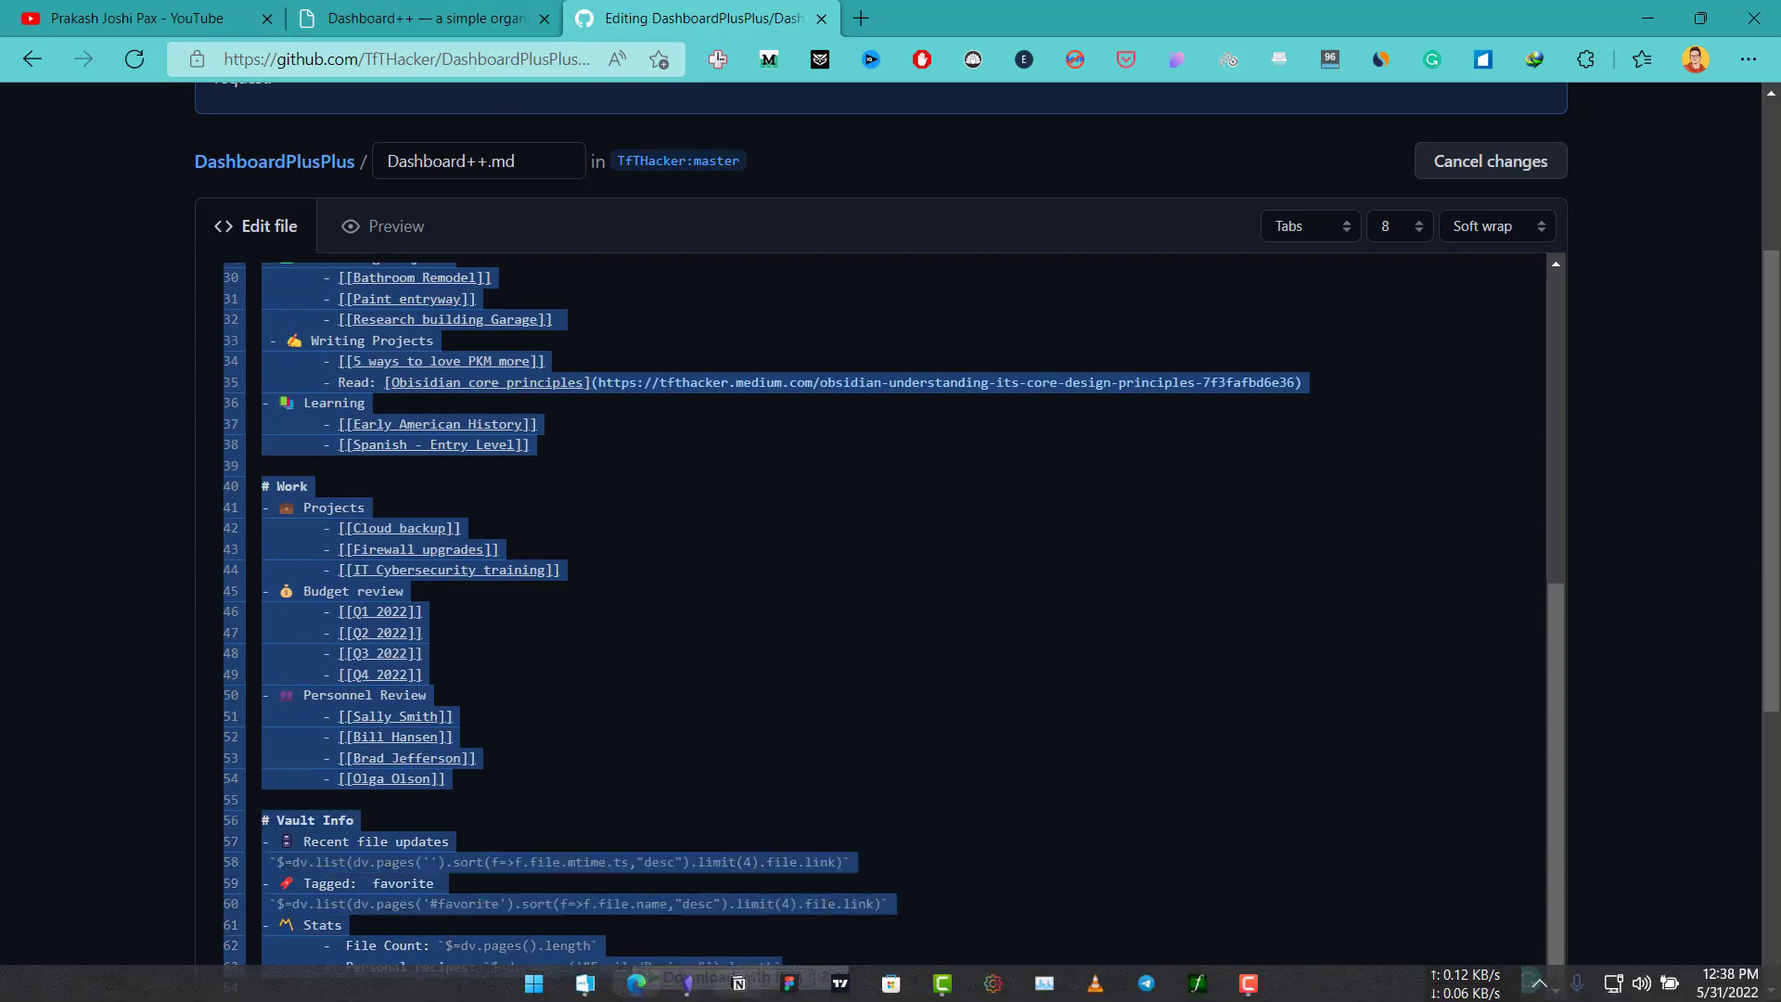
left_click(623, 808)
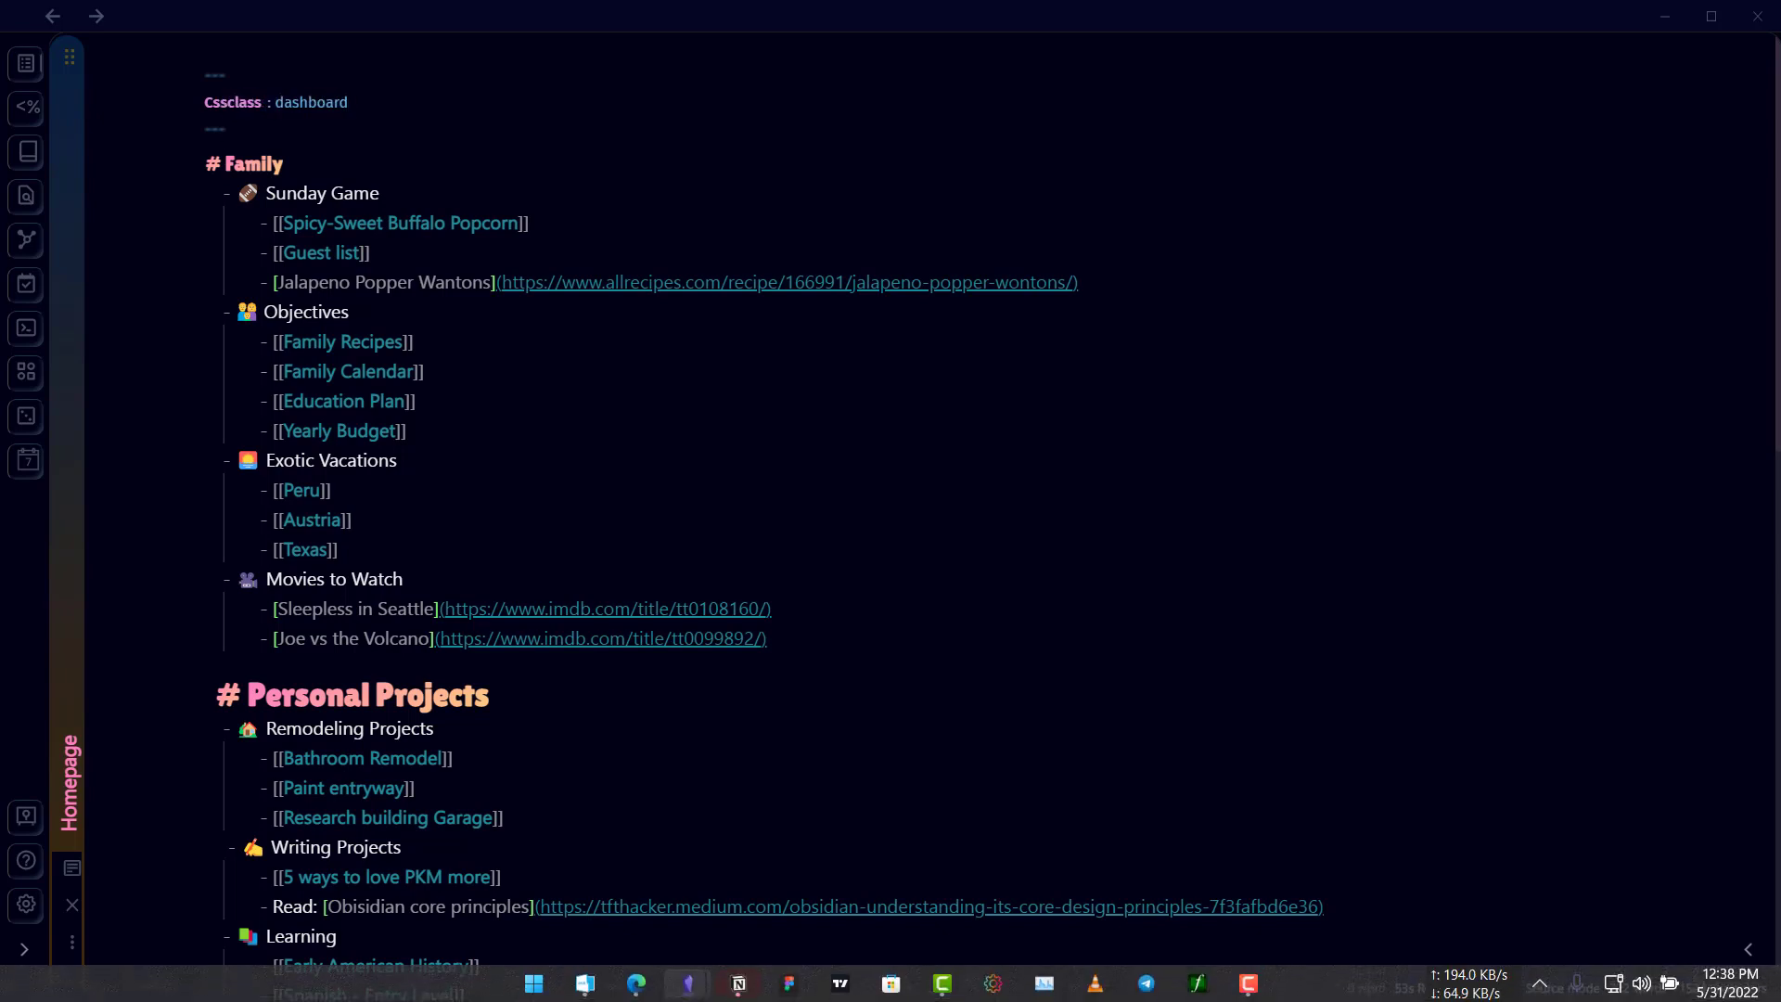
Check the Family, Personal Projects, Work and Vault Info lists in reading view, then return to source mode.
left_click(351, 520)
key("ctrl+e")
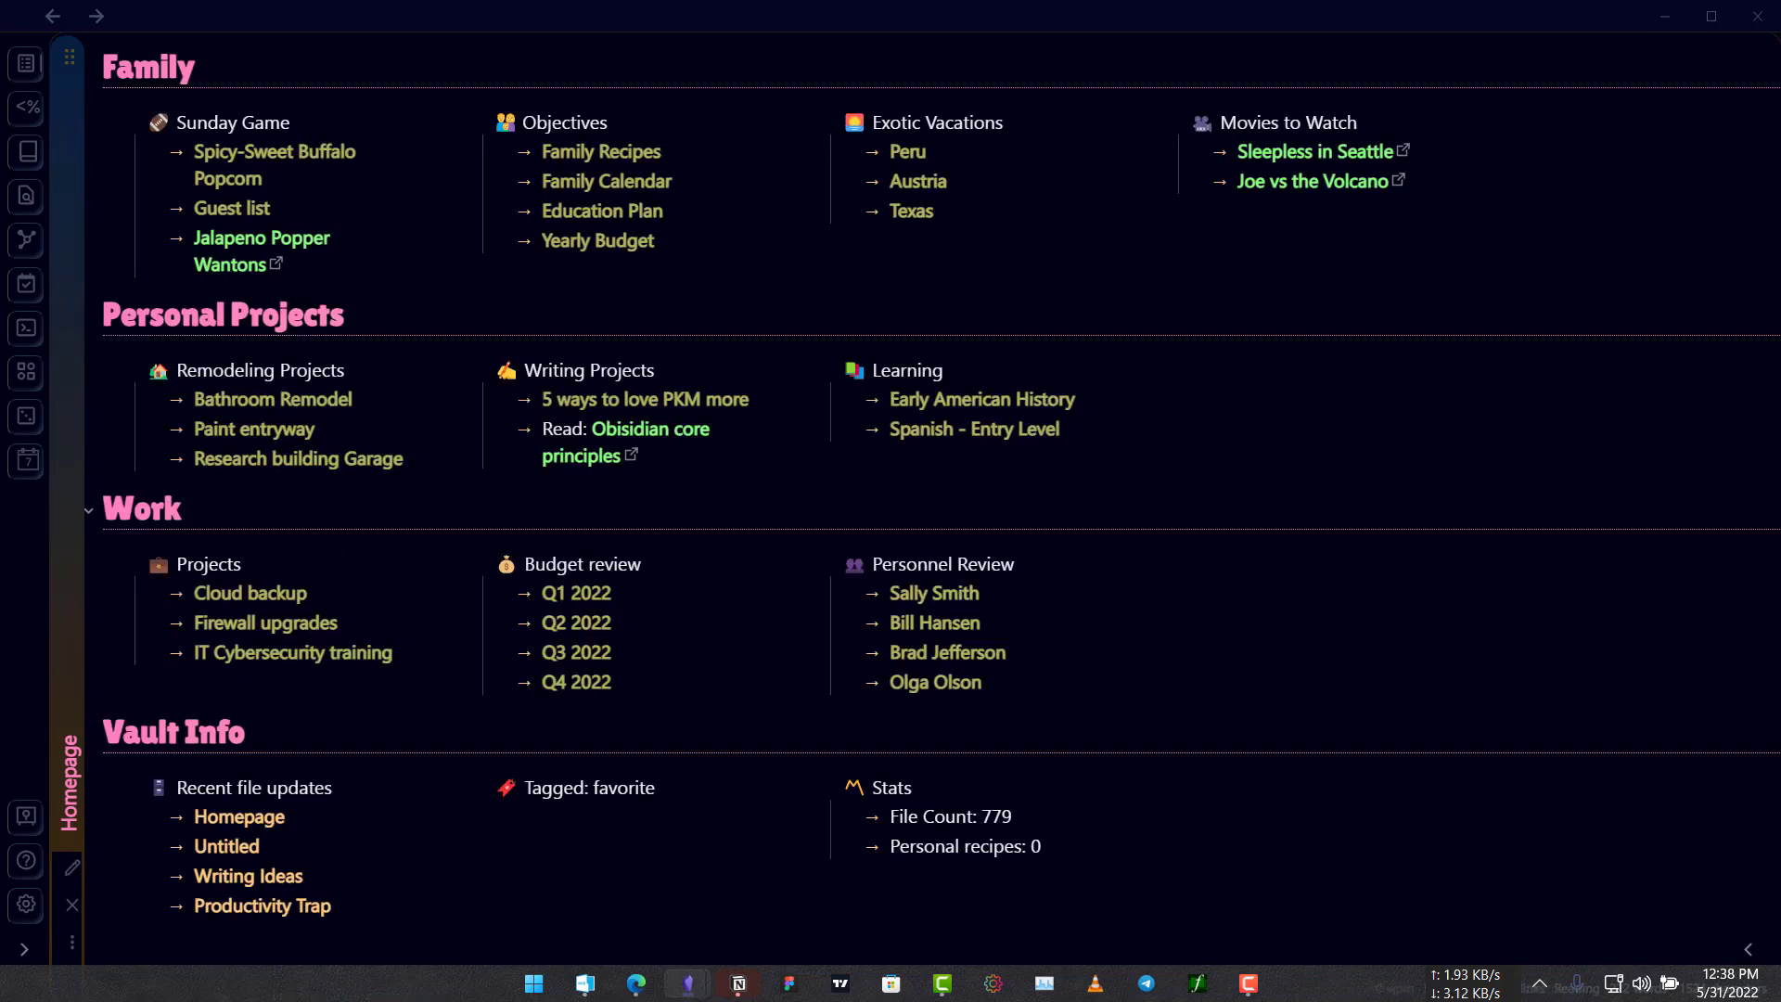
left_click_drag(176, 122, 303, 119)
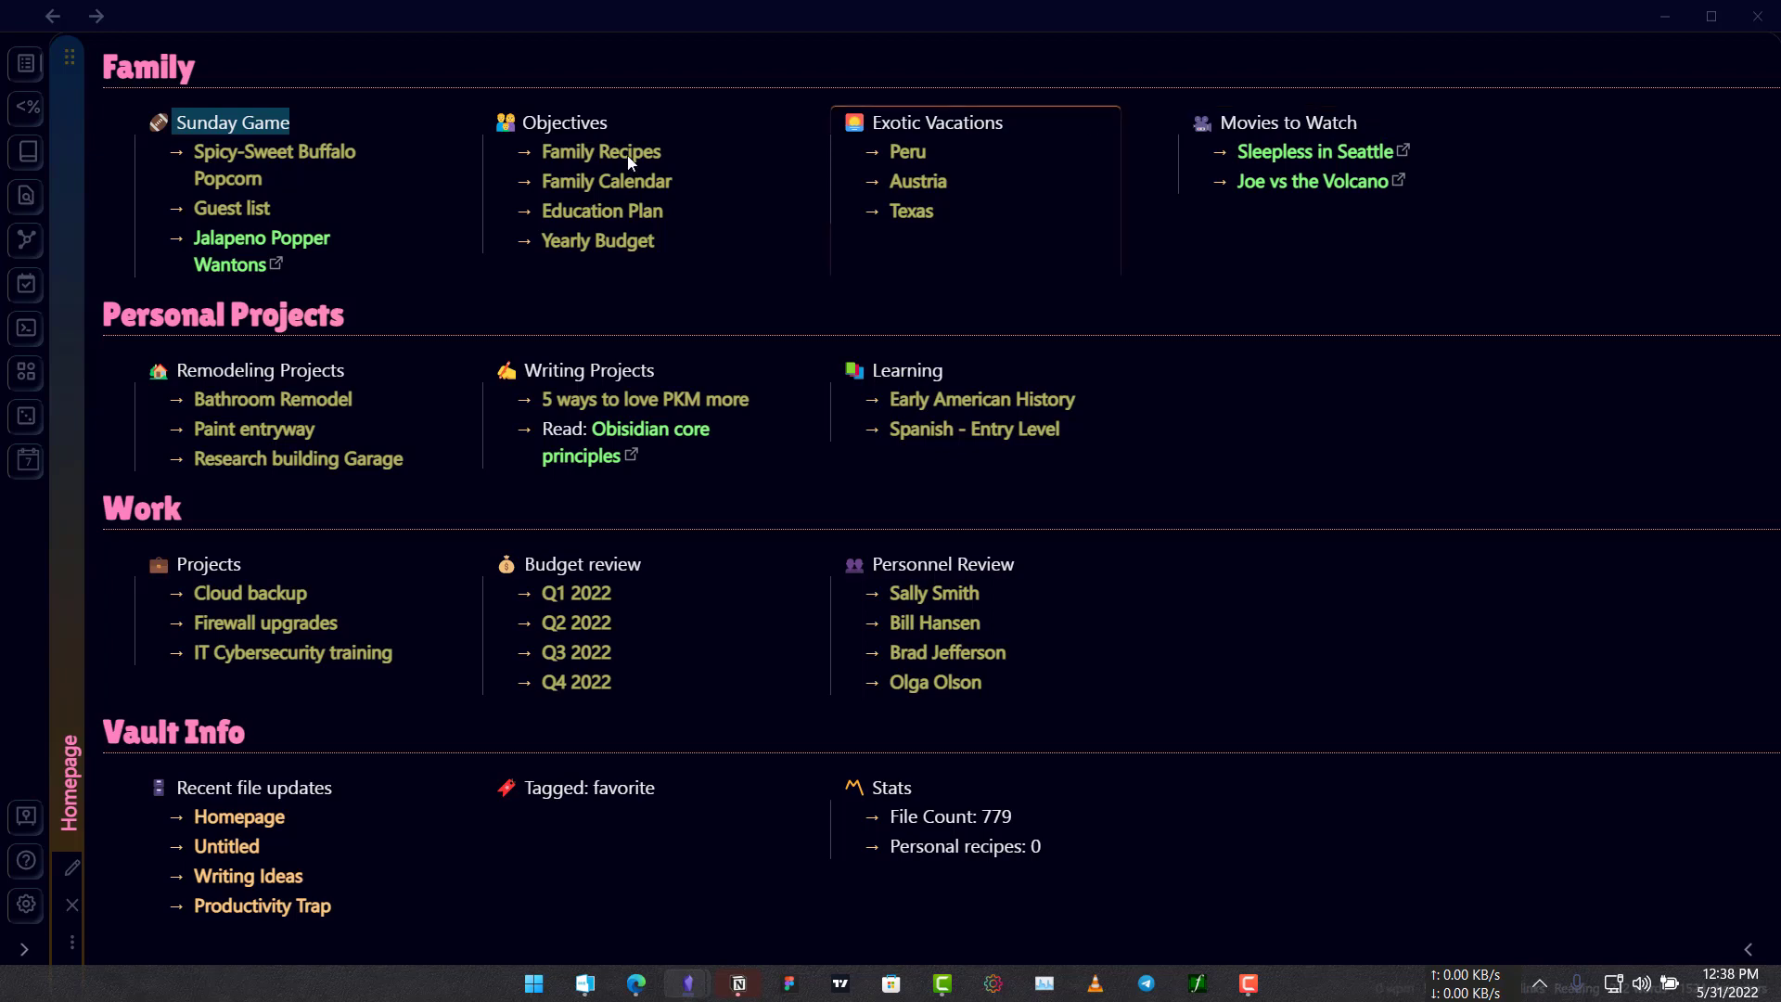
left_click_drag(932, 359, 946, 399)
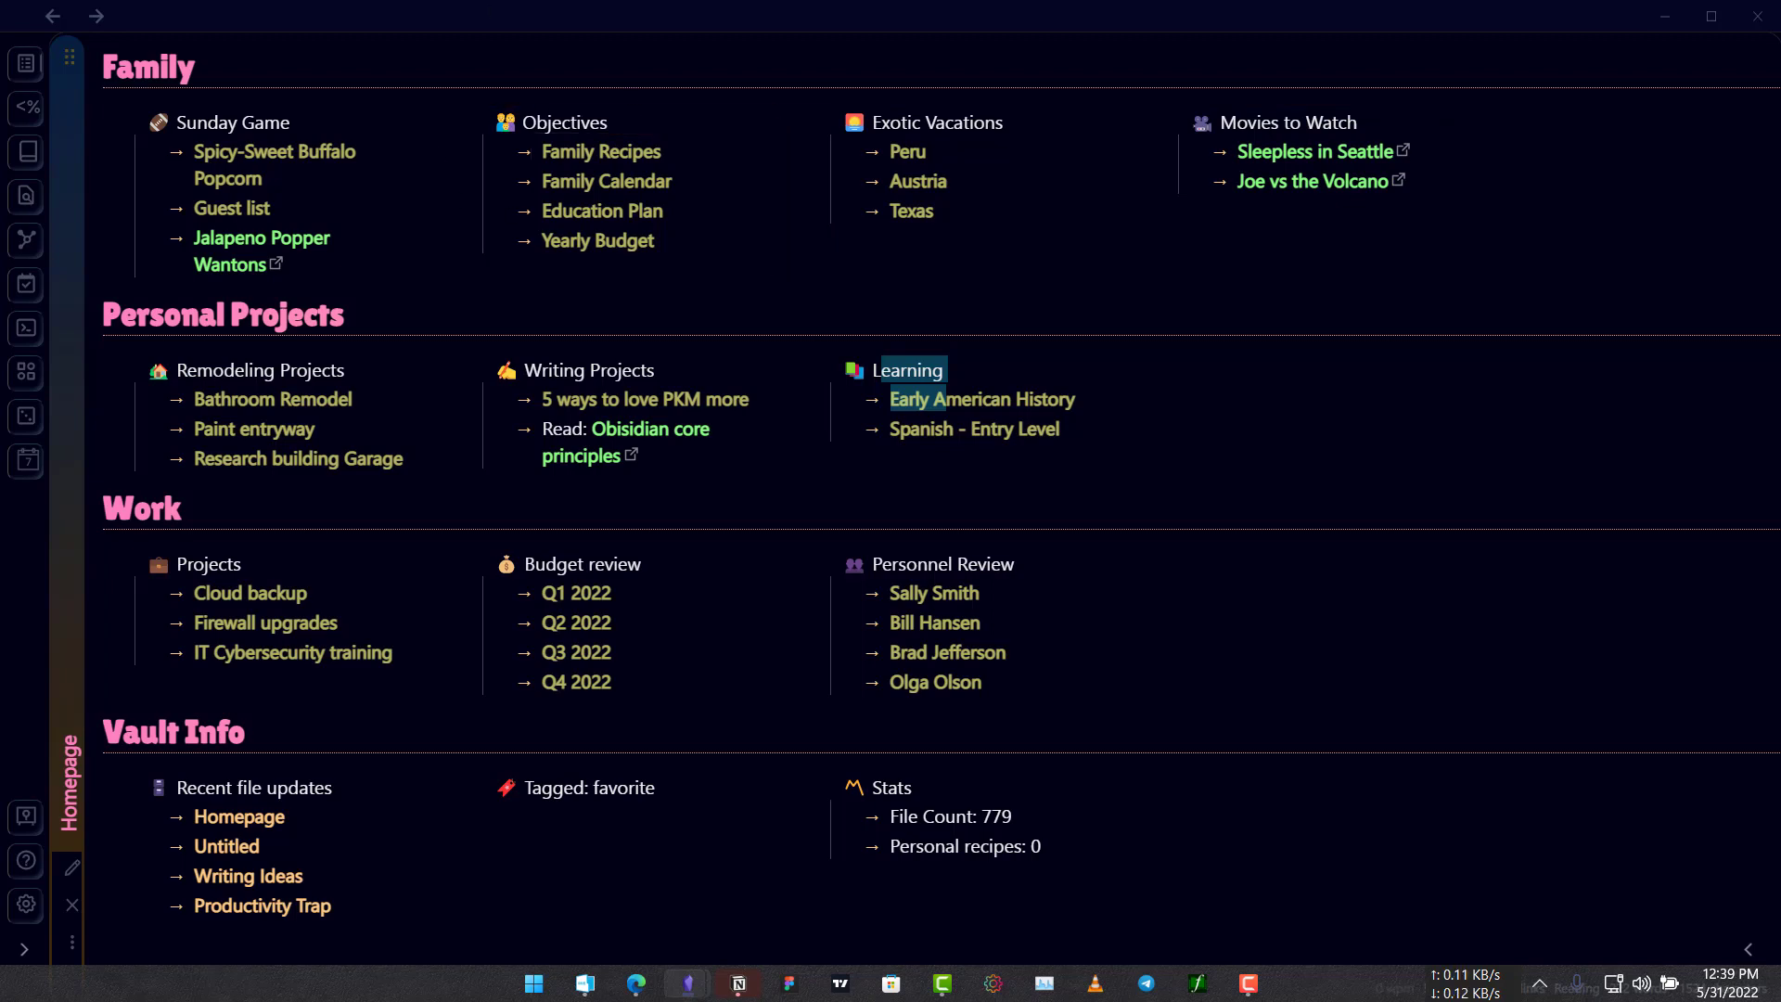
key("ctrl+e")
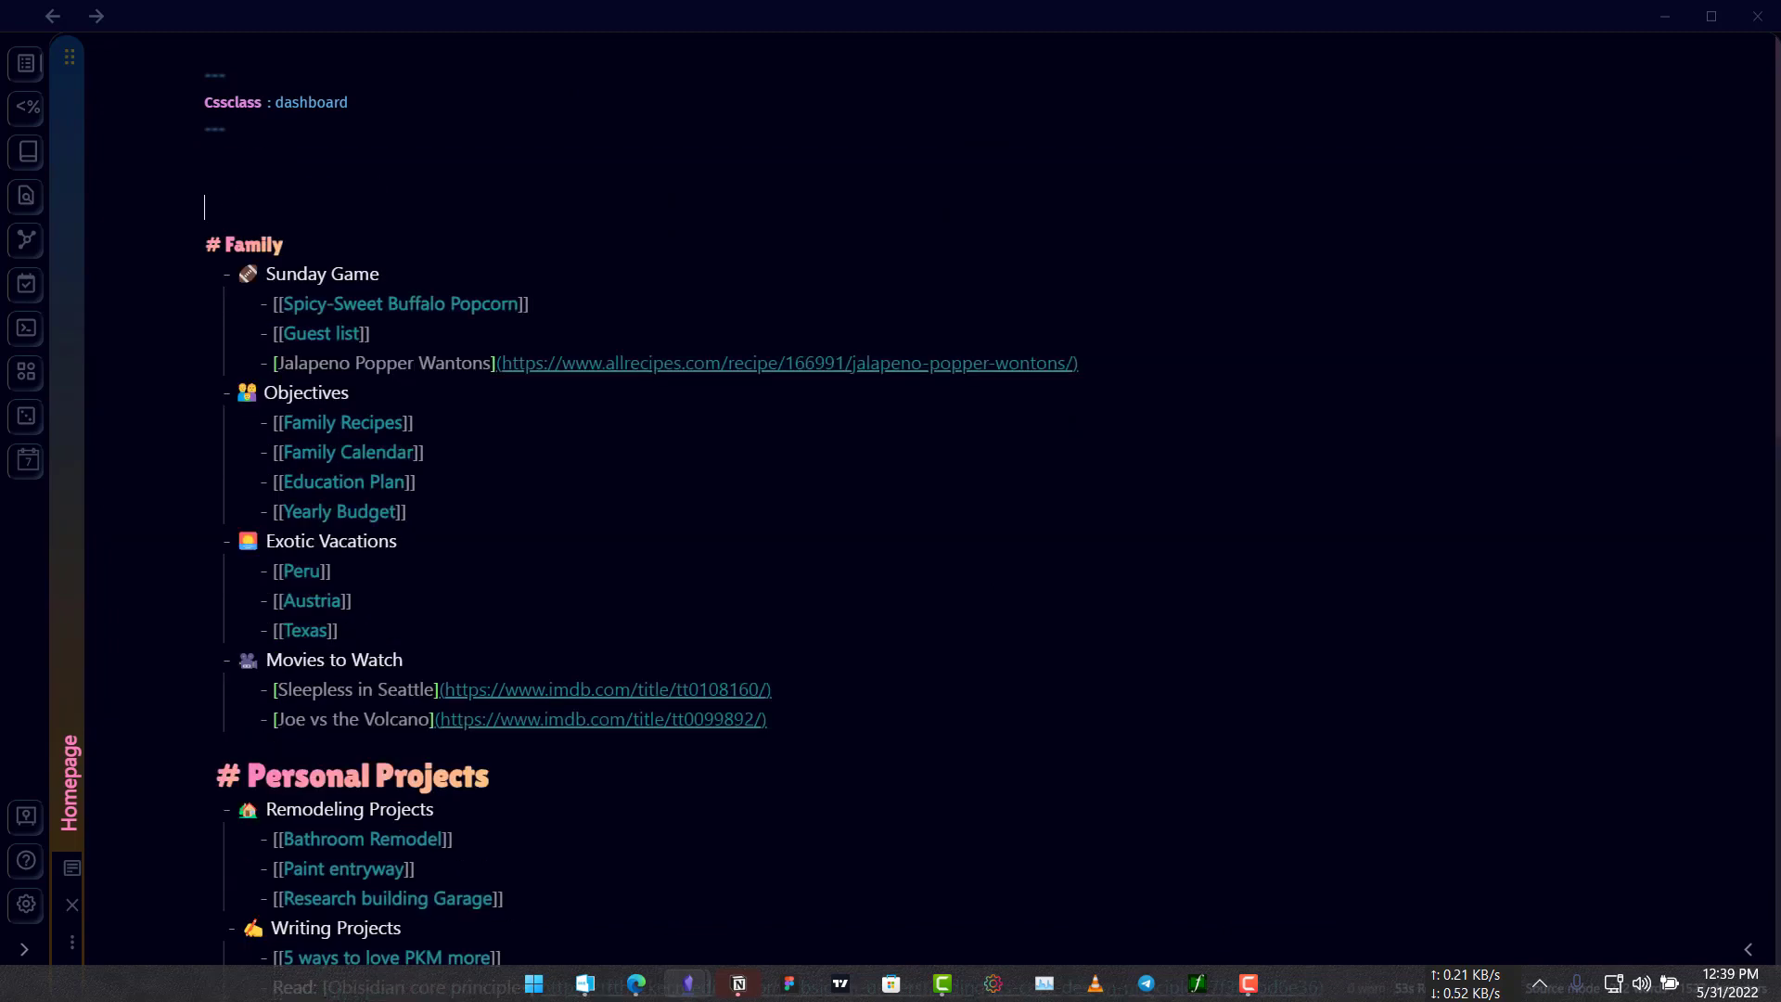
Add a '# Heading' line above the Family heading.
key("Return")
key("Return")
type("#")
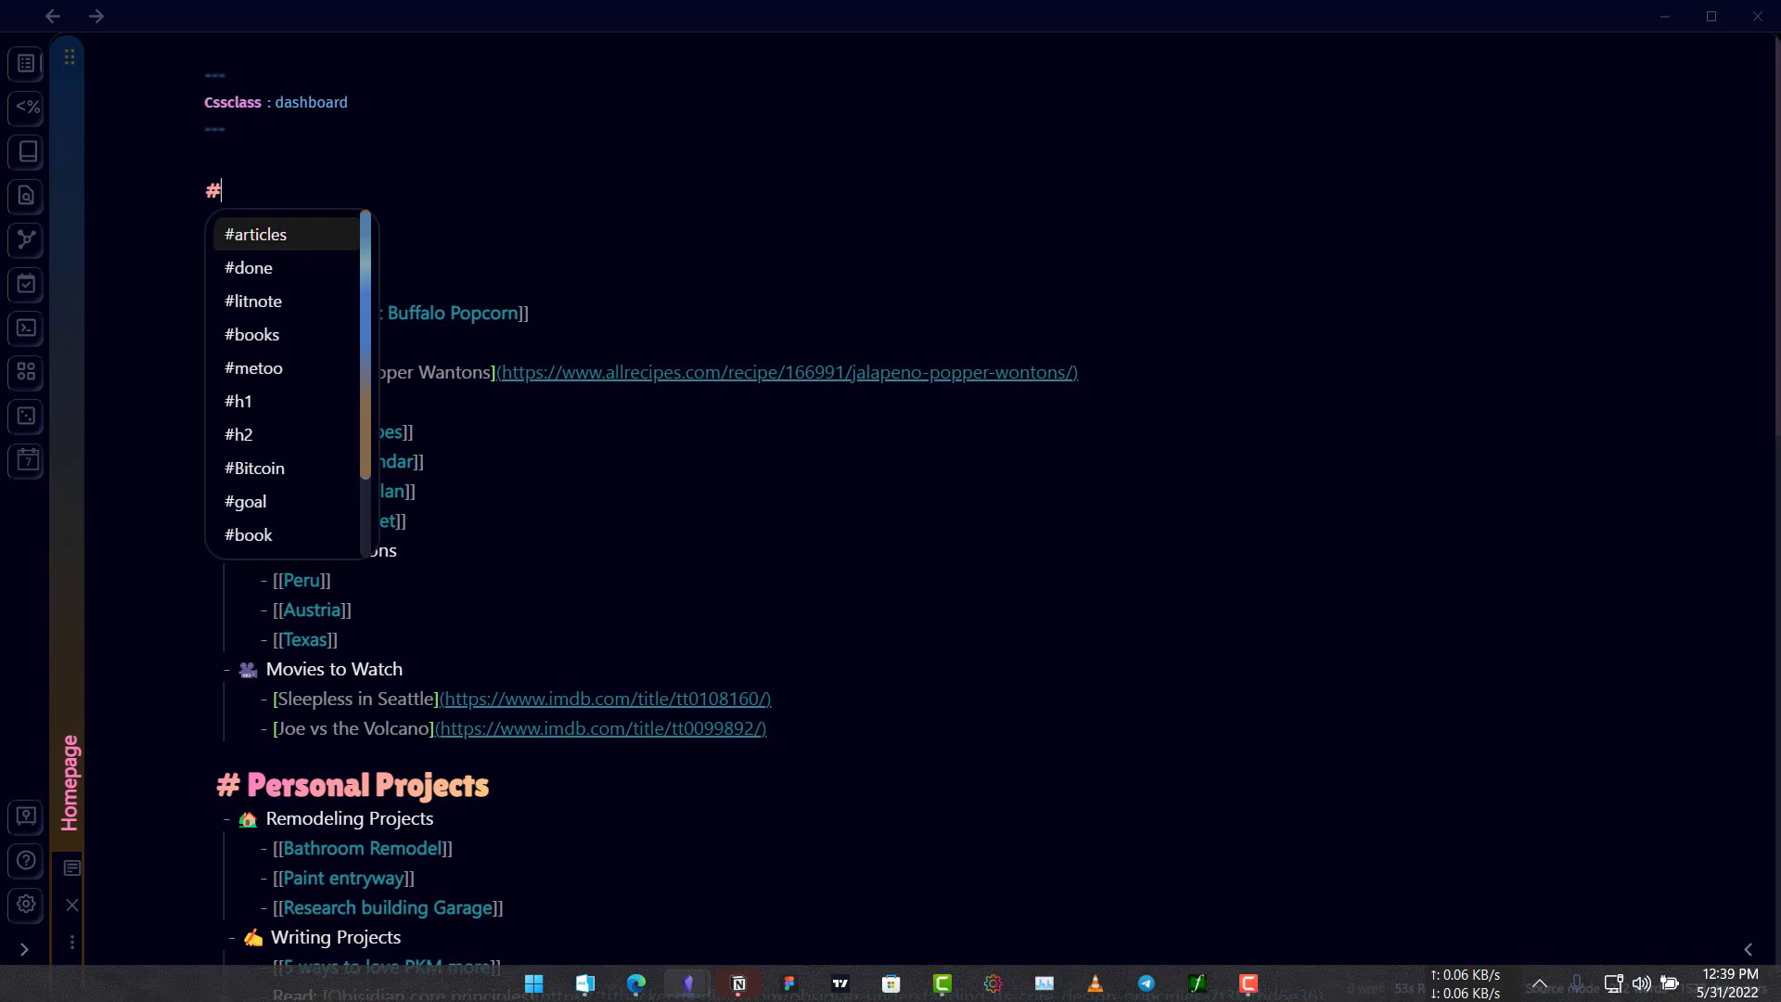
type(" Heading")
key("Return")
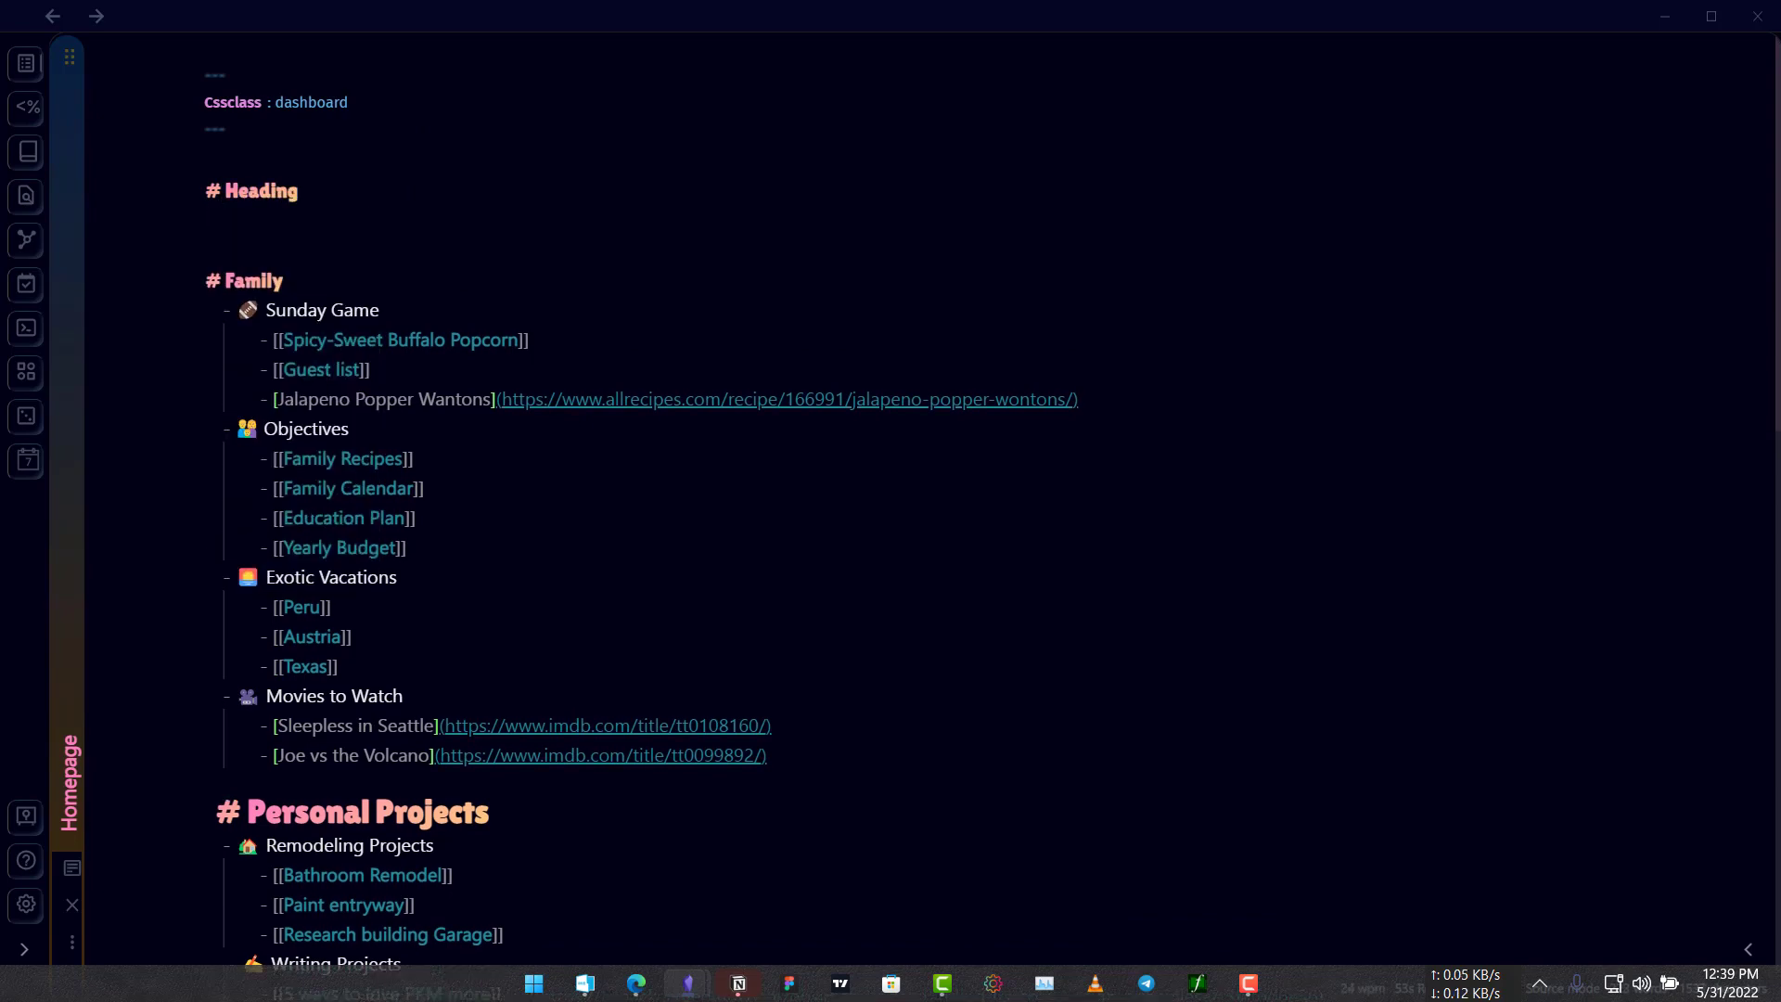
key("ctrl+e")
key("ctrl+e")
Type test lines 'Write', 'write write wri' and 'write' under Heading and preview the dashboard.
type("Write")
key("Return")
type("write wr")
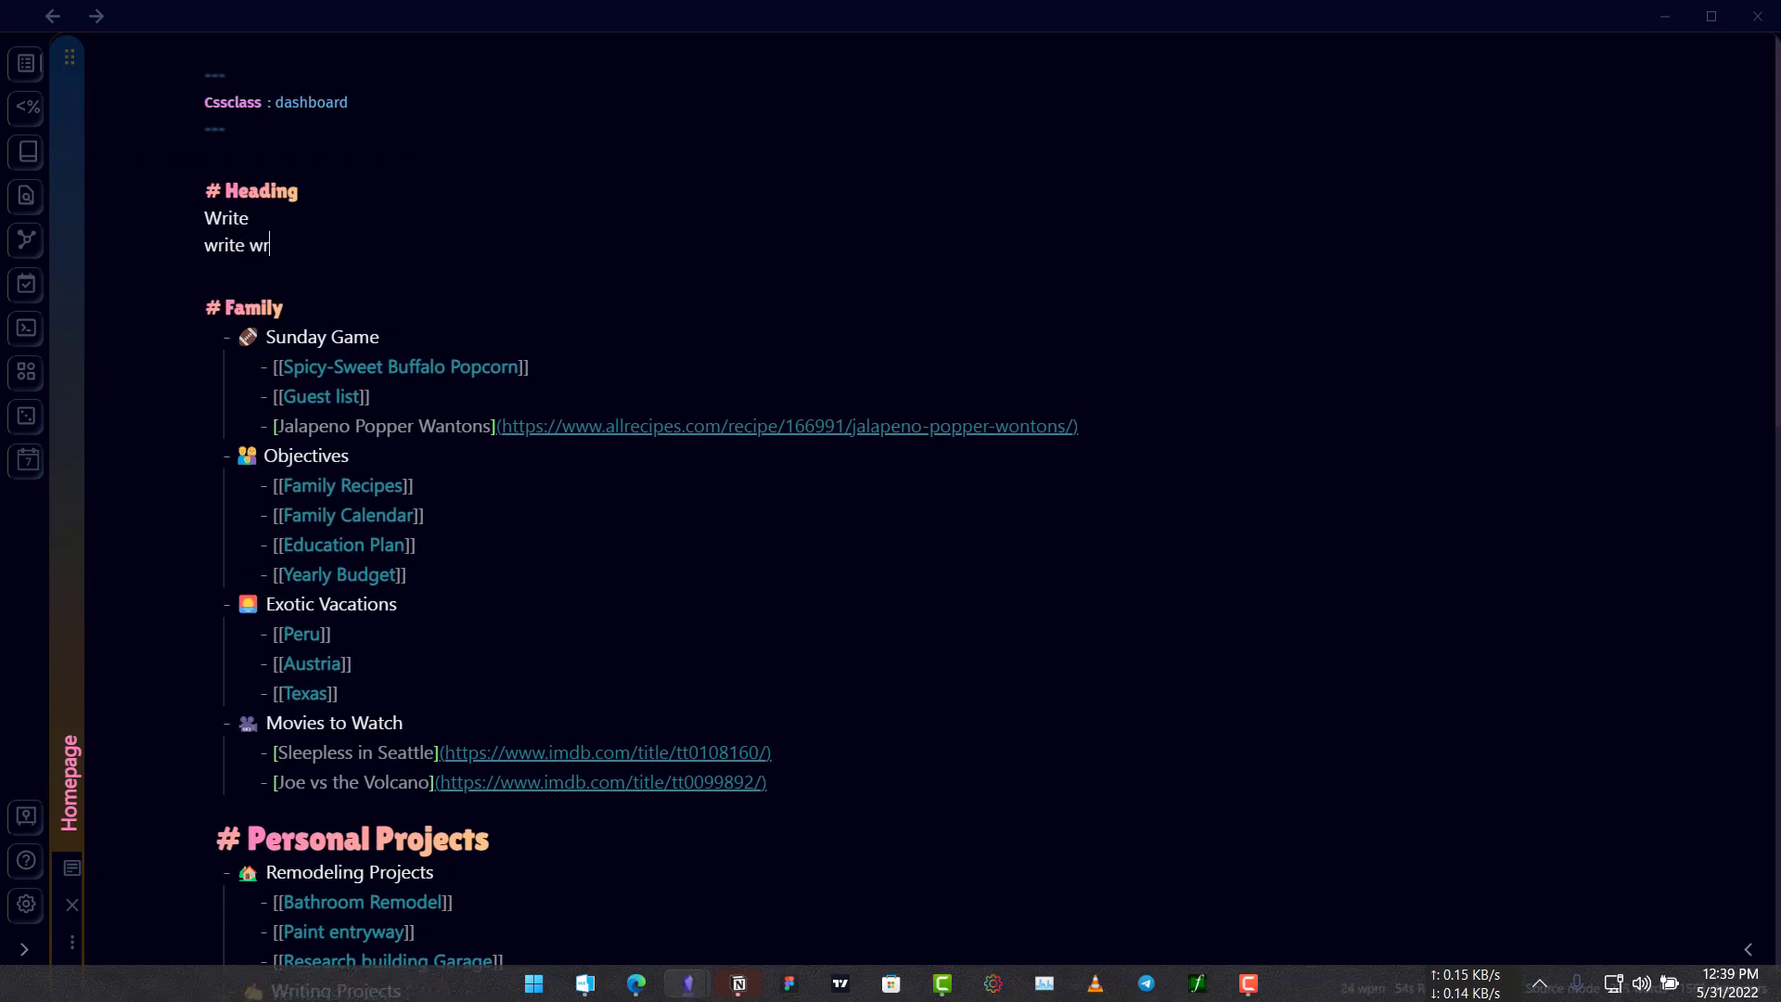
type("ite wri")
key("ctrl+l")
key("ctrl+z")
key("Return")
type("write")
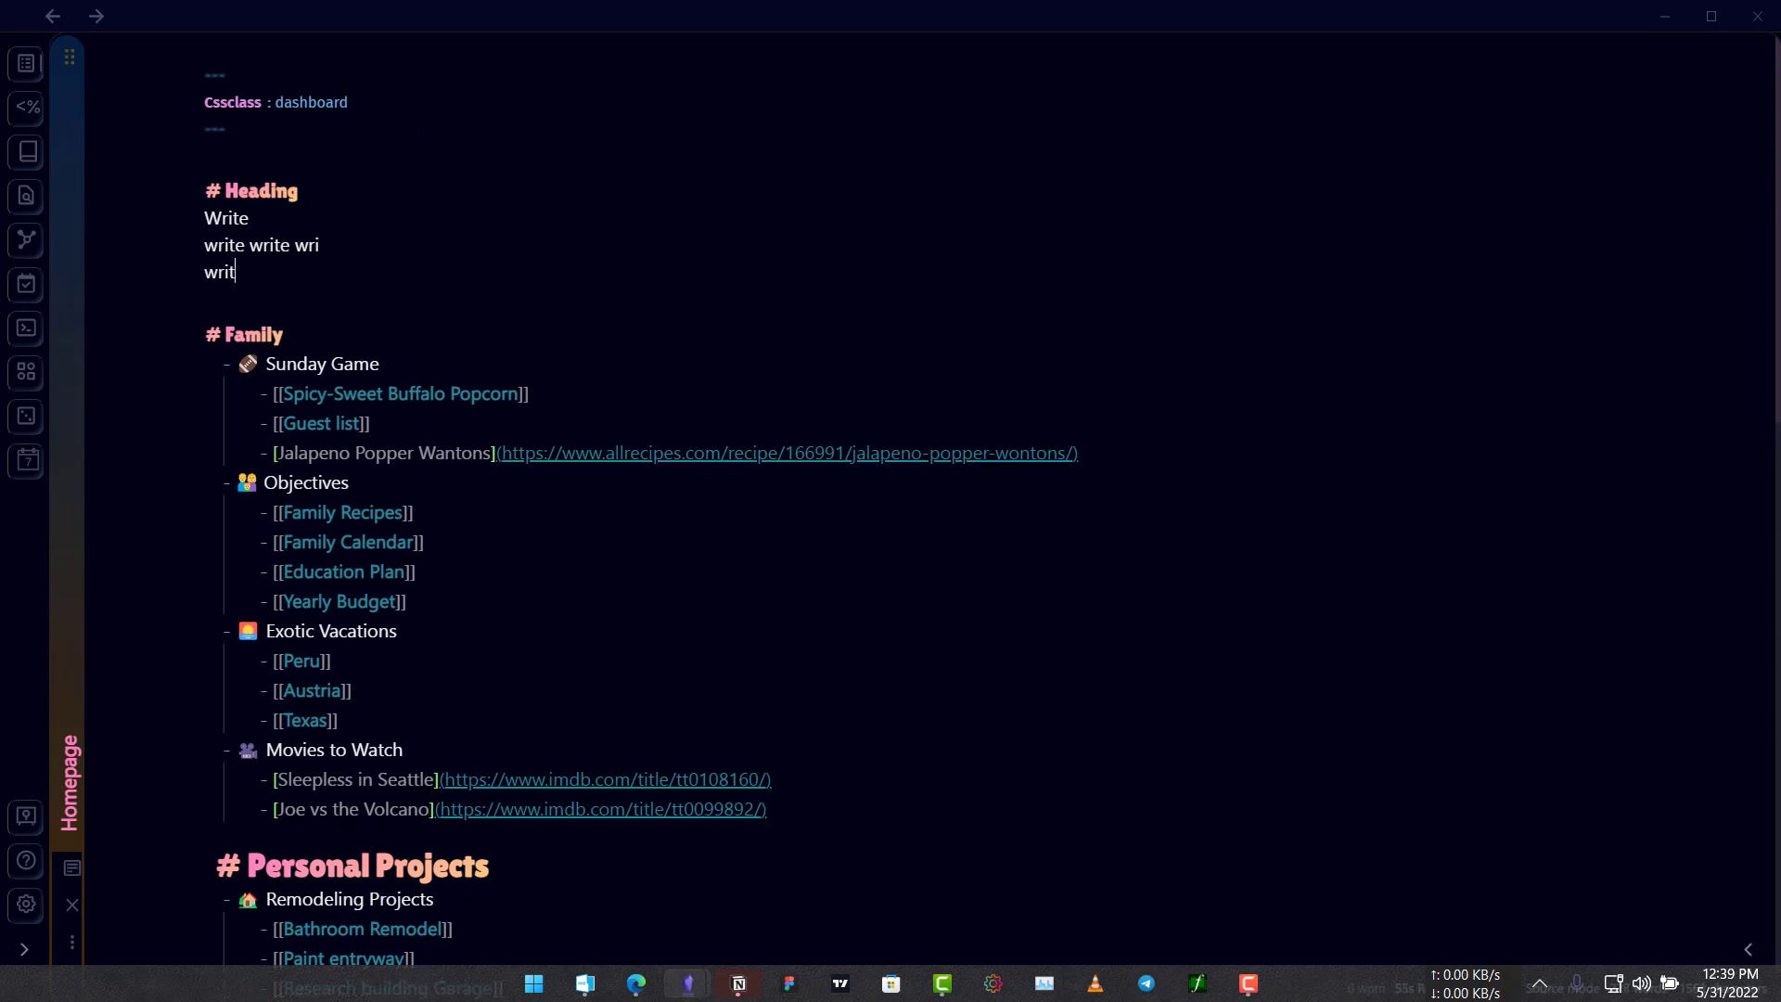
key("ctrl+e")
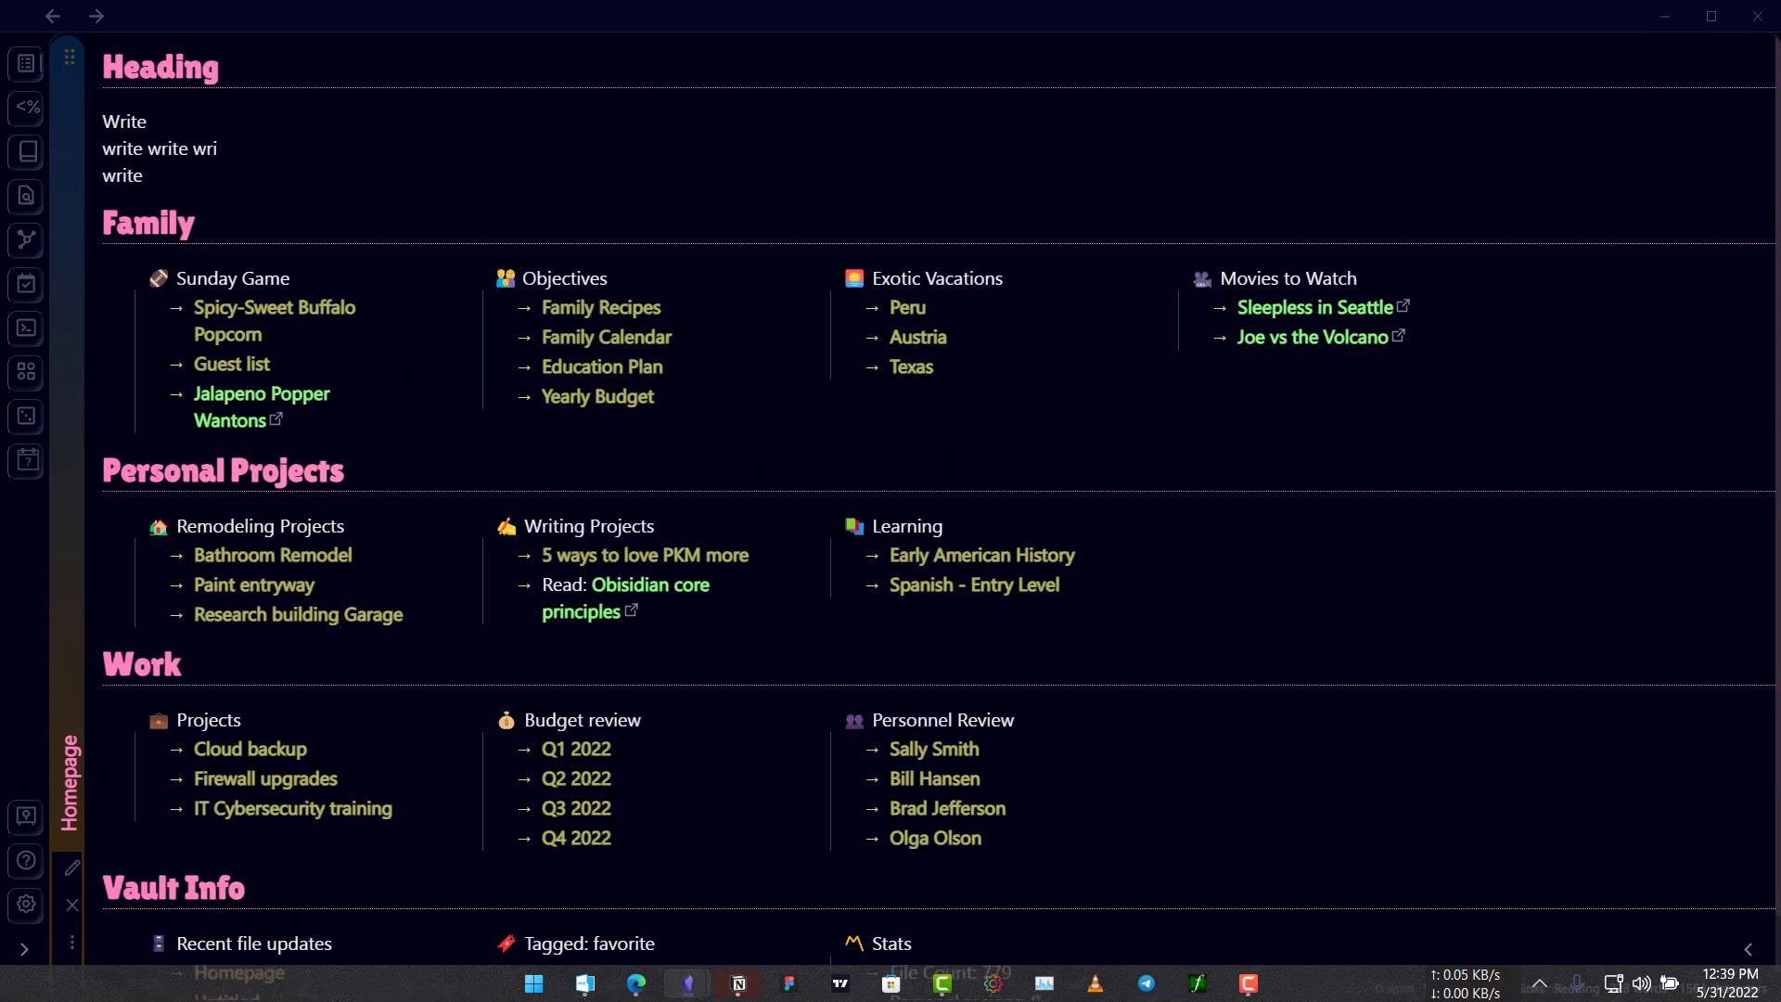
Replace the test text under Heading with bullets List 1, List 2, List 3 and List 4.
key("ctrl+e")
key("ctrl+BackSpace")
key("ctrl+BackSpace")
key("ctrl+BackSpace")
key("ctrl+BackSpace")
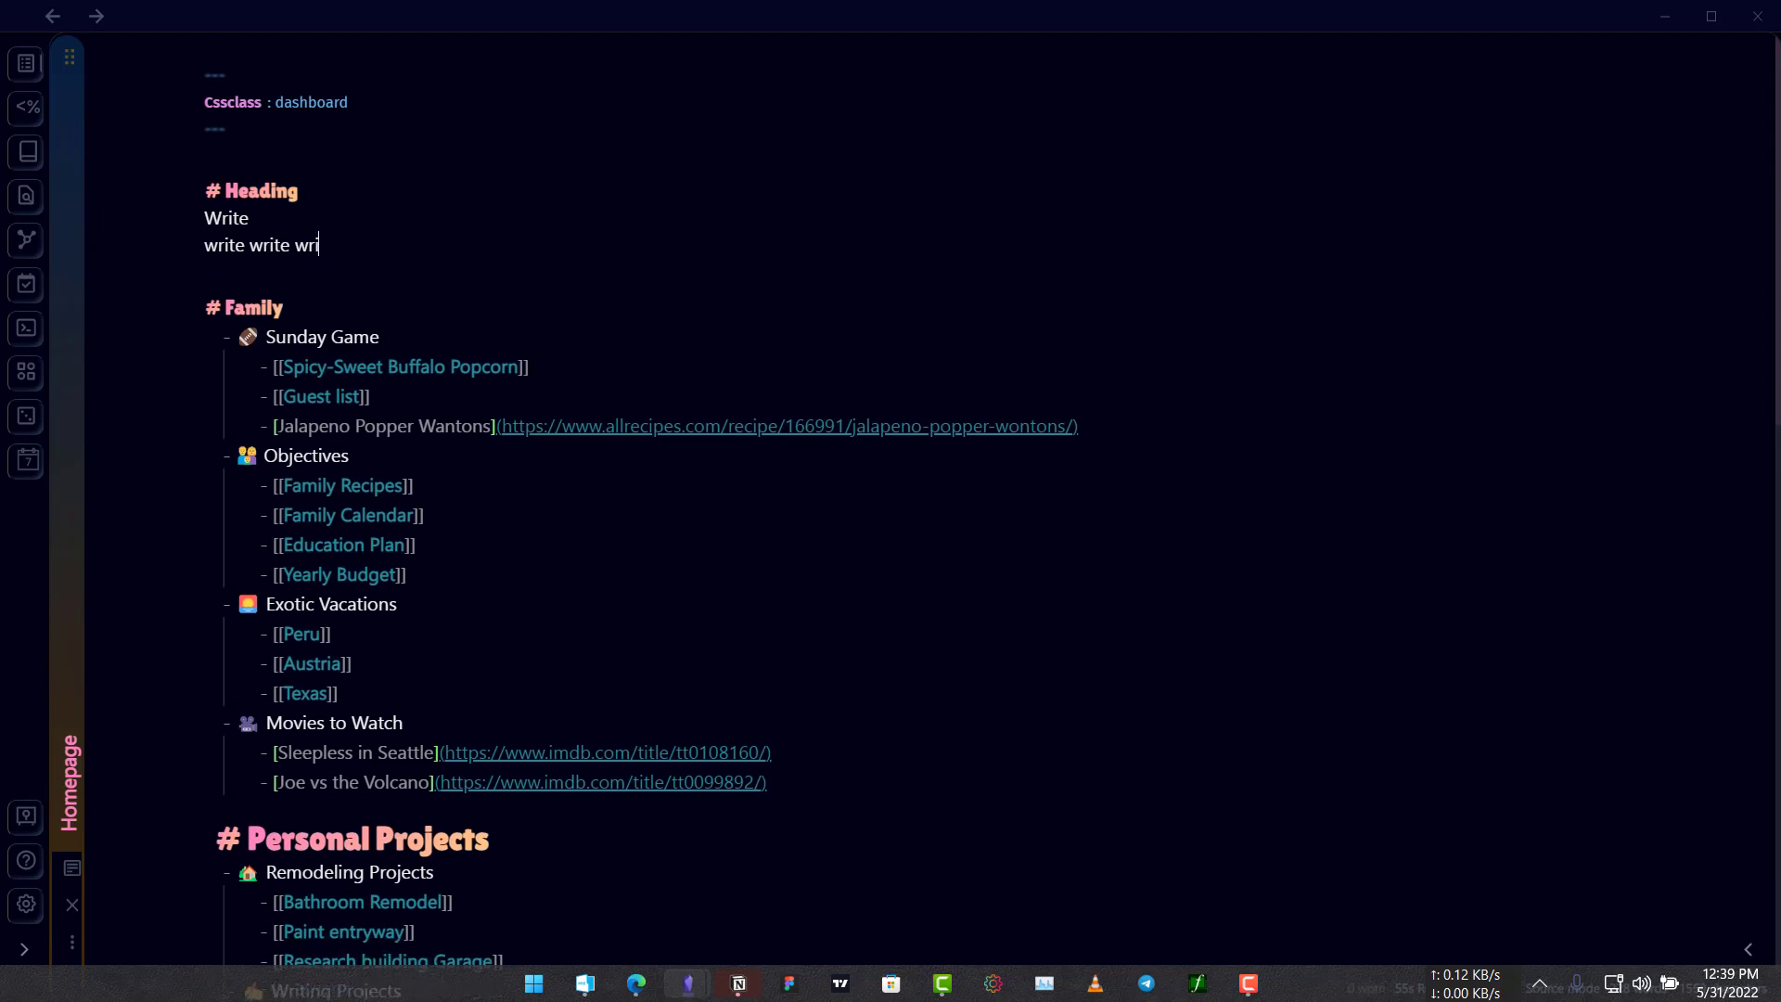
key("ctrl+BackSpace")
key("BackSpace")
key("ctrl+BackSpace")
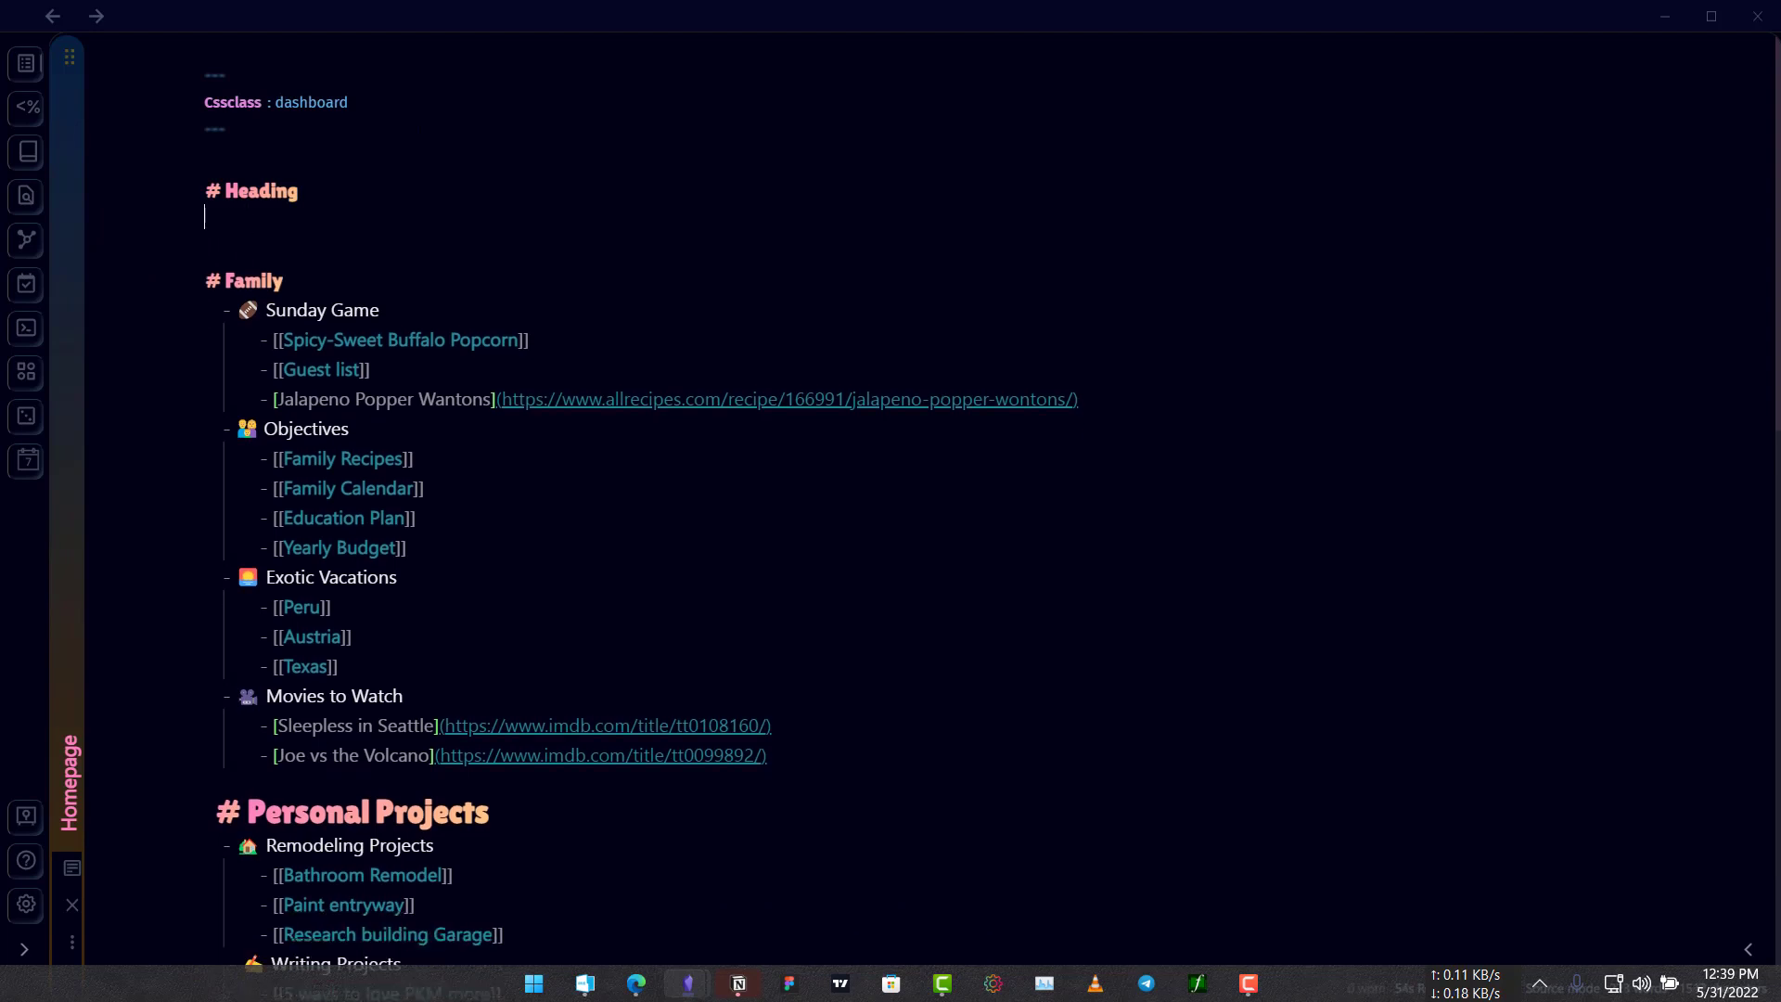
type("-")
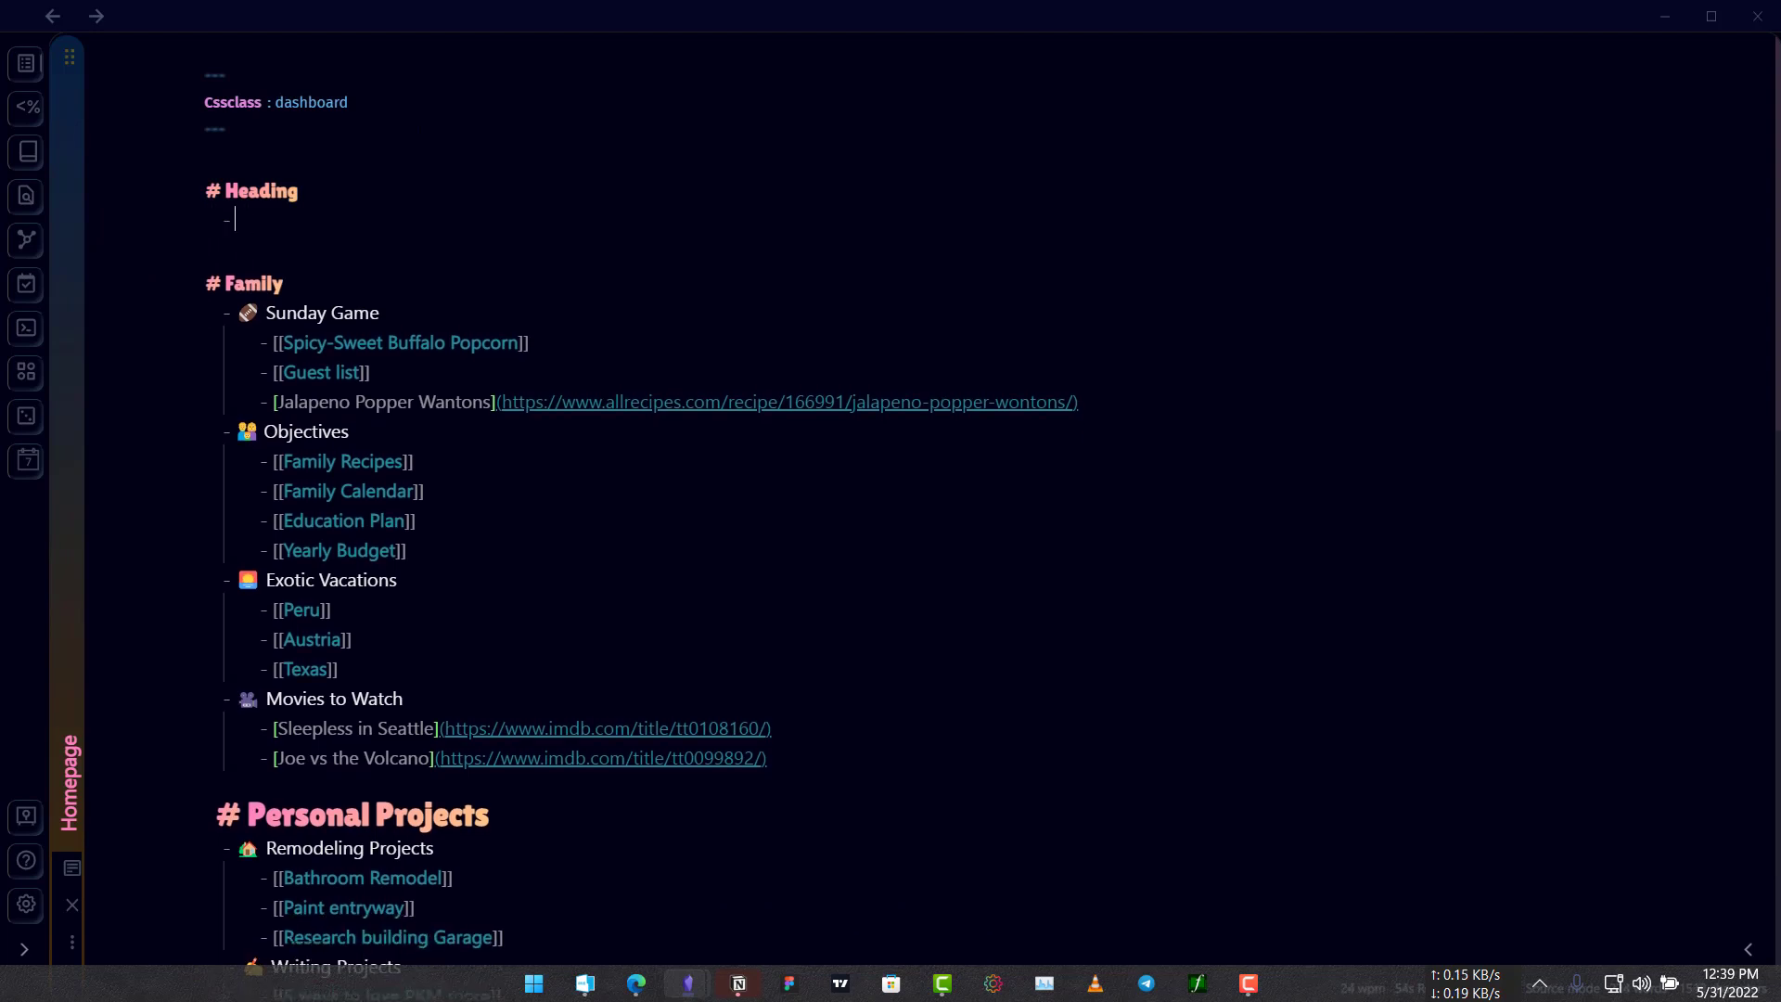
type(" List 1")
key("Return")
type("Li")
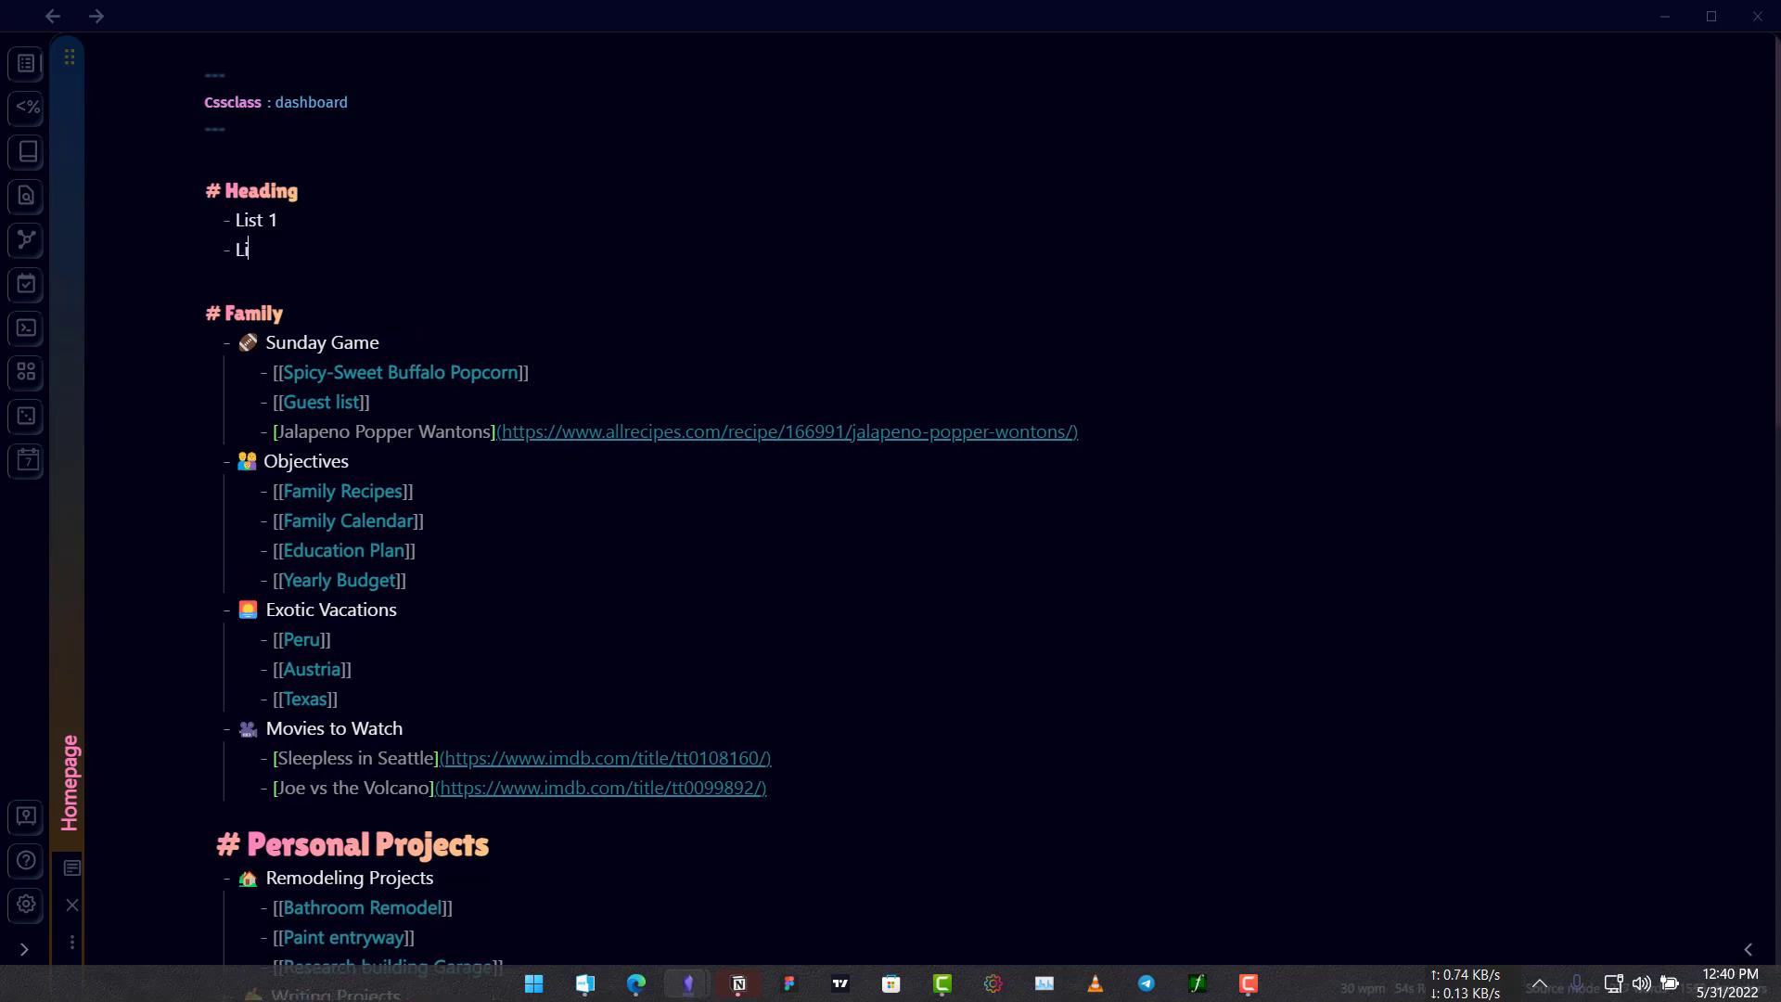
type("st 2")
key("Return")
type("List")
key("Return")
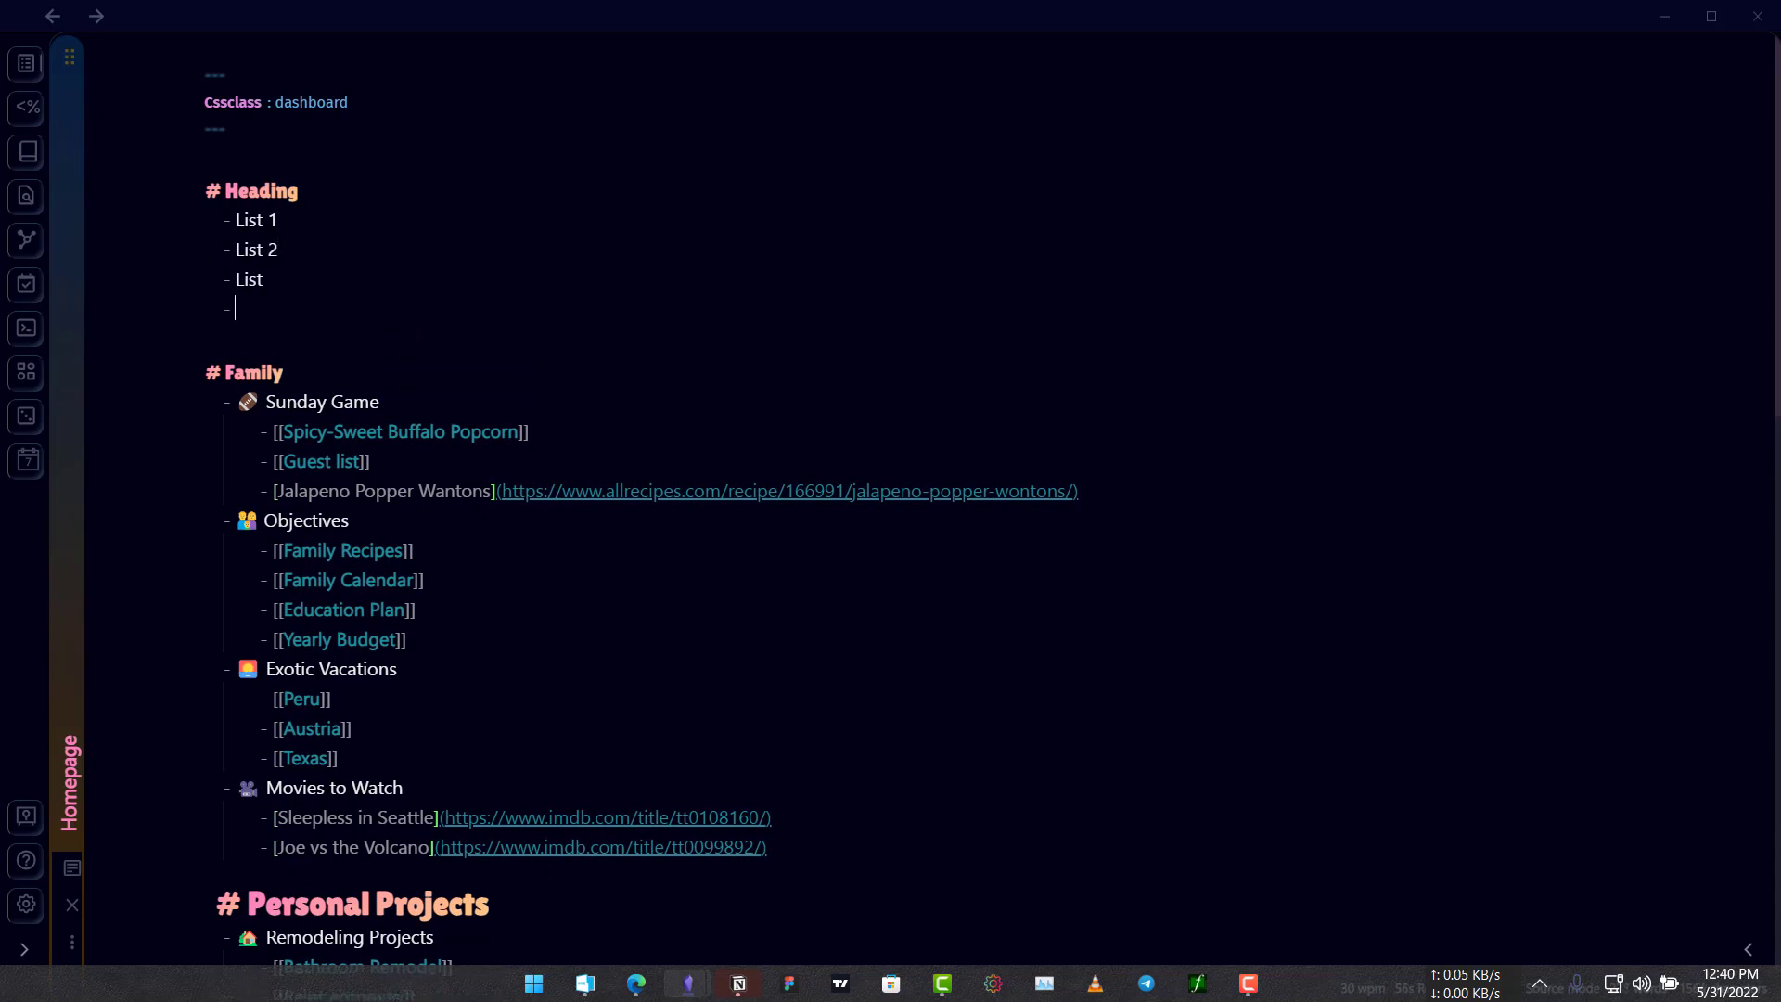
key("BackSpace")
key("BackSpace")
type("3")
key("Return")
type("List 4")
key("ctrl+e")
key("ctrl+e")
Nest Note, Note 2 and a deeper Note 3 under List 1, then view the columns rendered.
left_click(278, 220)
key("Return")
key("Tab")
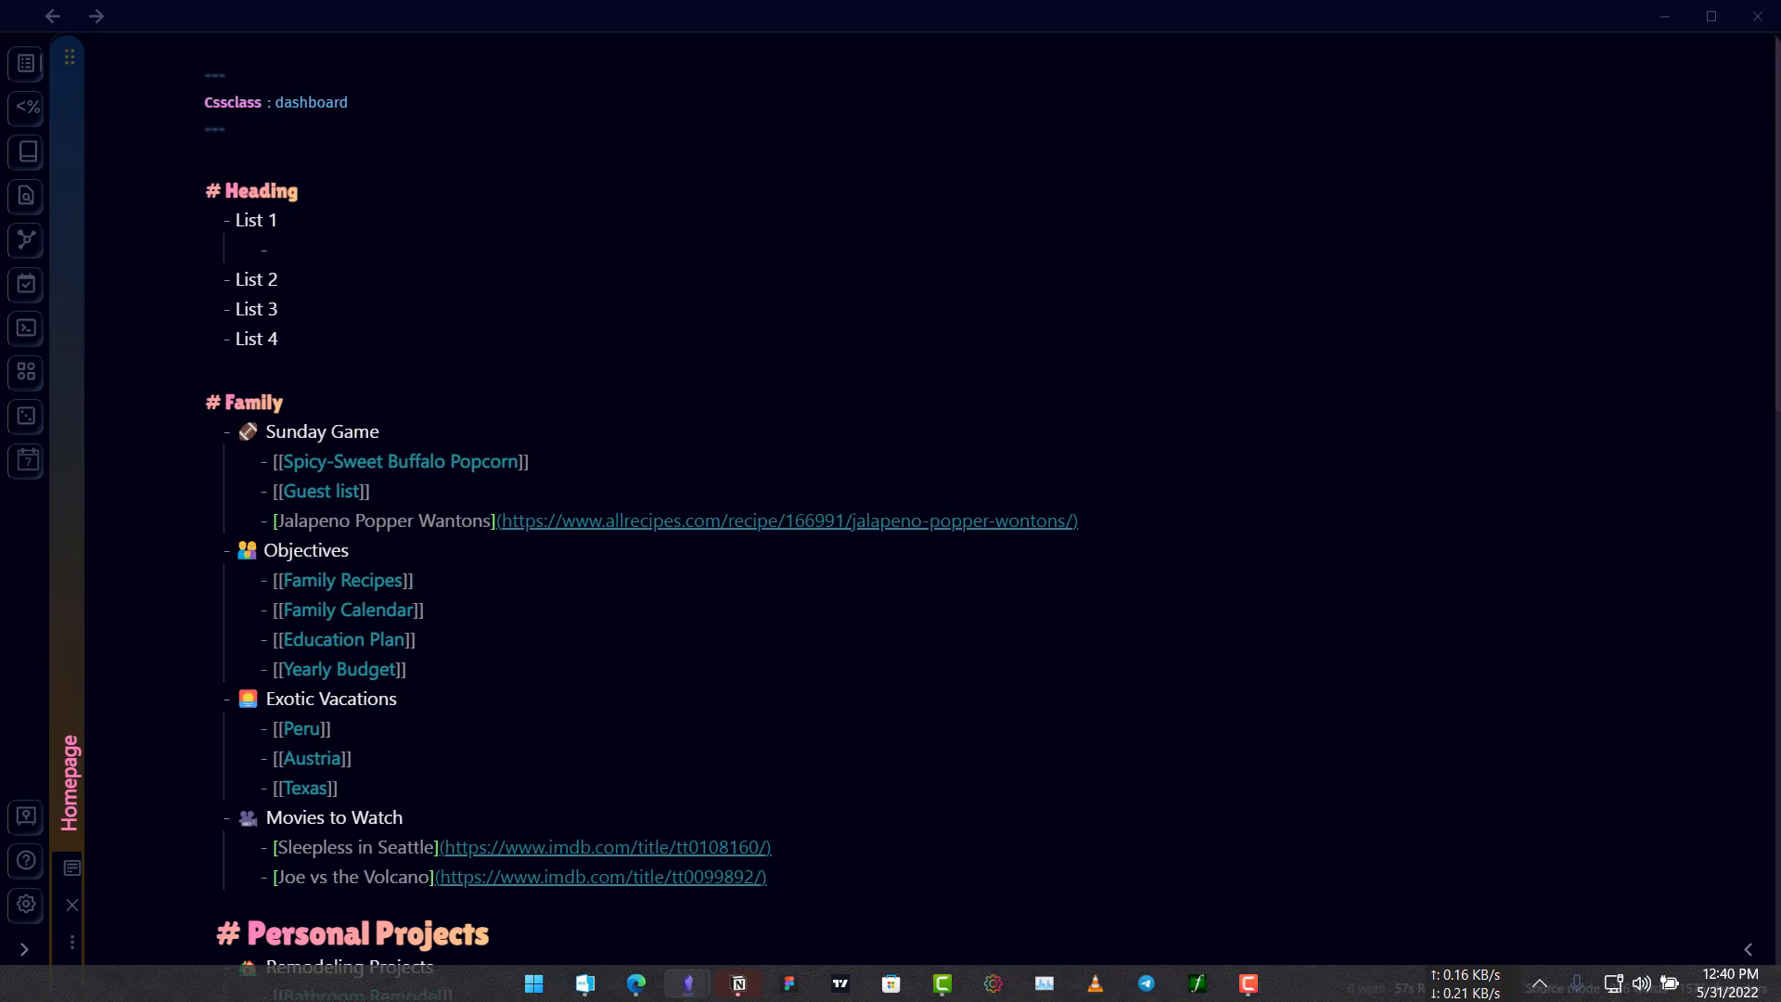
type("Note 1")
key("Return")
type("Note 2")
key("Return")
type("Note")
key("Return")
key("Tab")
type("Note 3")
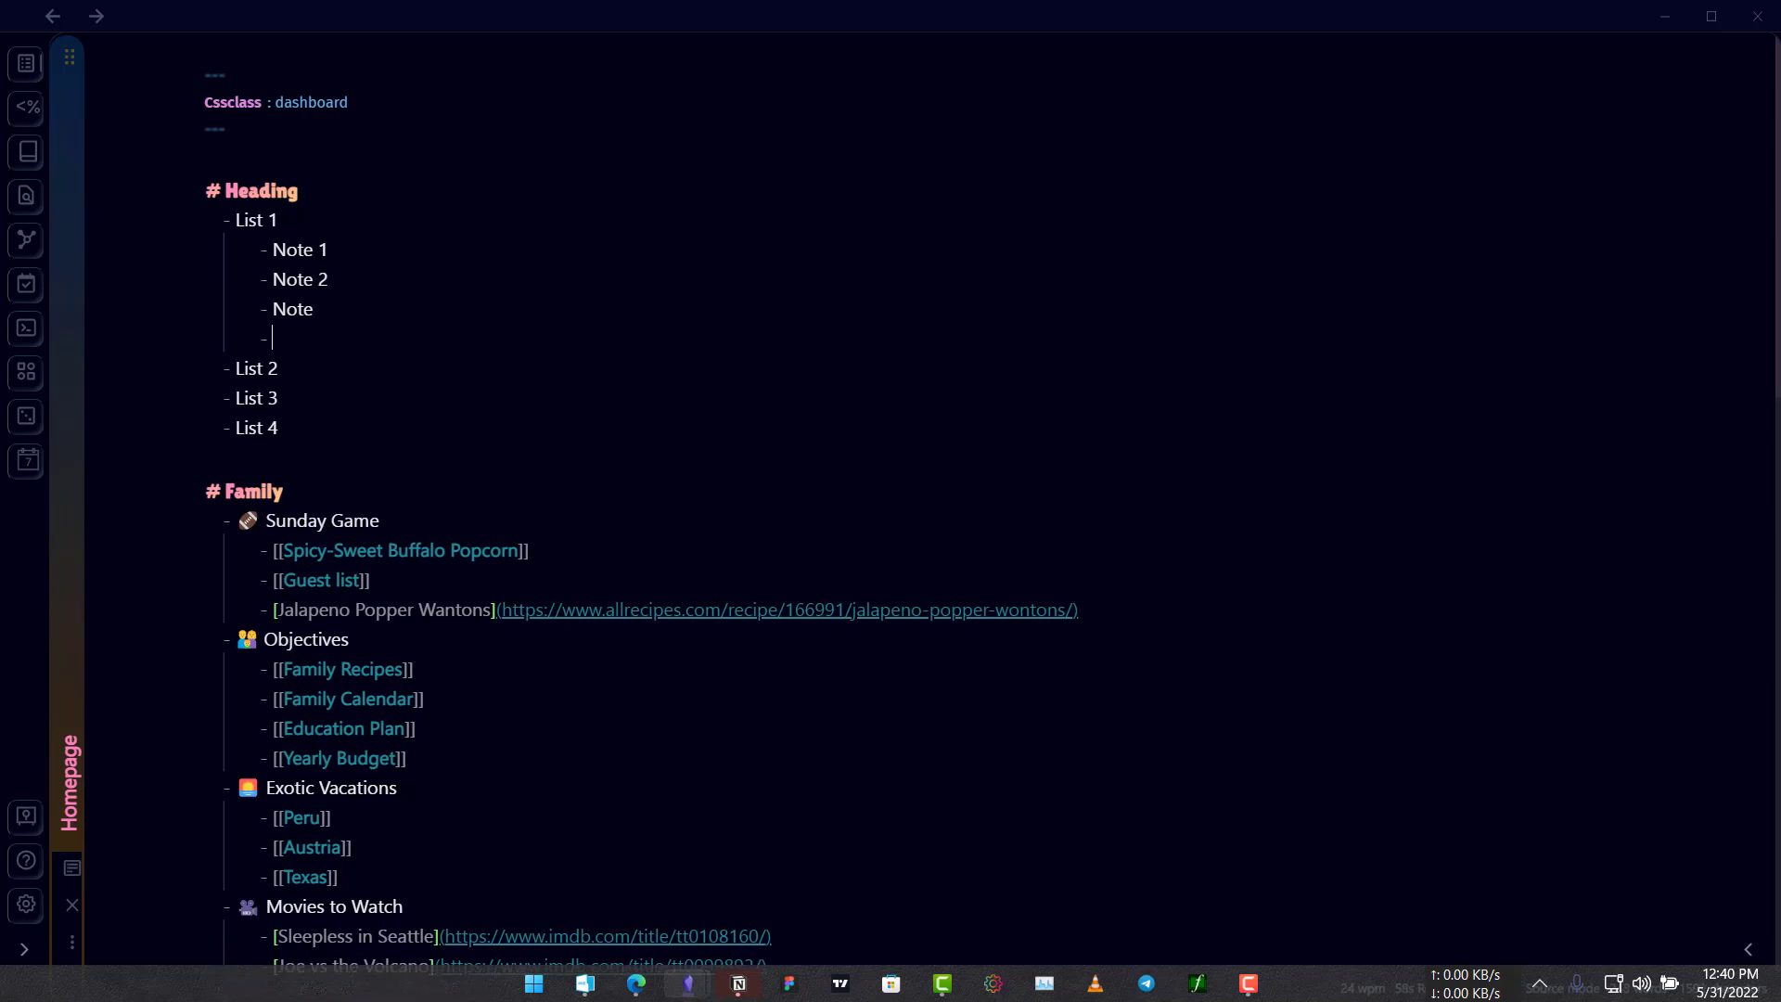
key("ctrl+e")
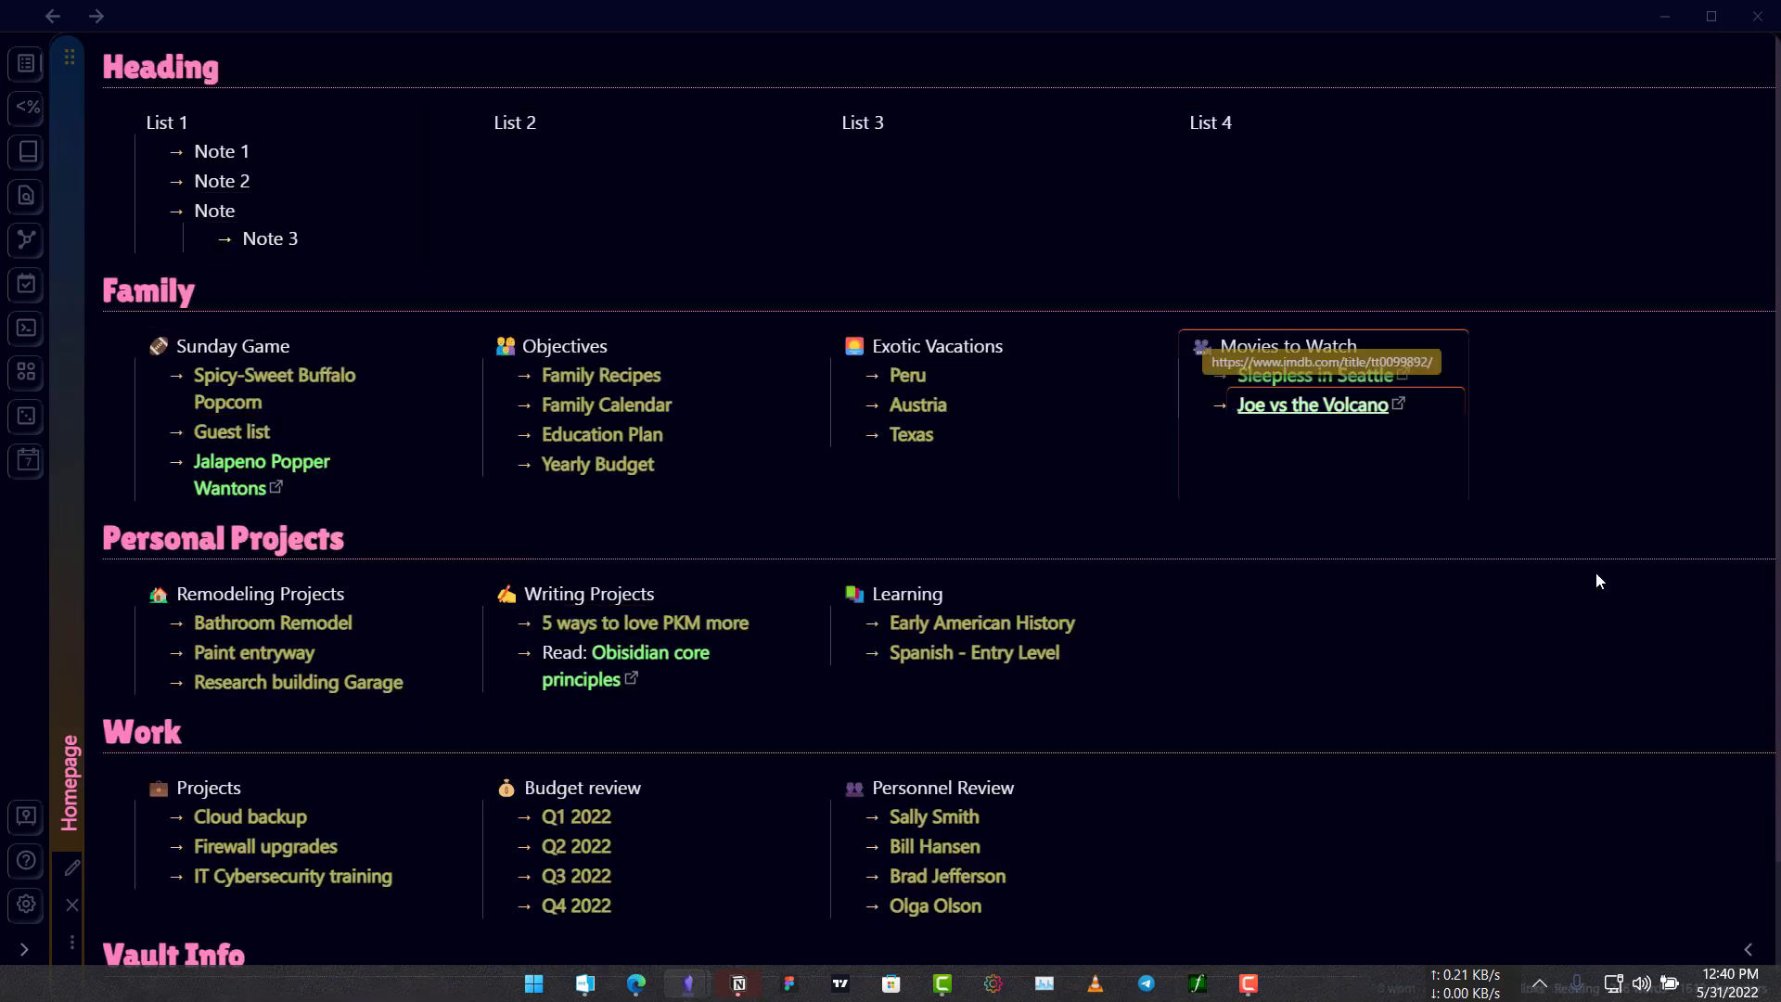
Fold the Sunday Game list and the whole Family section, leaving List 1 and Personal Projects expanded.
left_click_drag(305, 239, 286, 238)
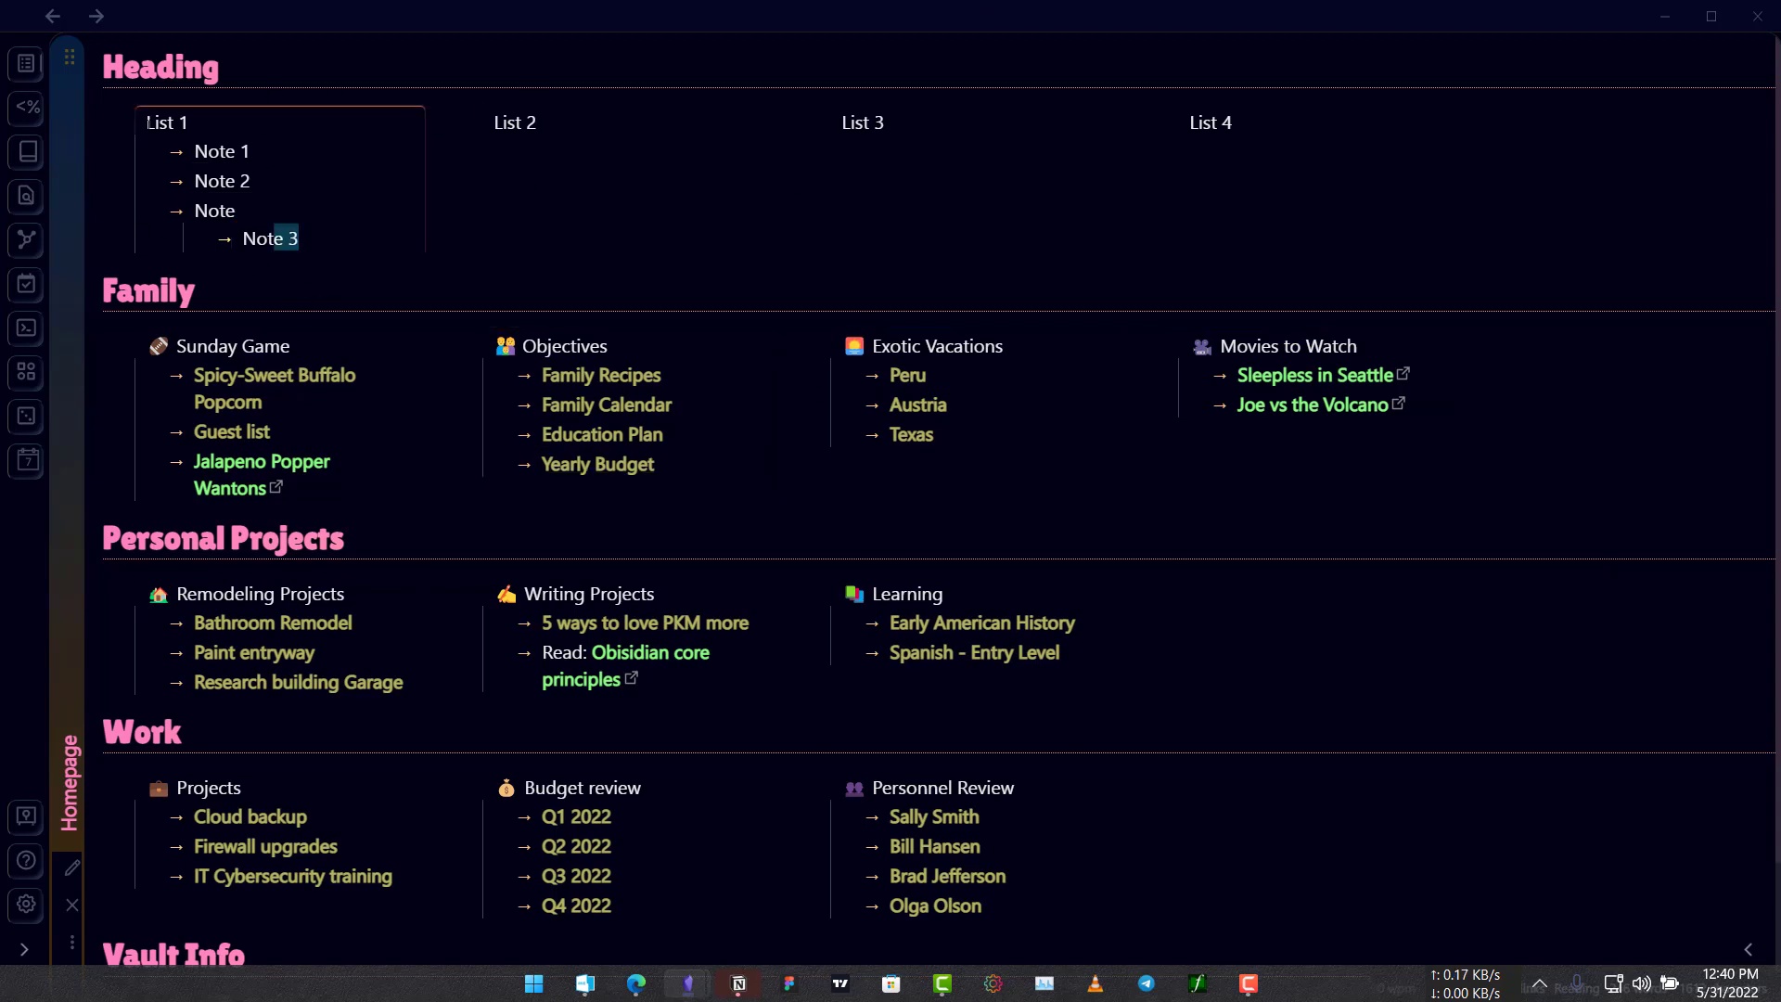
left_click(110, 124)
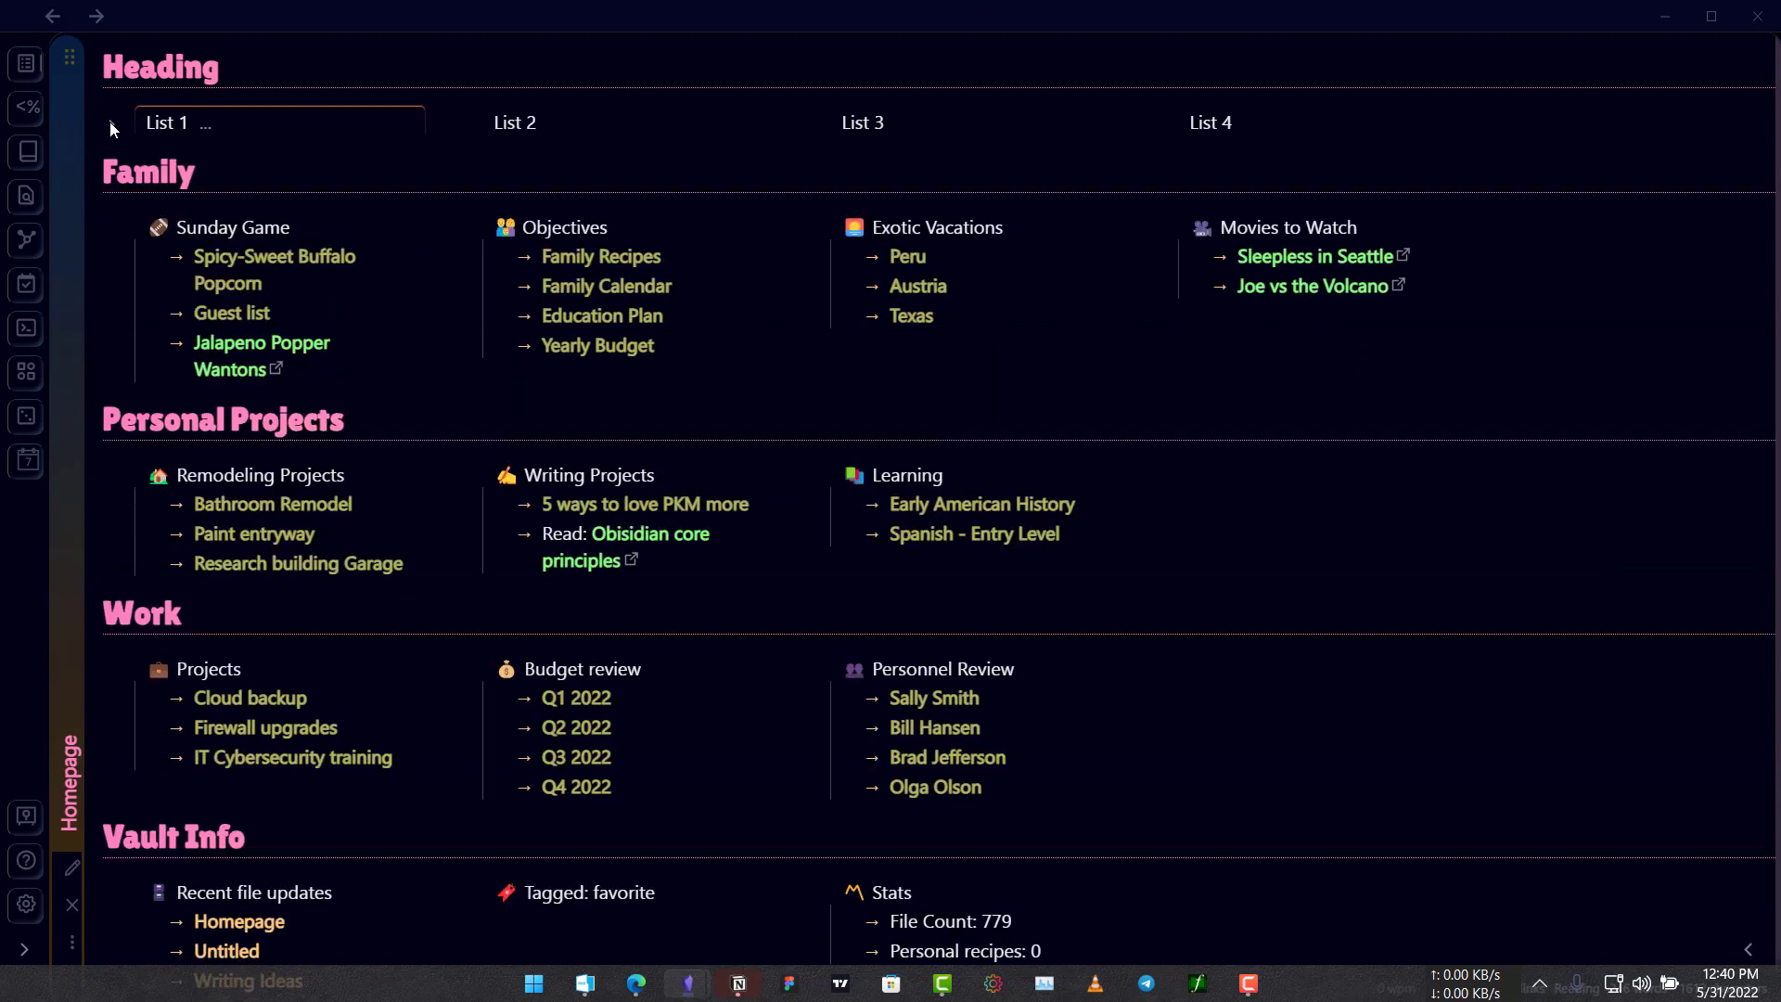
left_click(109, 122)
left_click(111, 346)
left_click(97, 288)
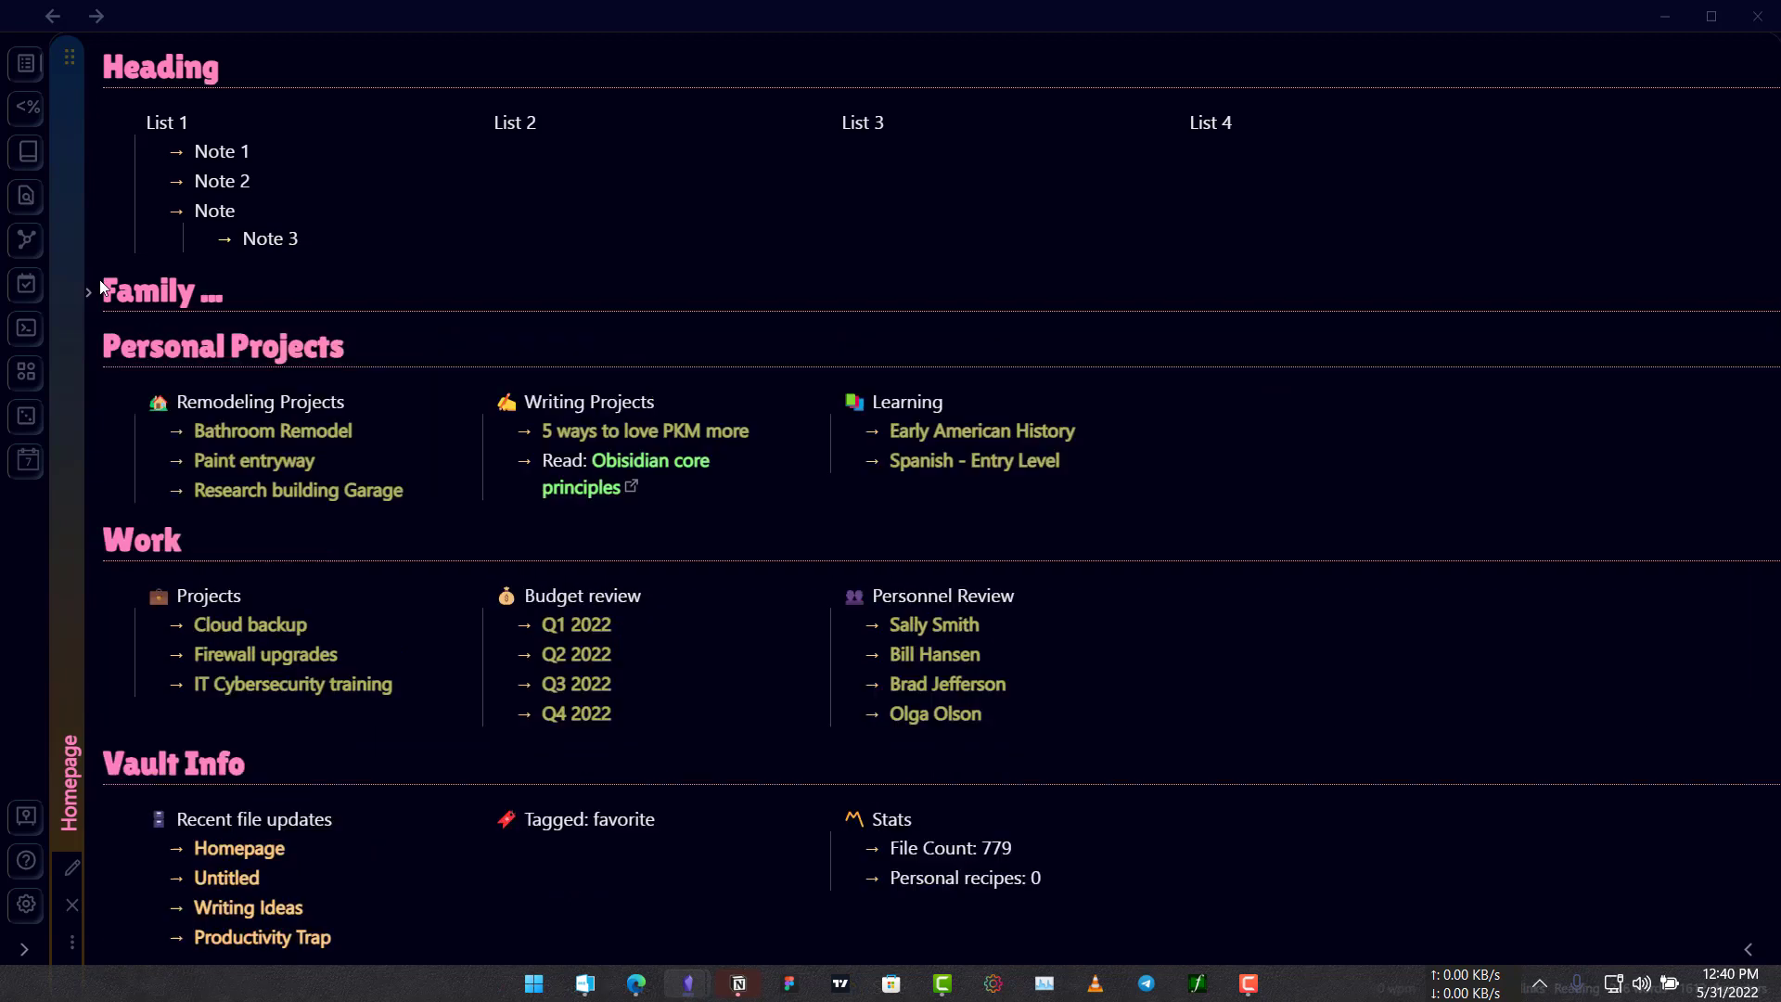
left_click(102, 346)
left_click(102, 347)
Preview the dashboard with Readable line length on, then close settings to return to full-width columns.
left_click(26, 903)
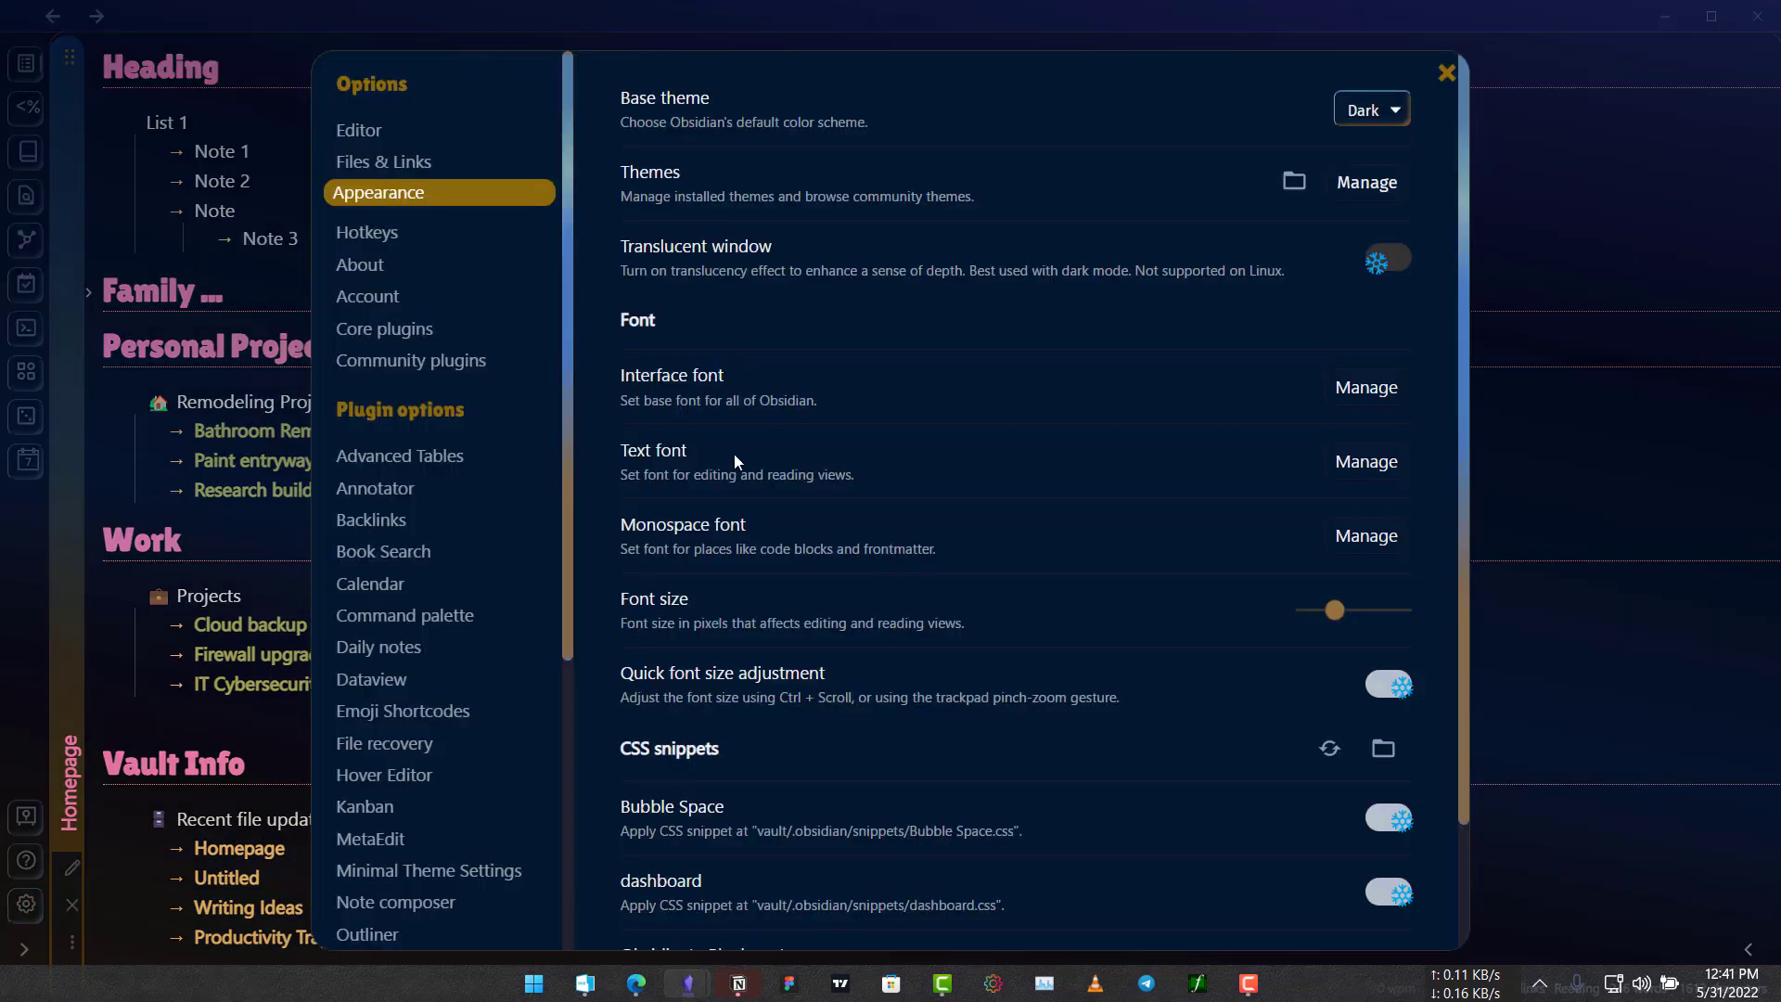
left_click(413, 127)
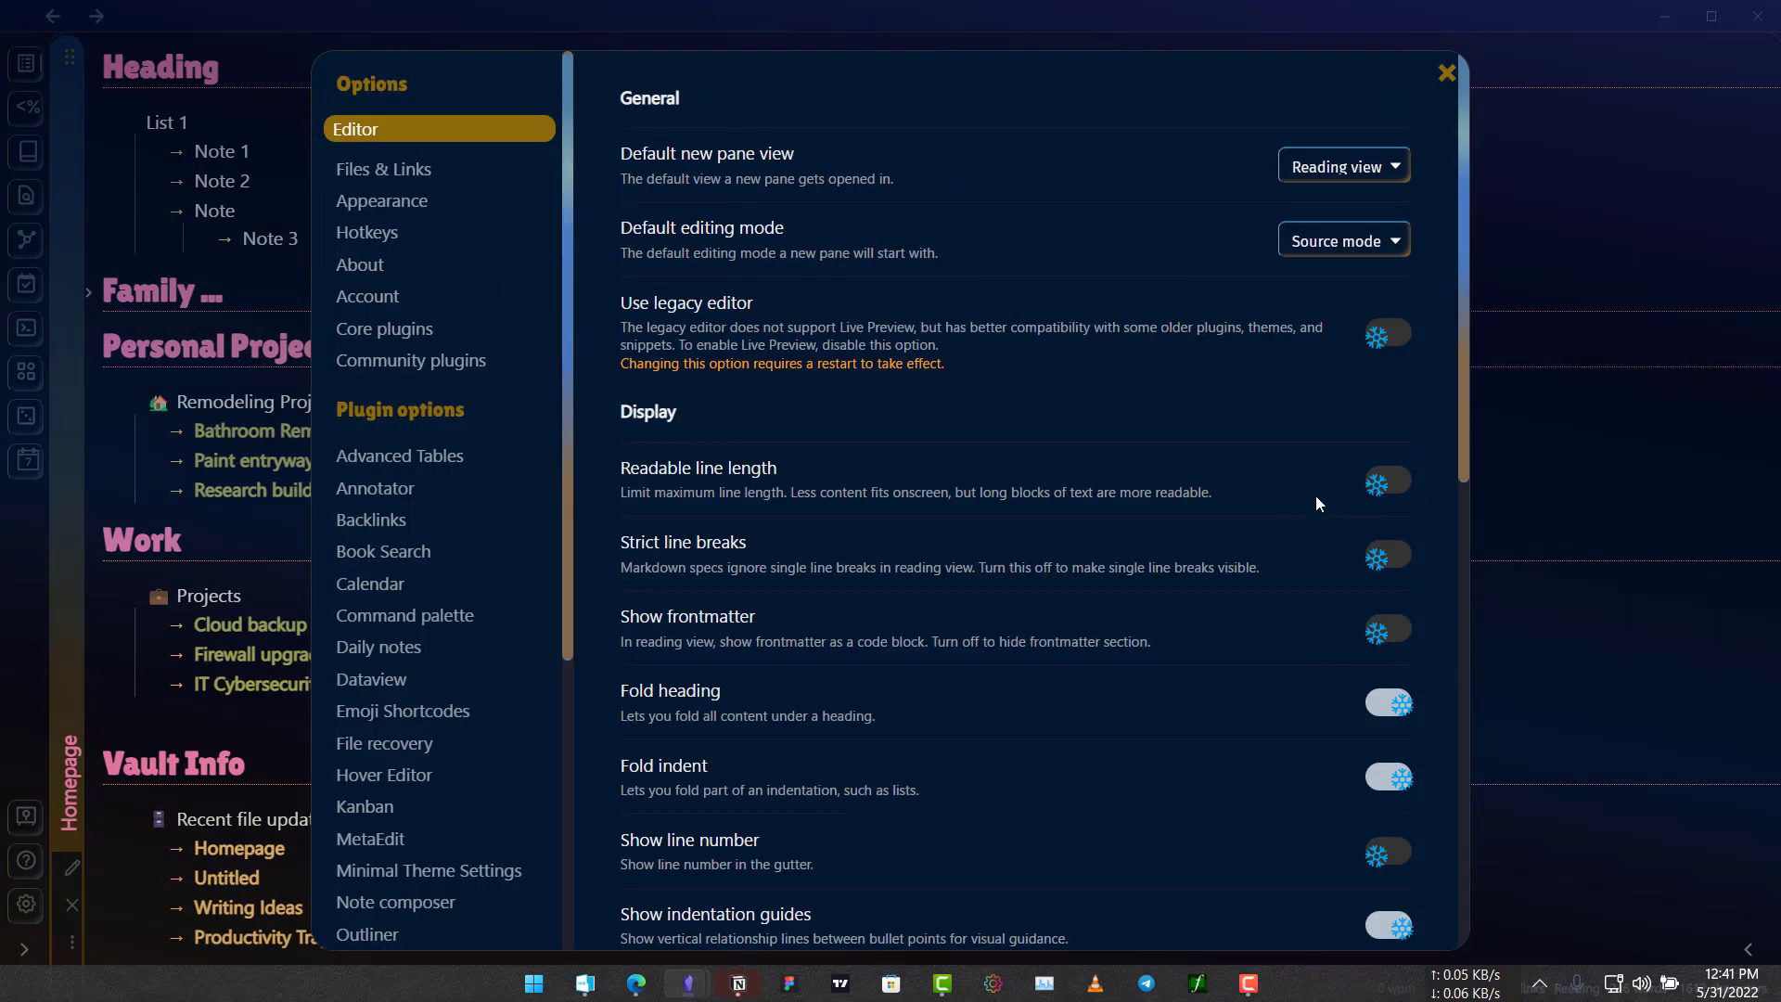
left_click(1387, 481)
left_click(1560, 326)
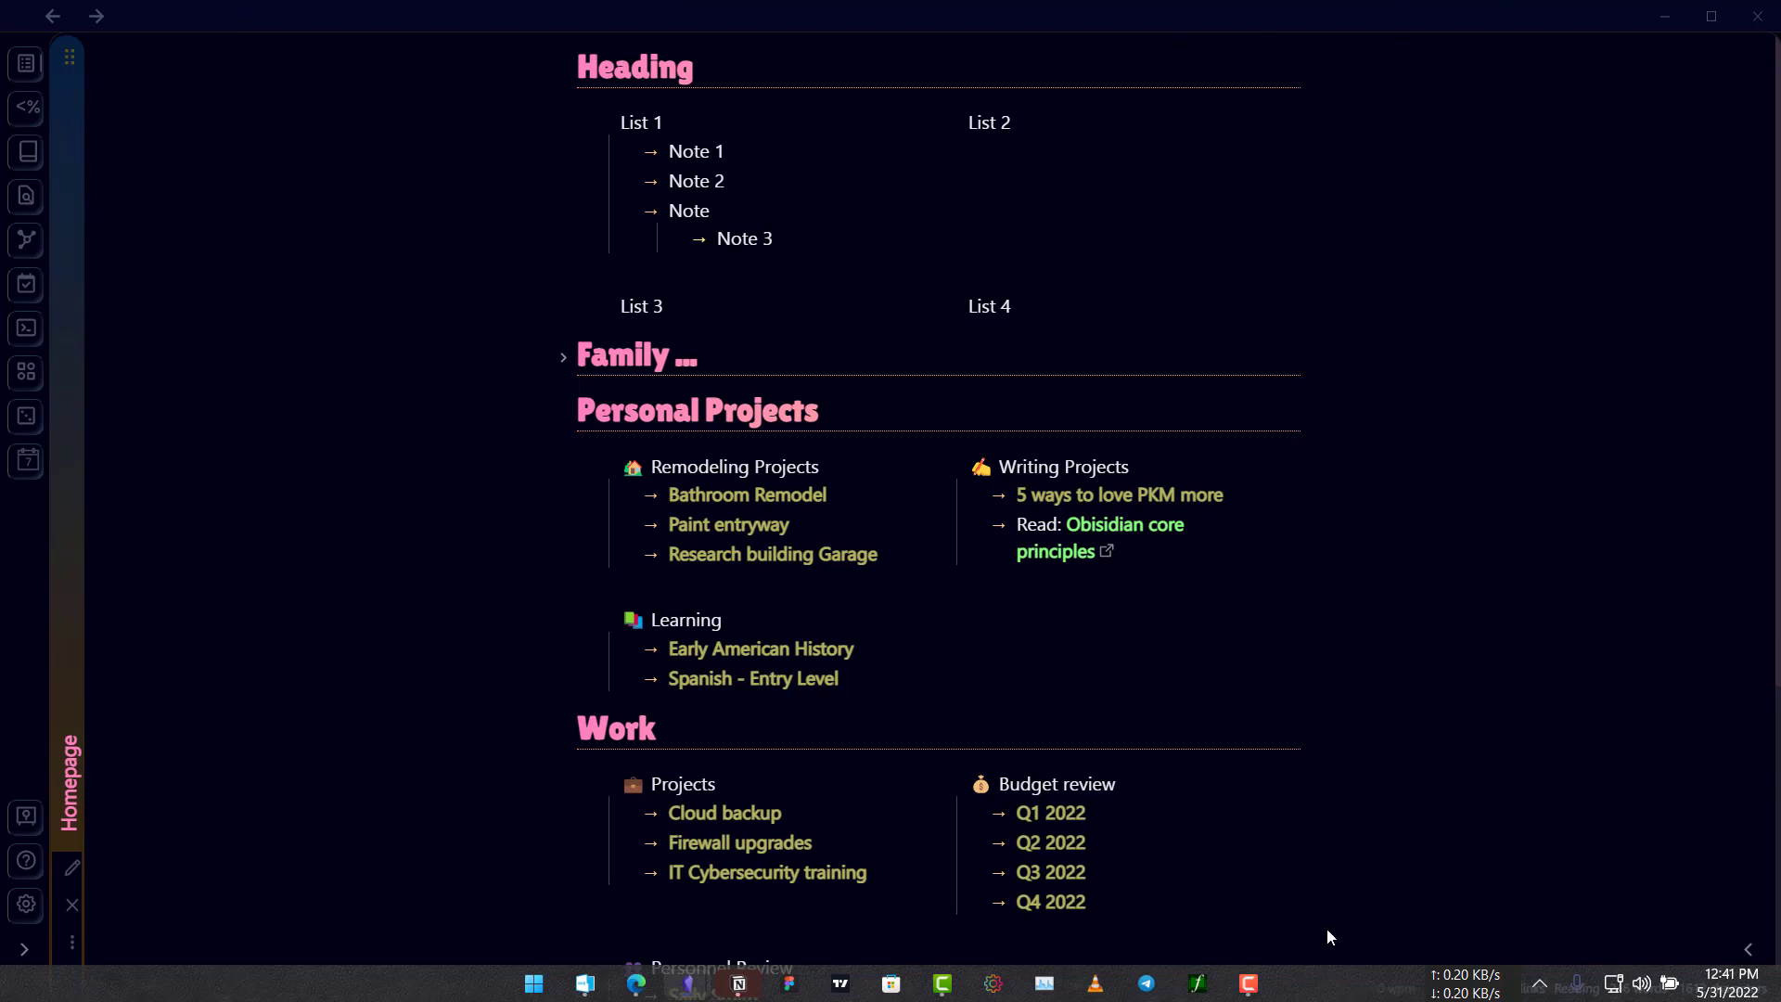
left_click(26, 902)
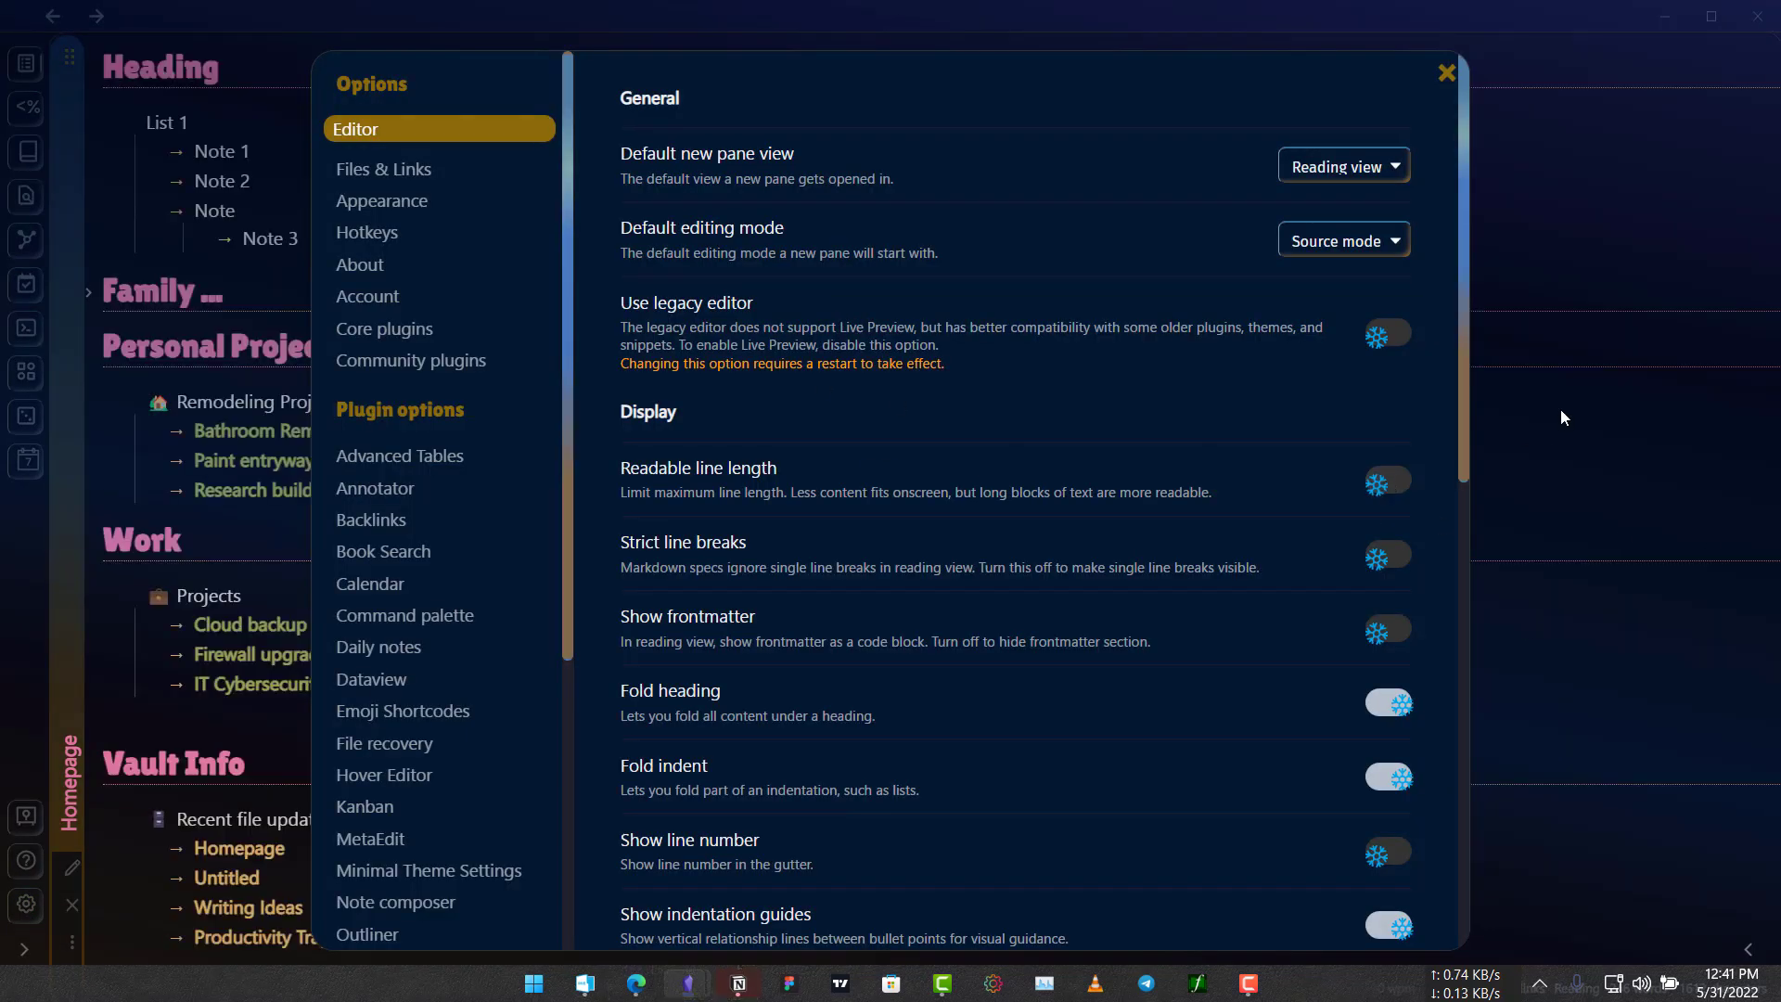
left_click(124, 291)
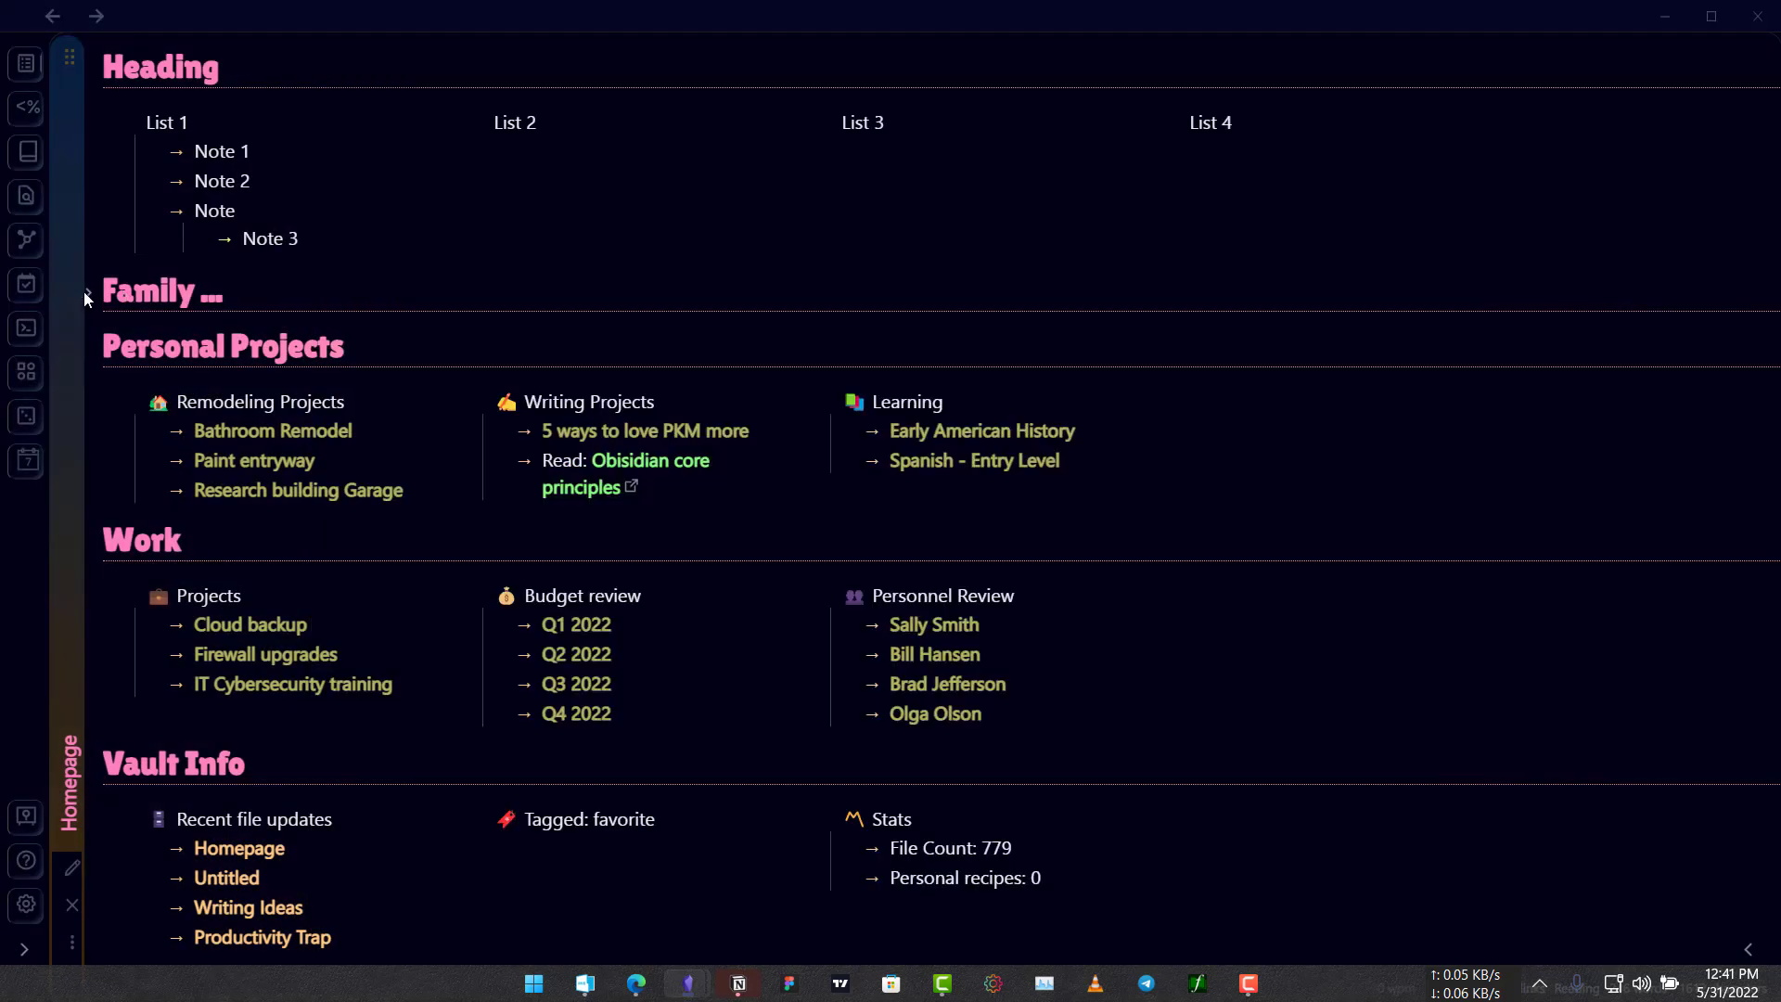
Unfold the Family section and Sunday Game list, then scroll through and preview the dashboard text.
left_click(88, 293)
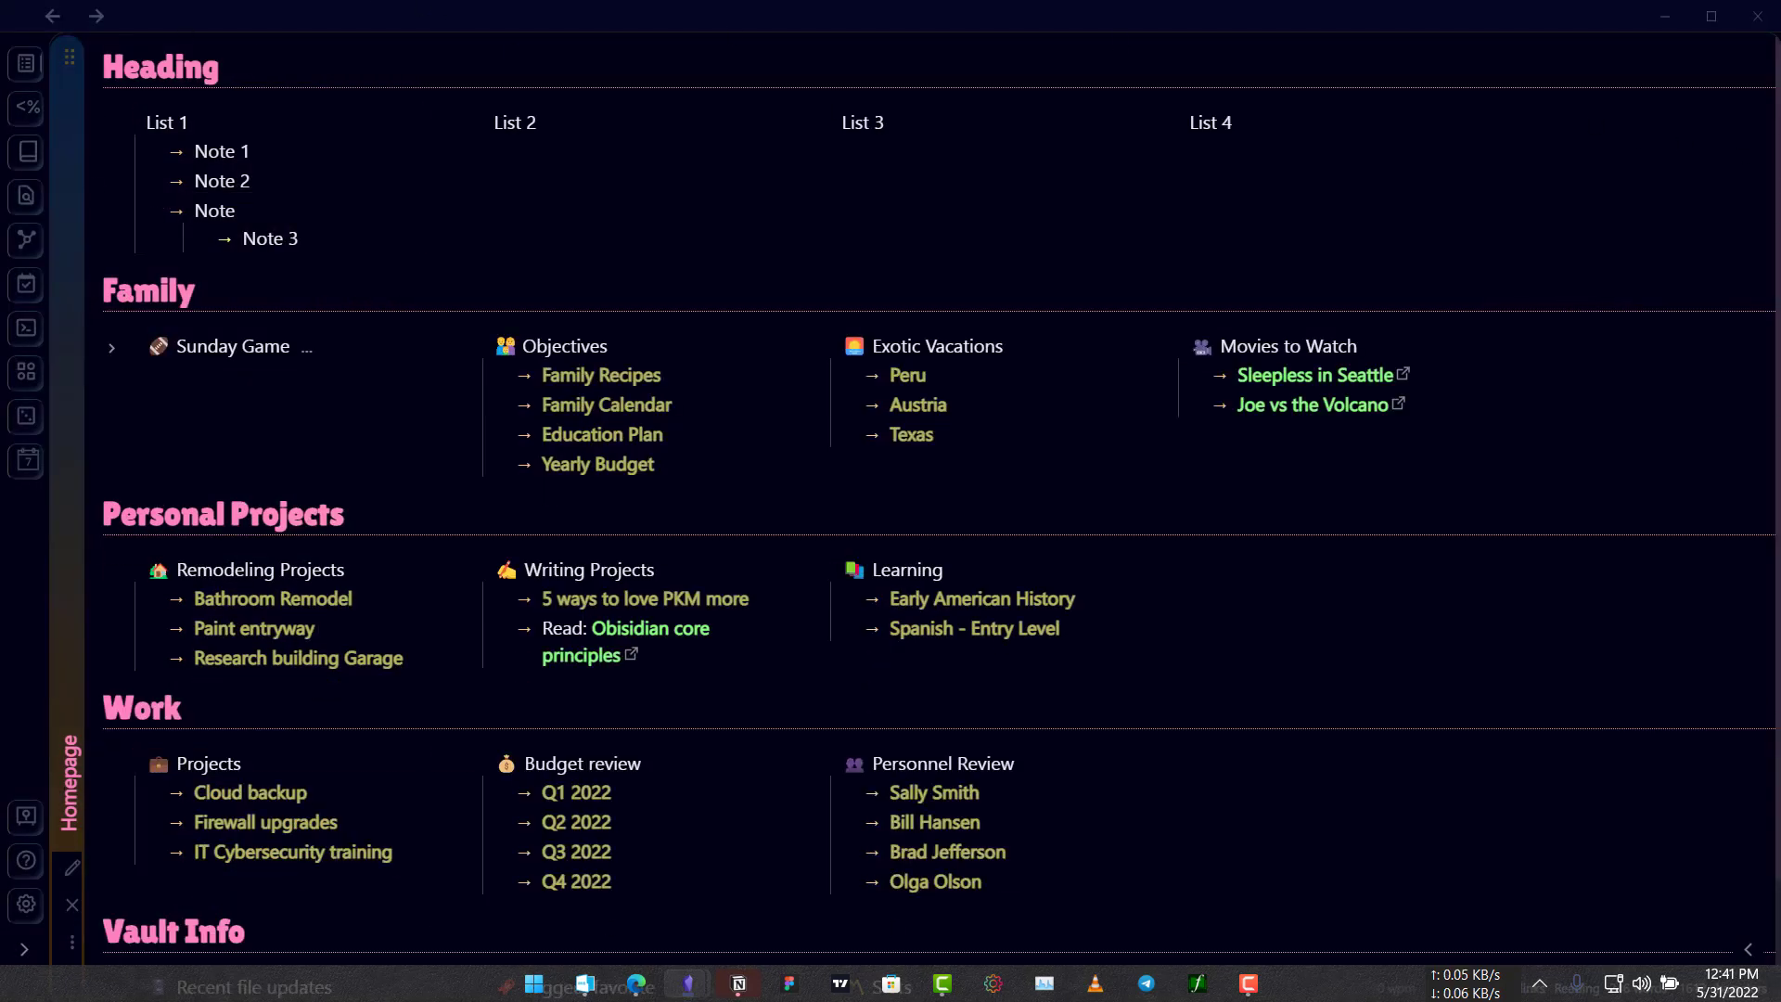
left_click(111, 346)
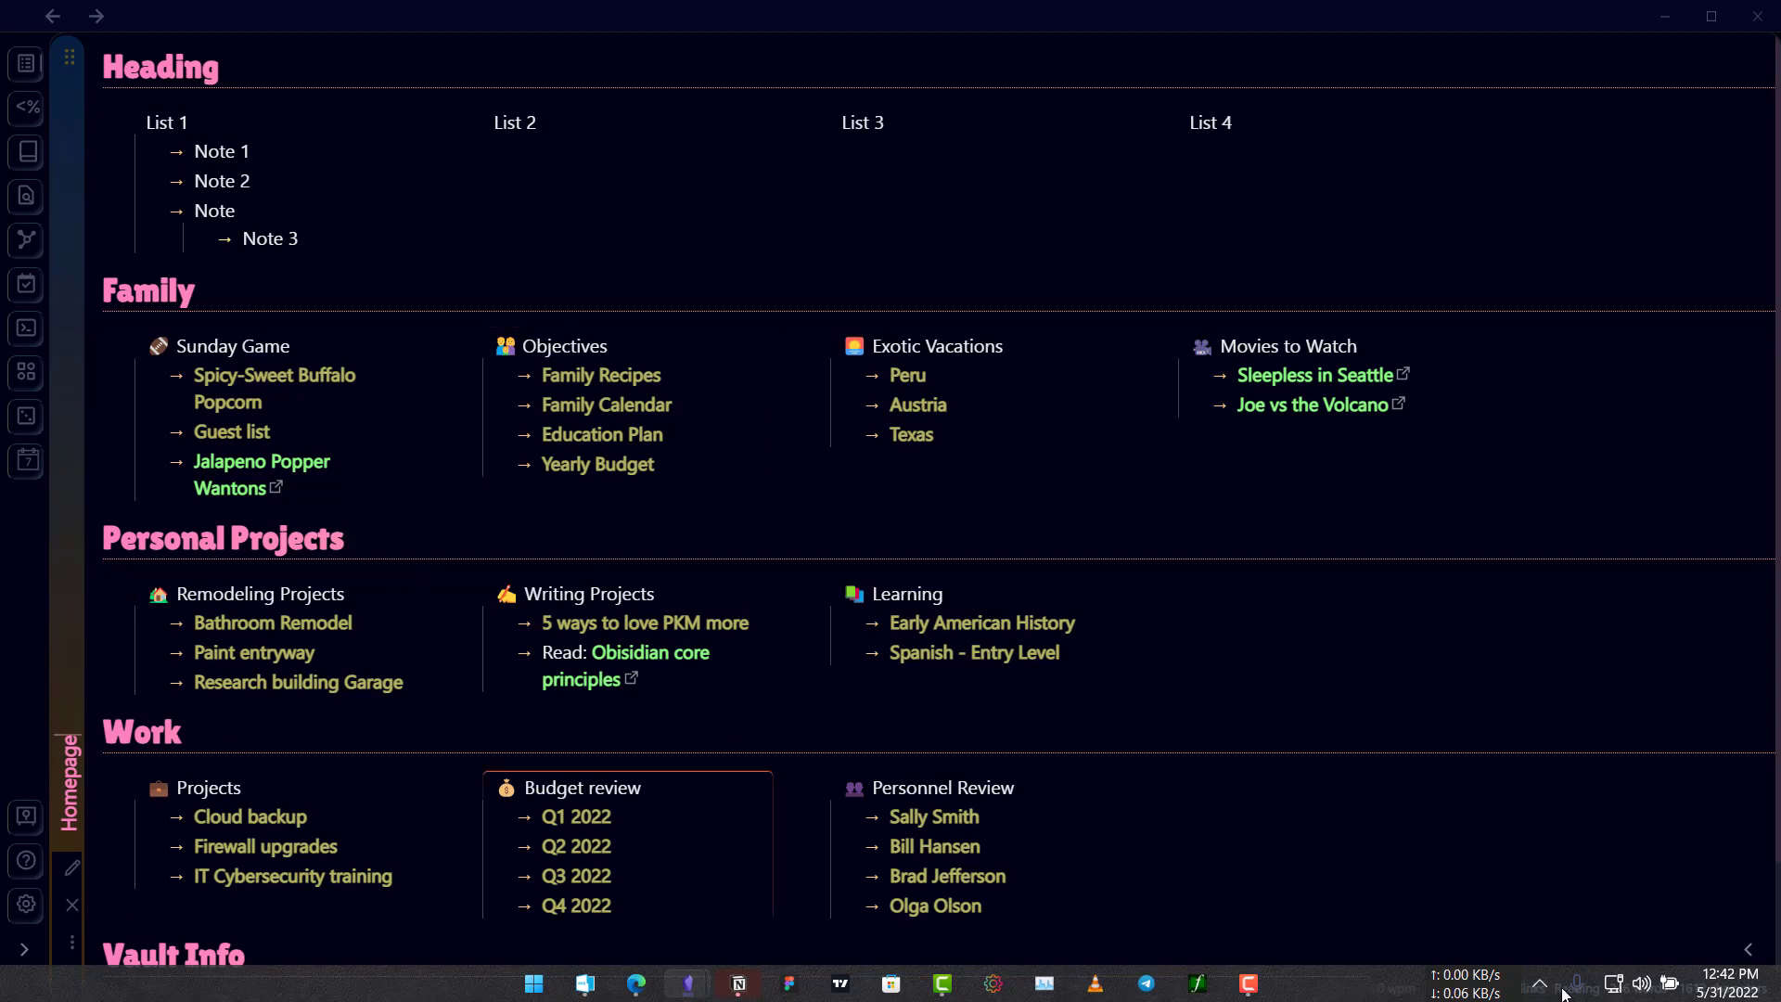
left_click_drag(1418, 740, 1418, 497)
scroll(727, 628, "down", 1)
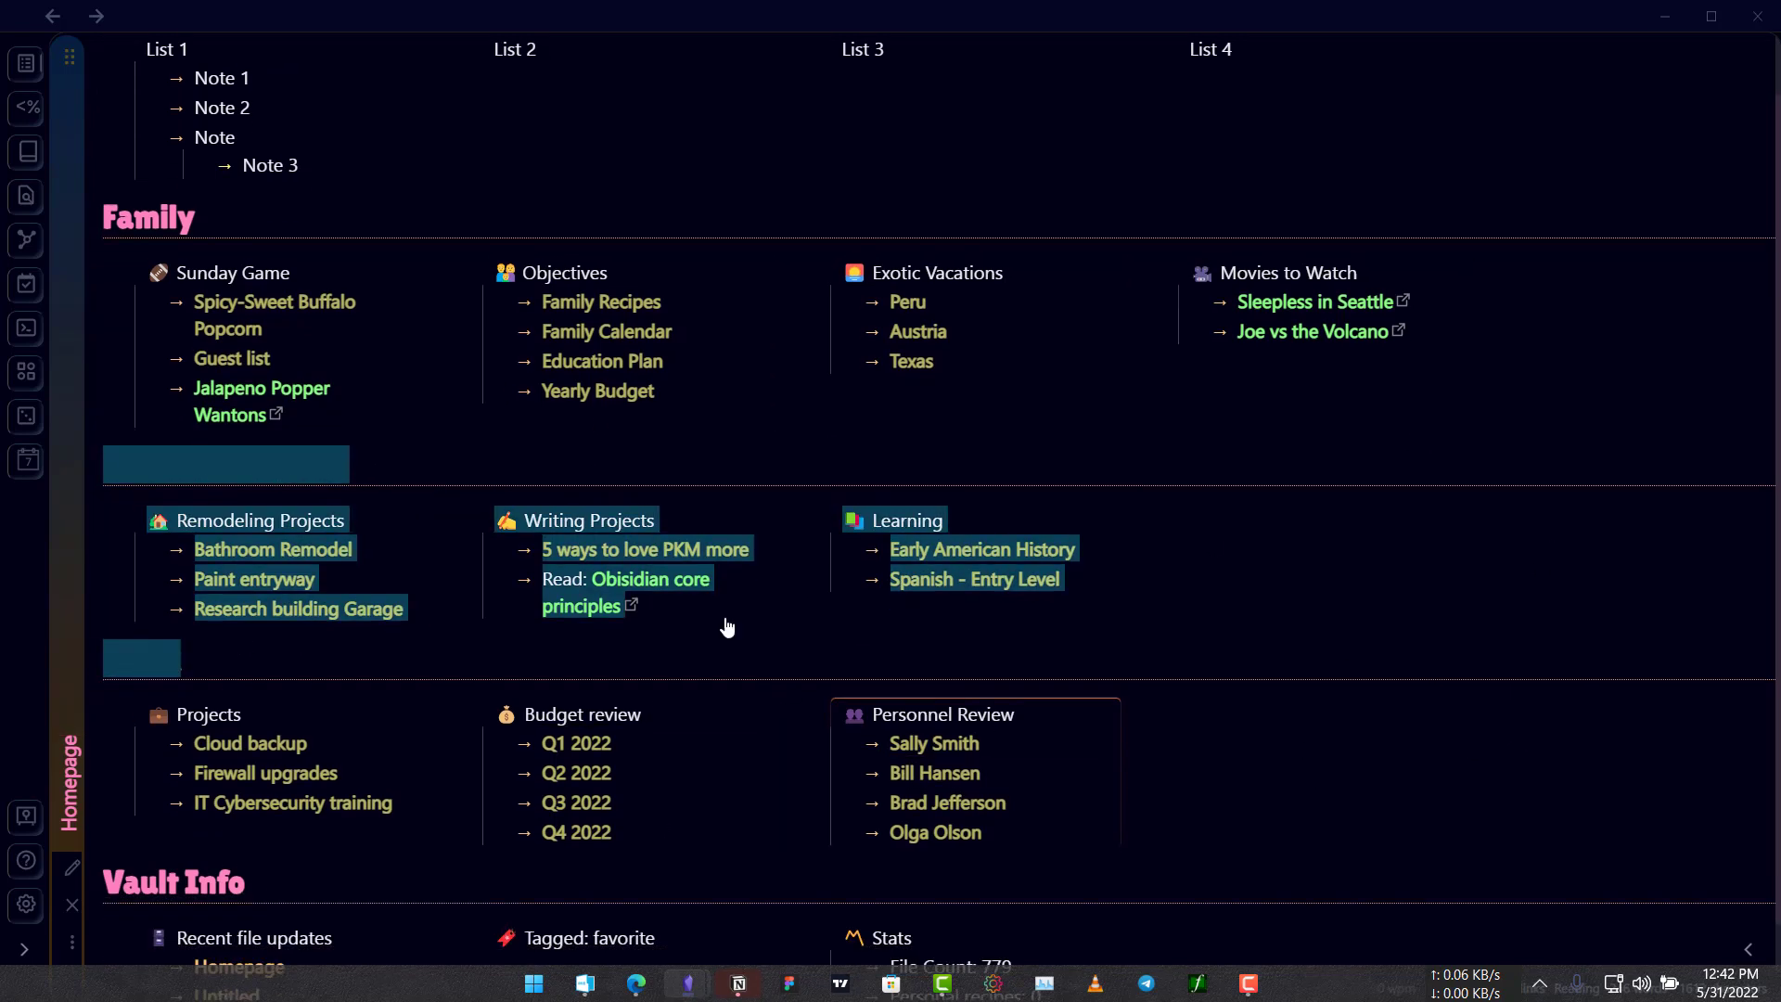
scroll(727, 628, "down", 1)
left_click_drag(1271, 781, 1245, 436)
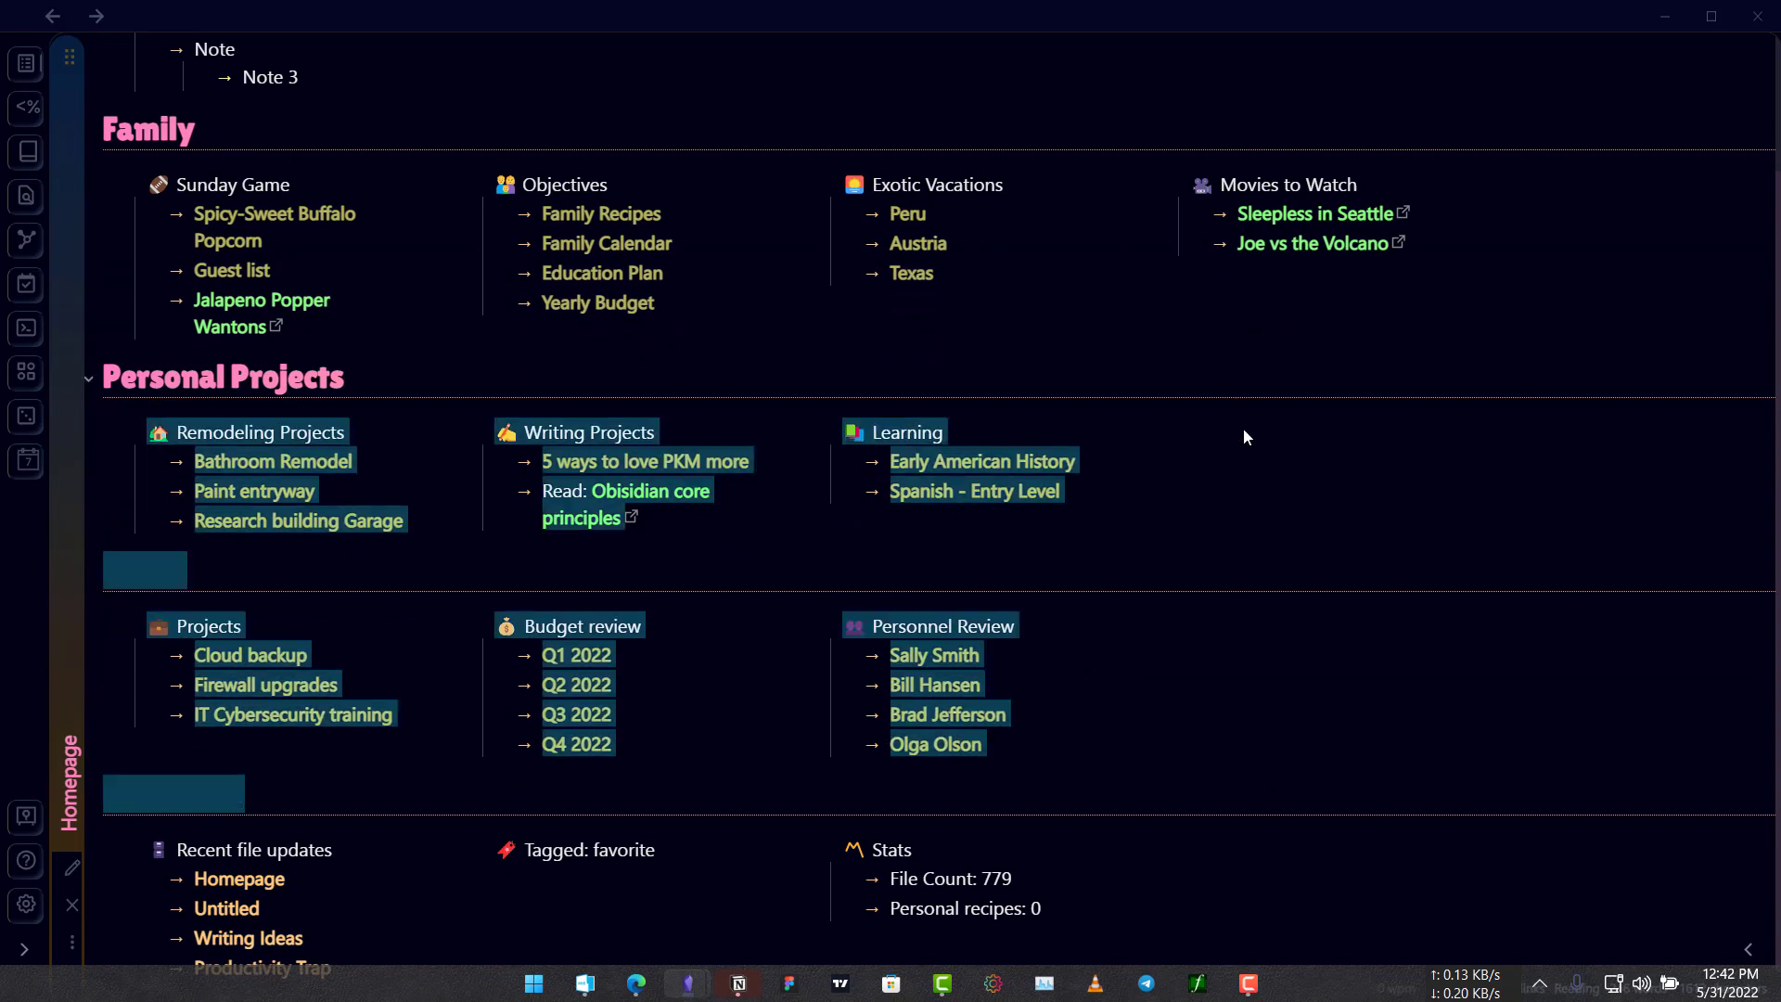
left_click(750, 797)
Install and enable the 'homepage' plugin from the Community plugins catalogue, then open its options.
left_click(33, 906)
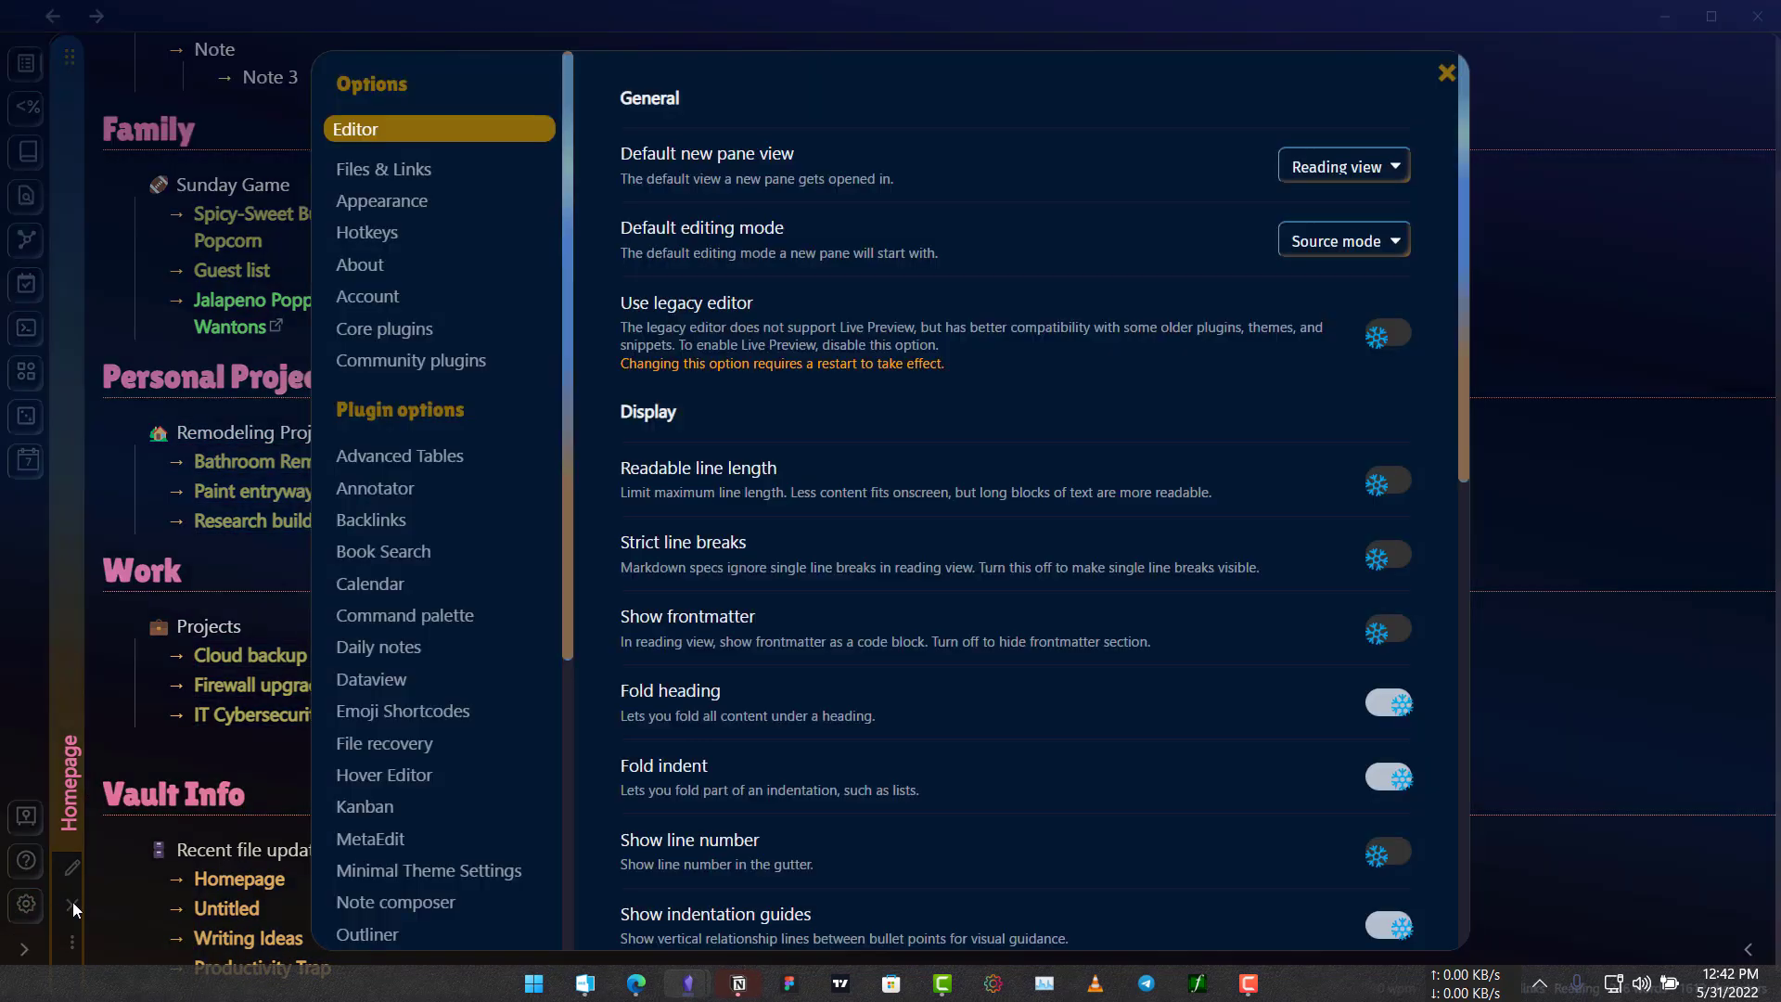
left_click(480, 358)
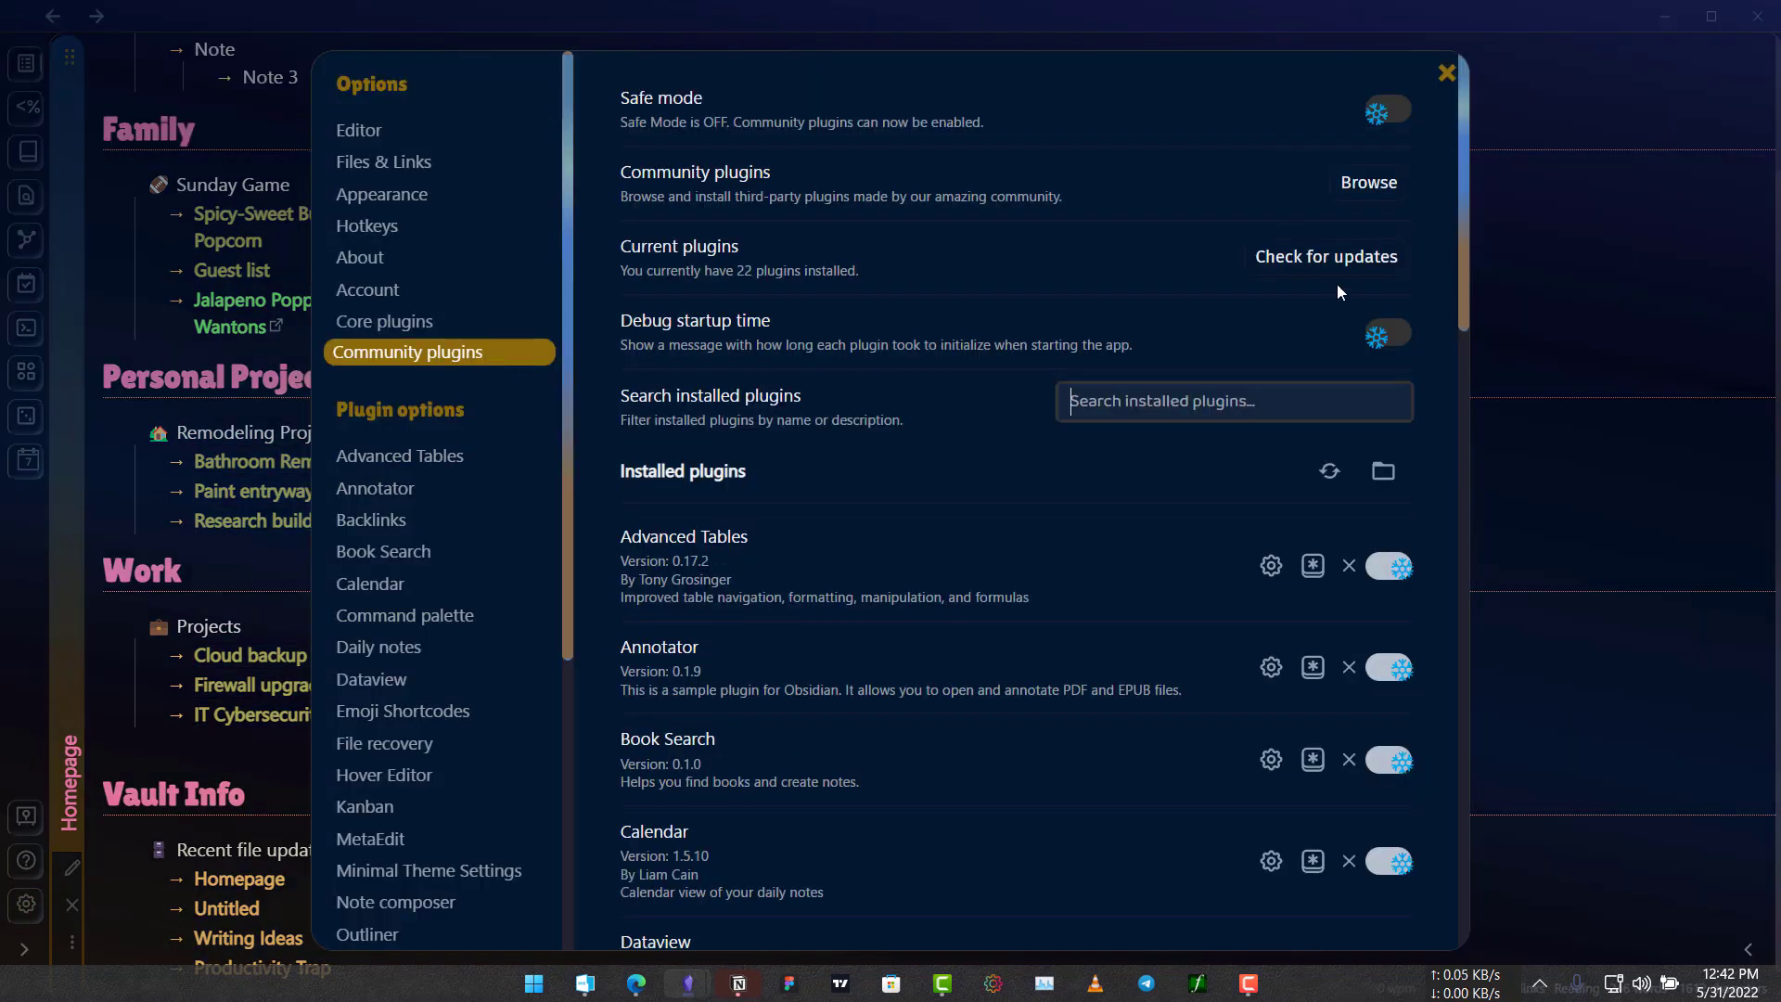
left_click(1369, 185)
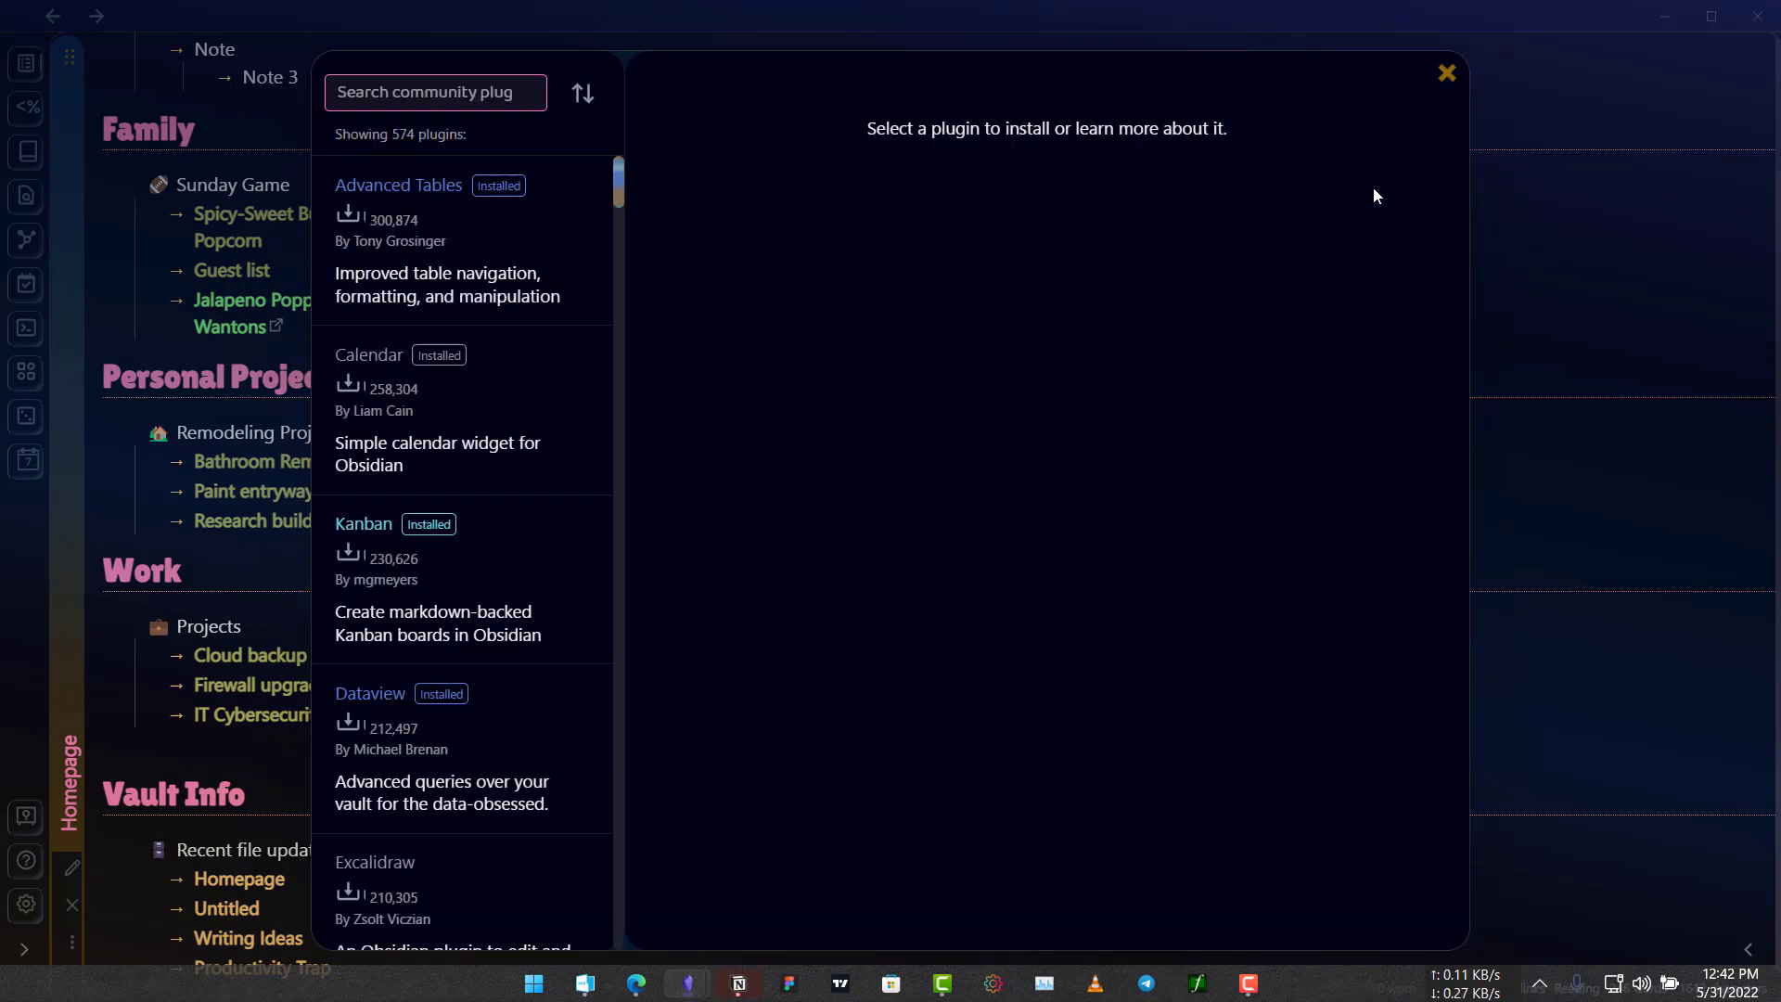
type("homepage")
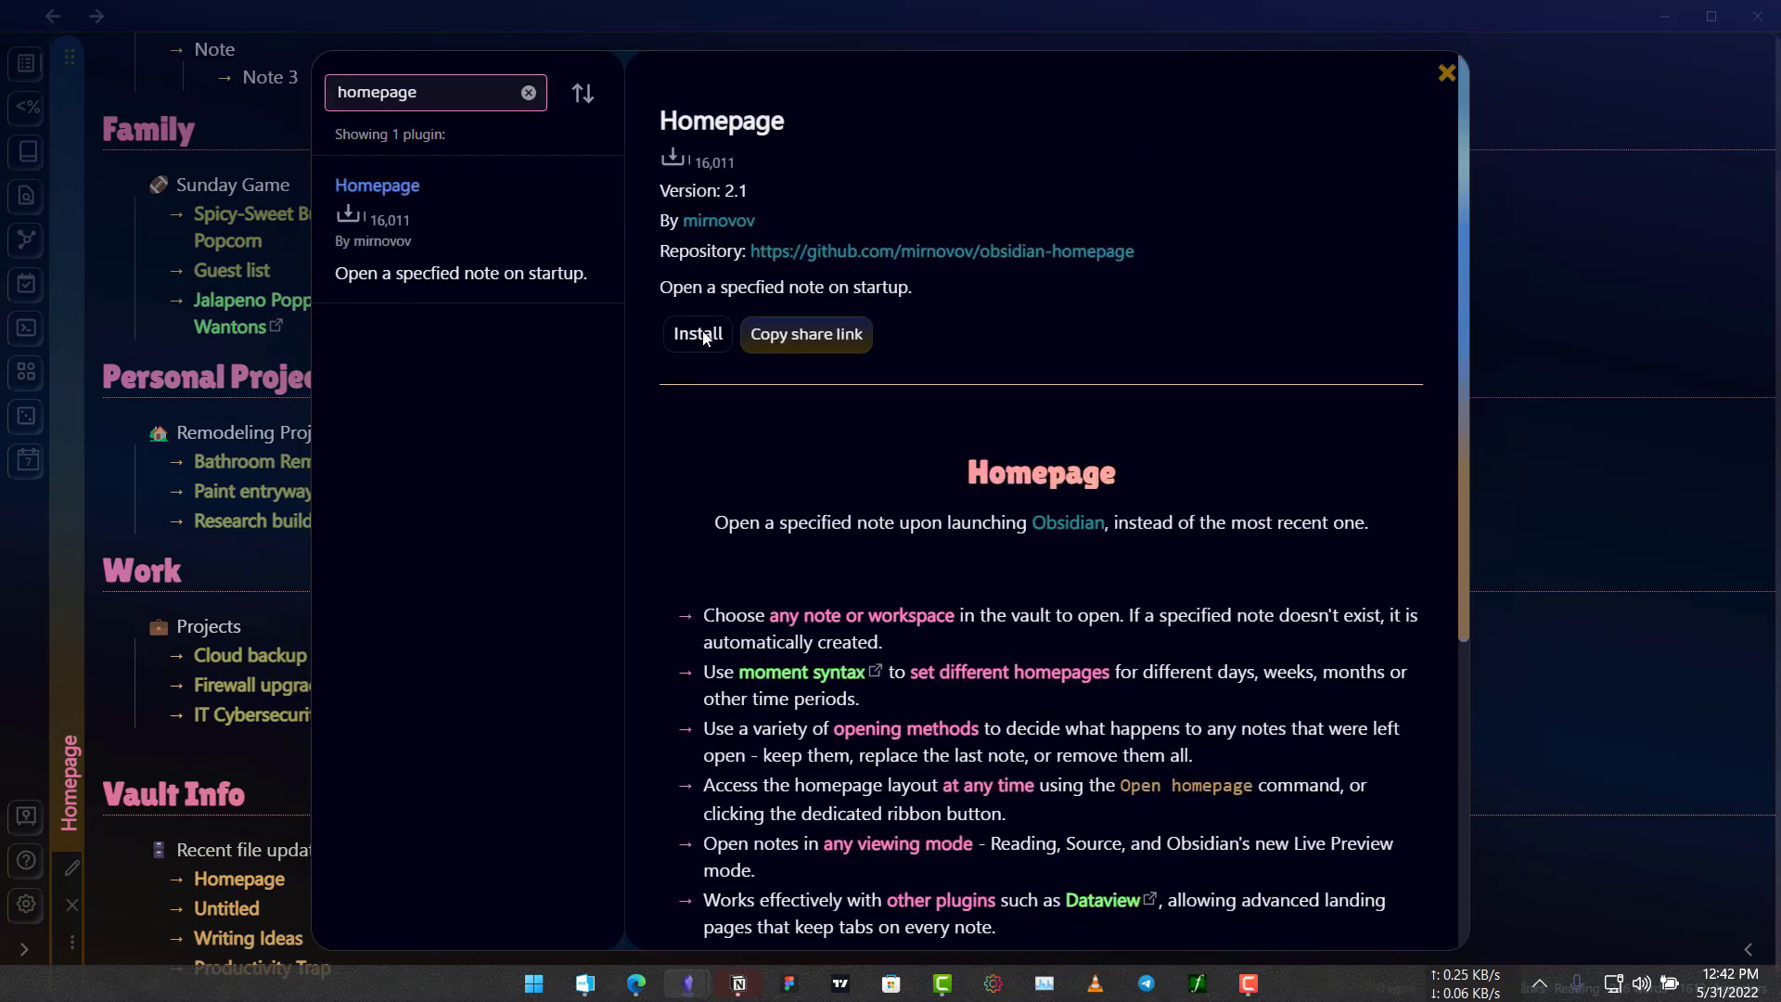
left_click(697, 334)
left_click(697, 336)
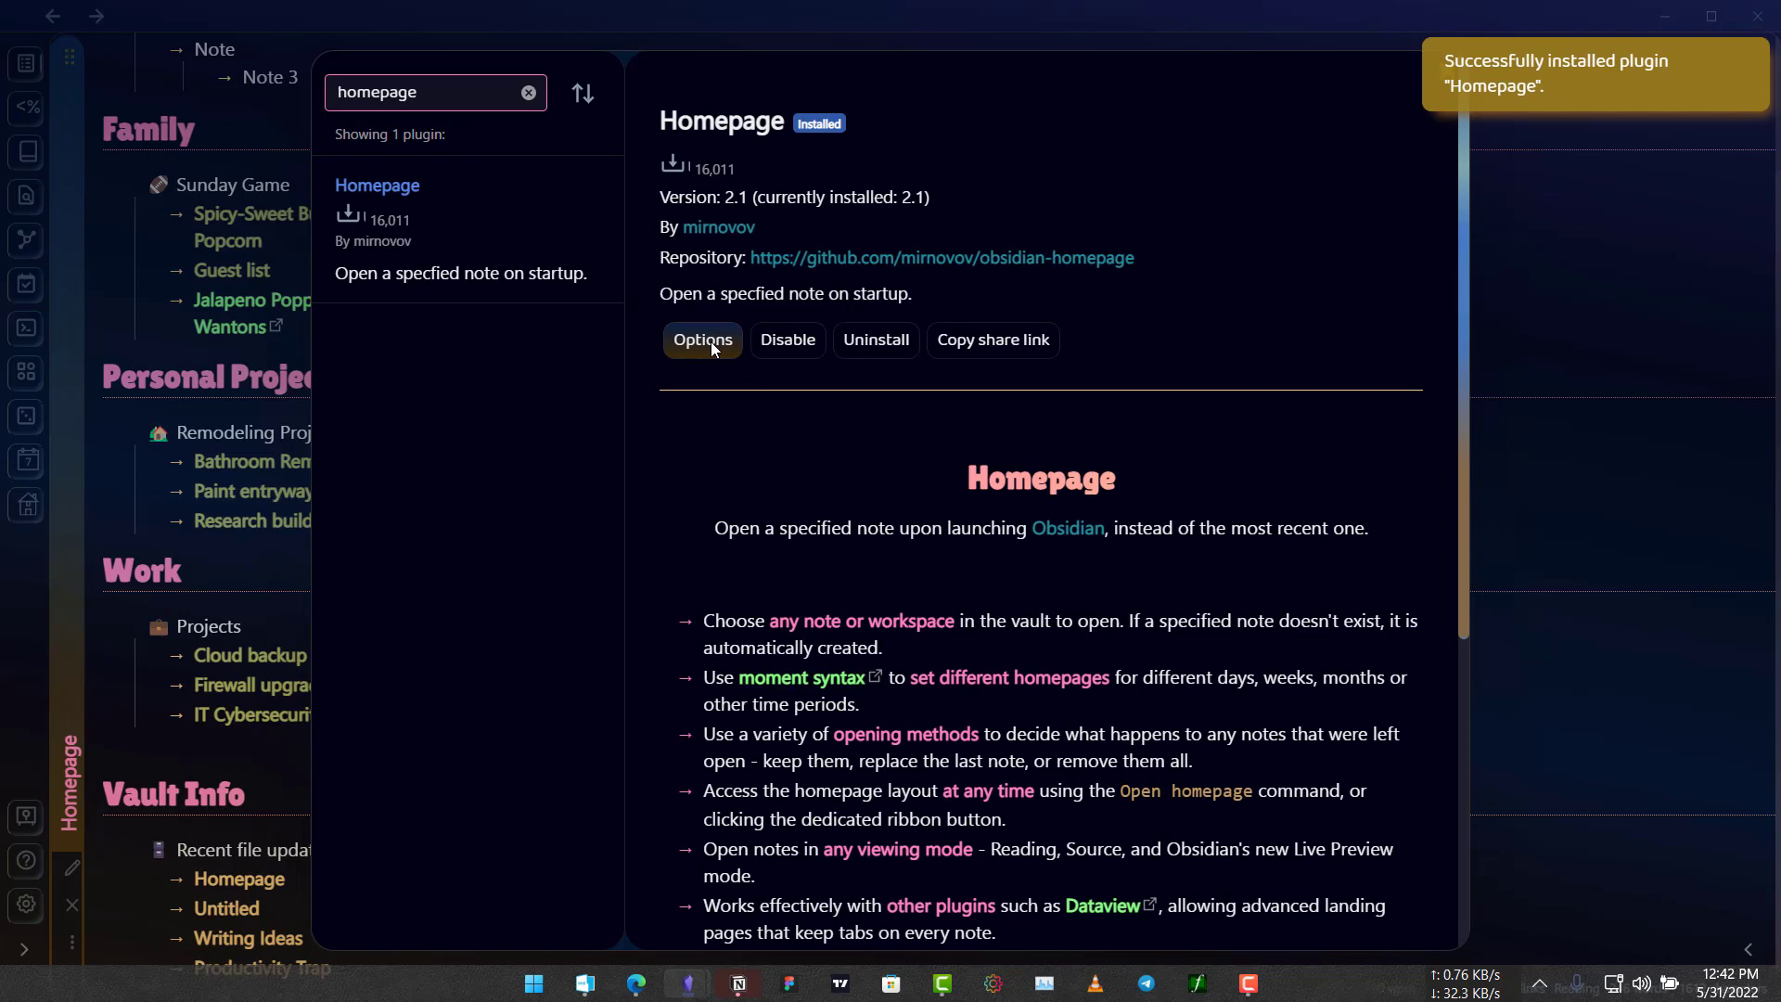
left_click(690, 337)
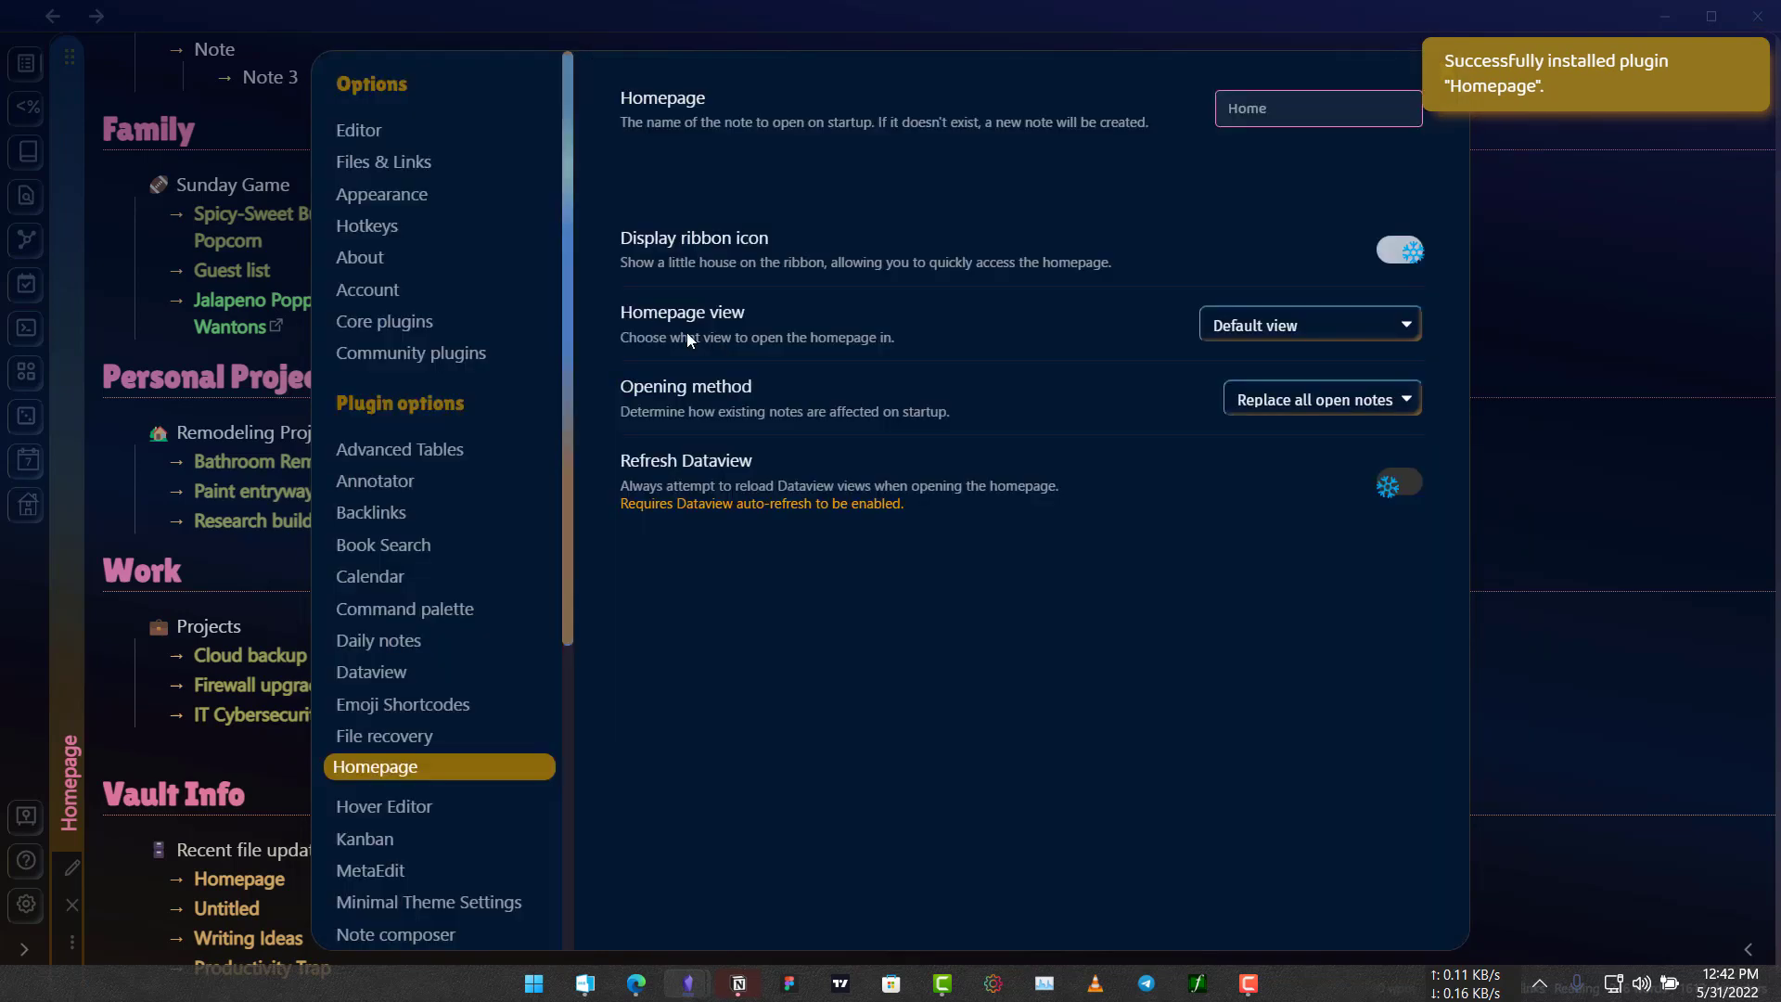
Choose the Homepage note as the startup note and open it in Reading view.
left_click(1399, 117)
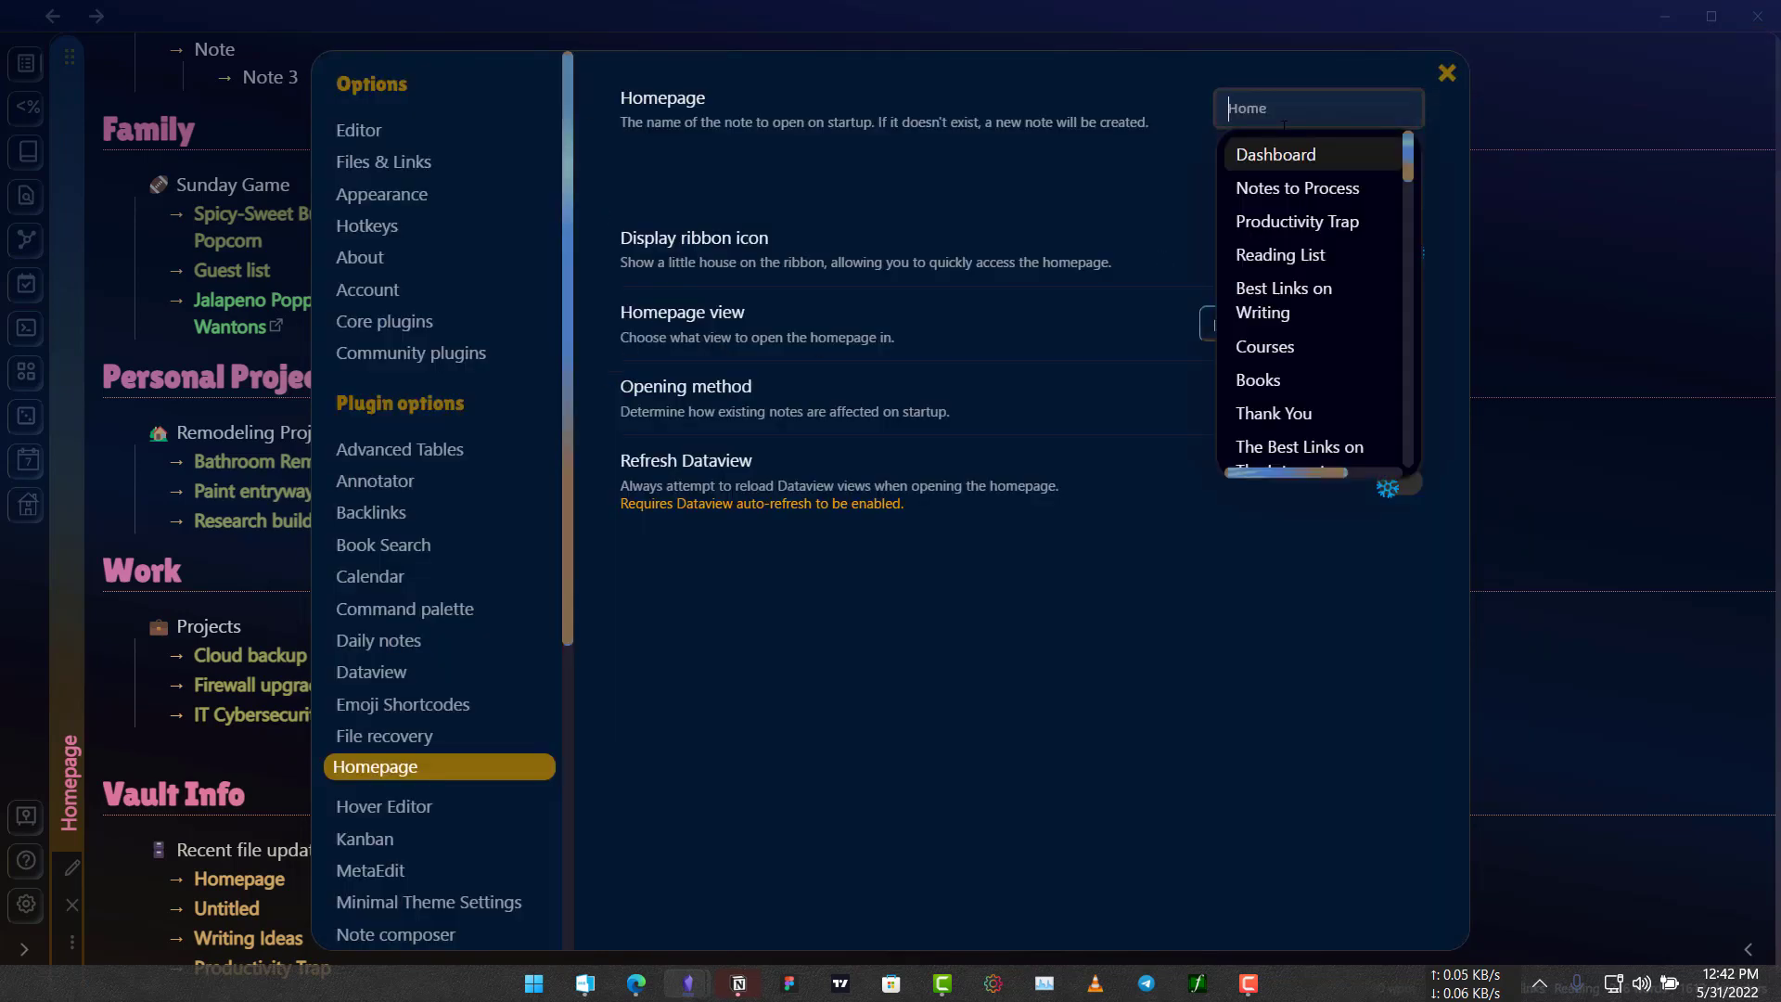
type("Homepage")
left_click(1252, 153)
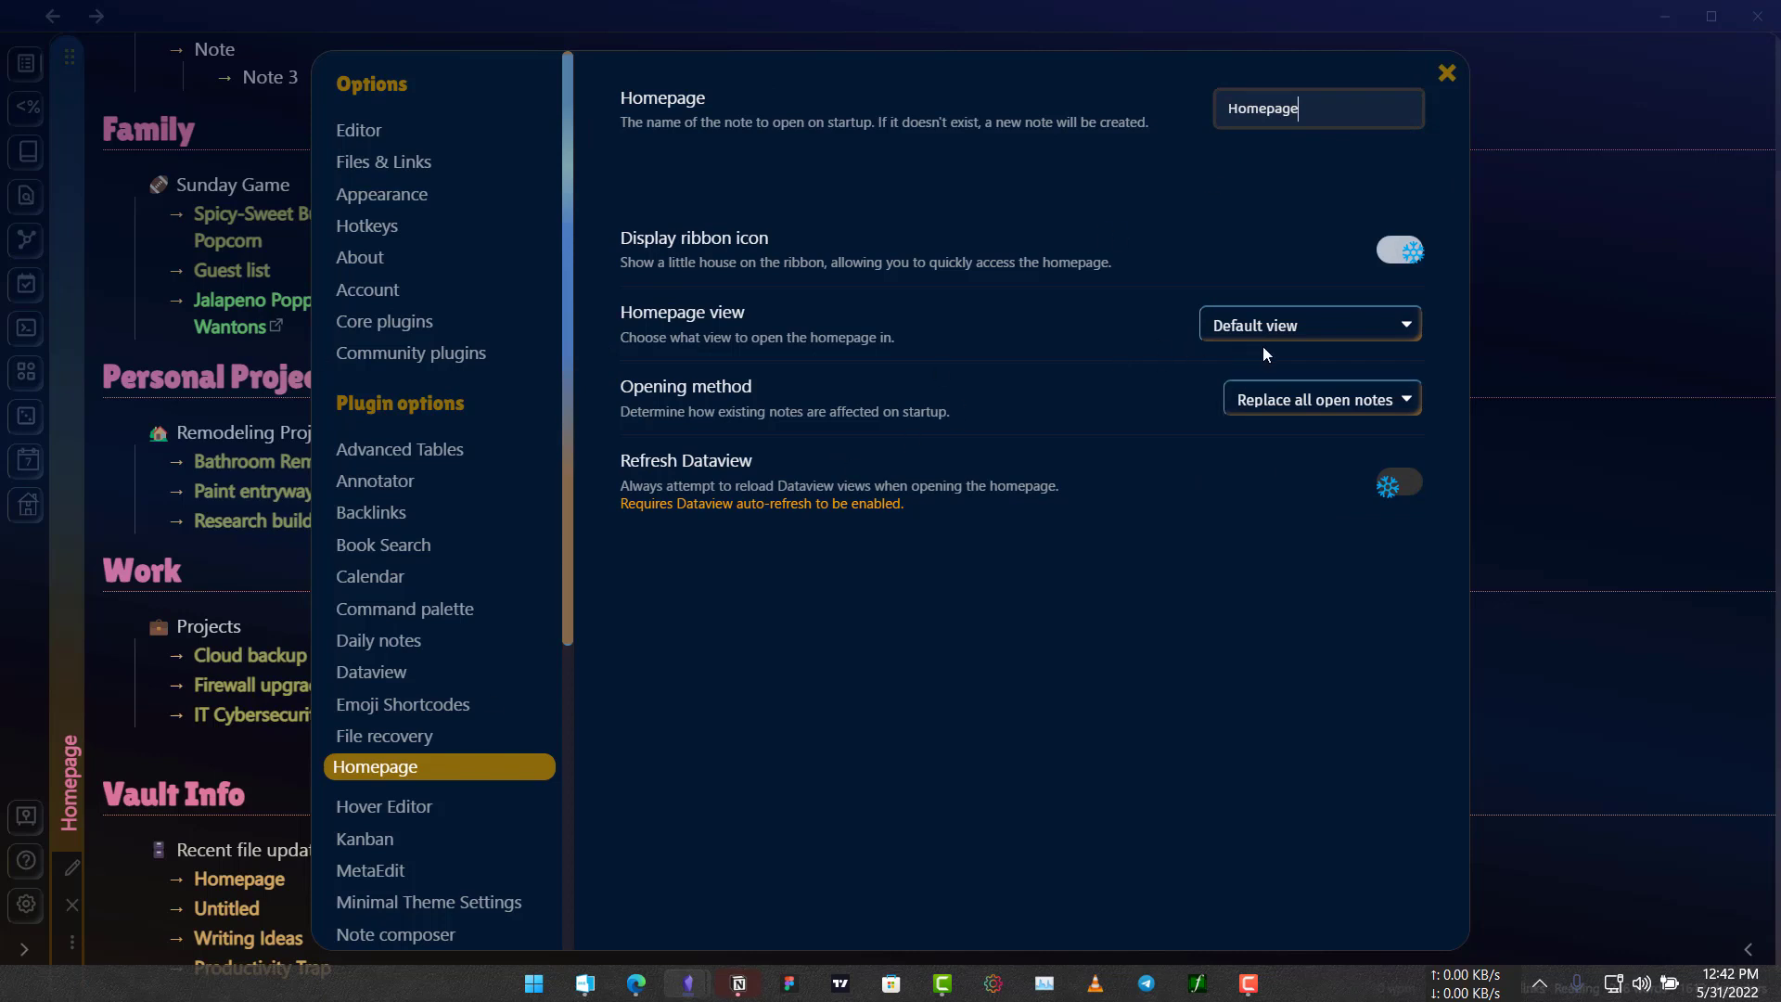
left_click(1273, 325)
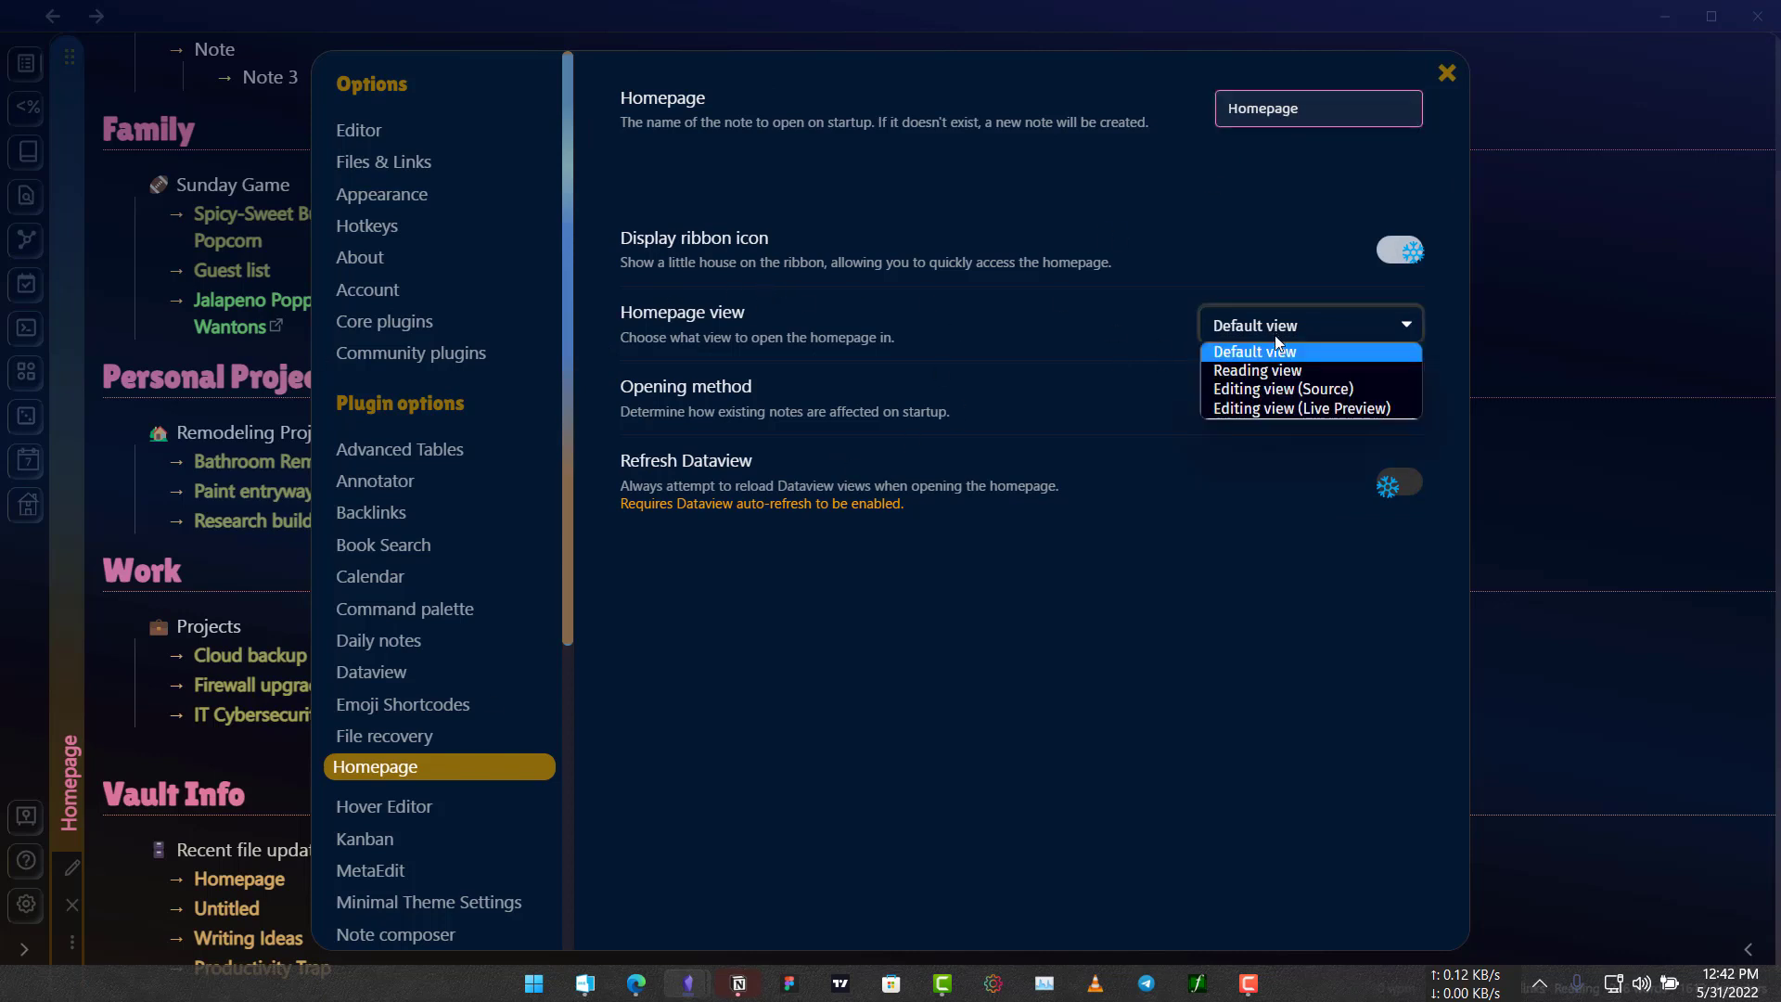
left_click(1294, 370)
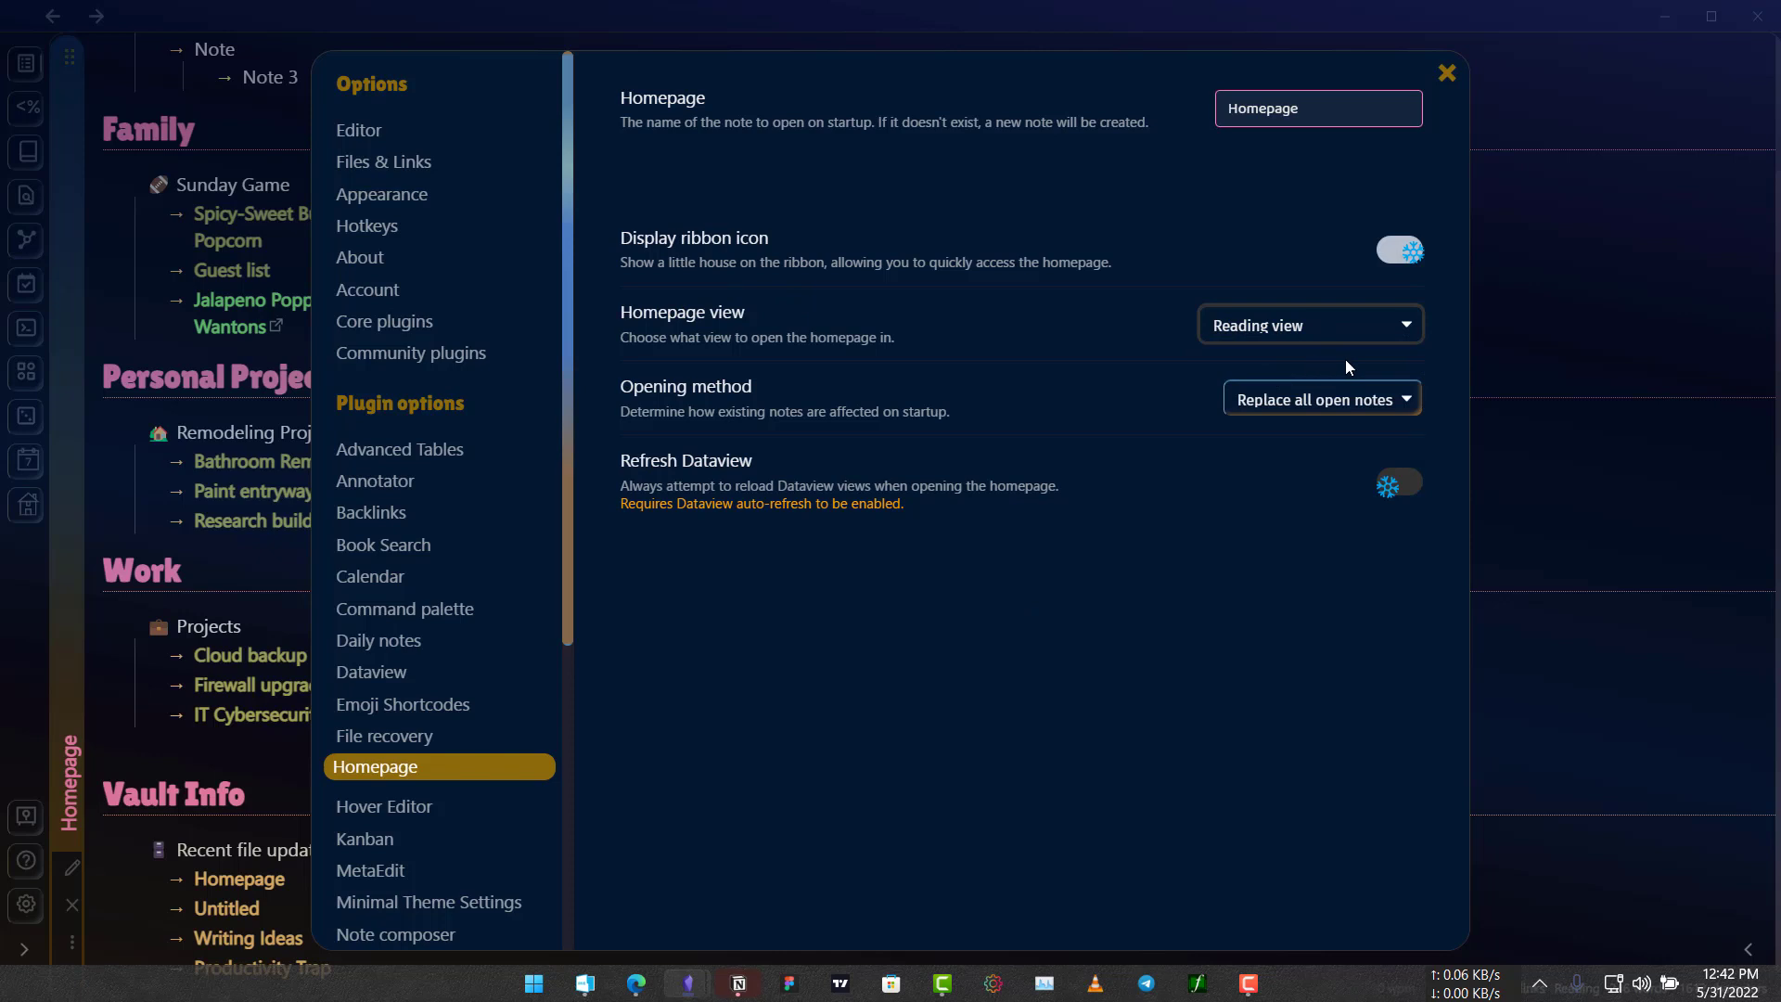
Keep the opening method as Replace all open notes and turn on Refresh Dataview.
left_click(1382, 399)
left_click(1327, 426)
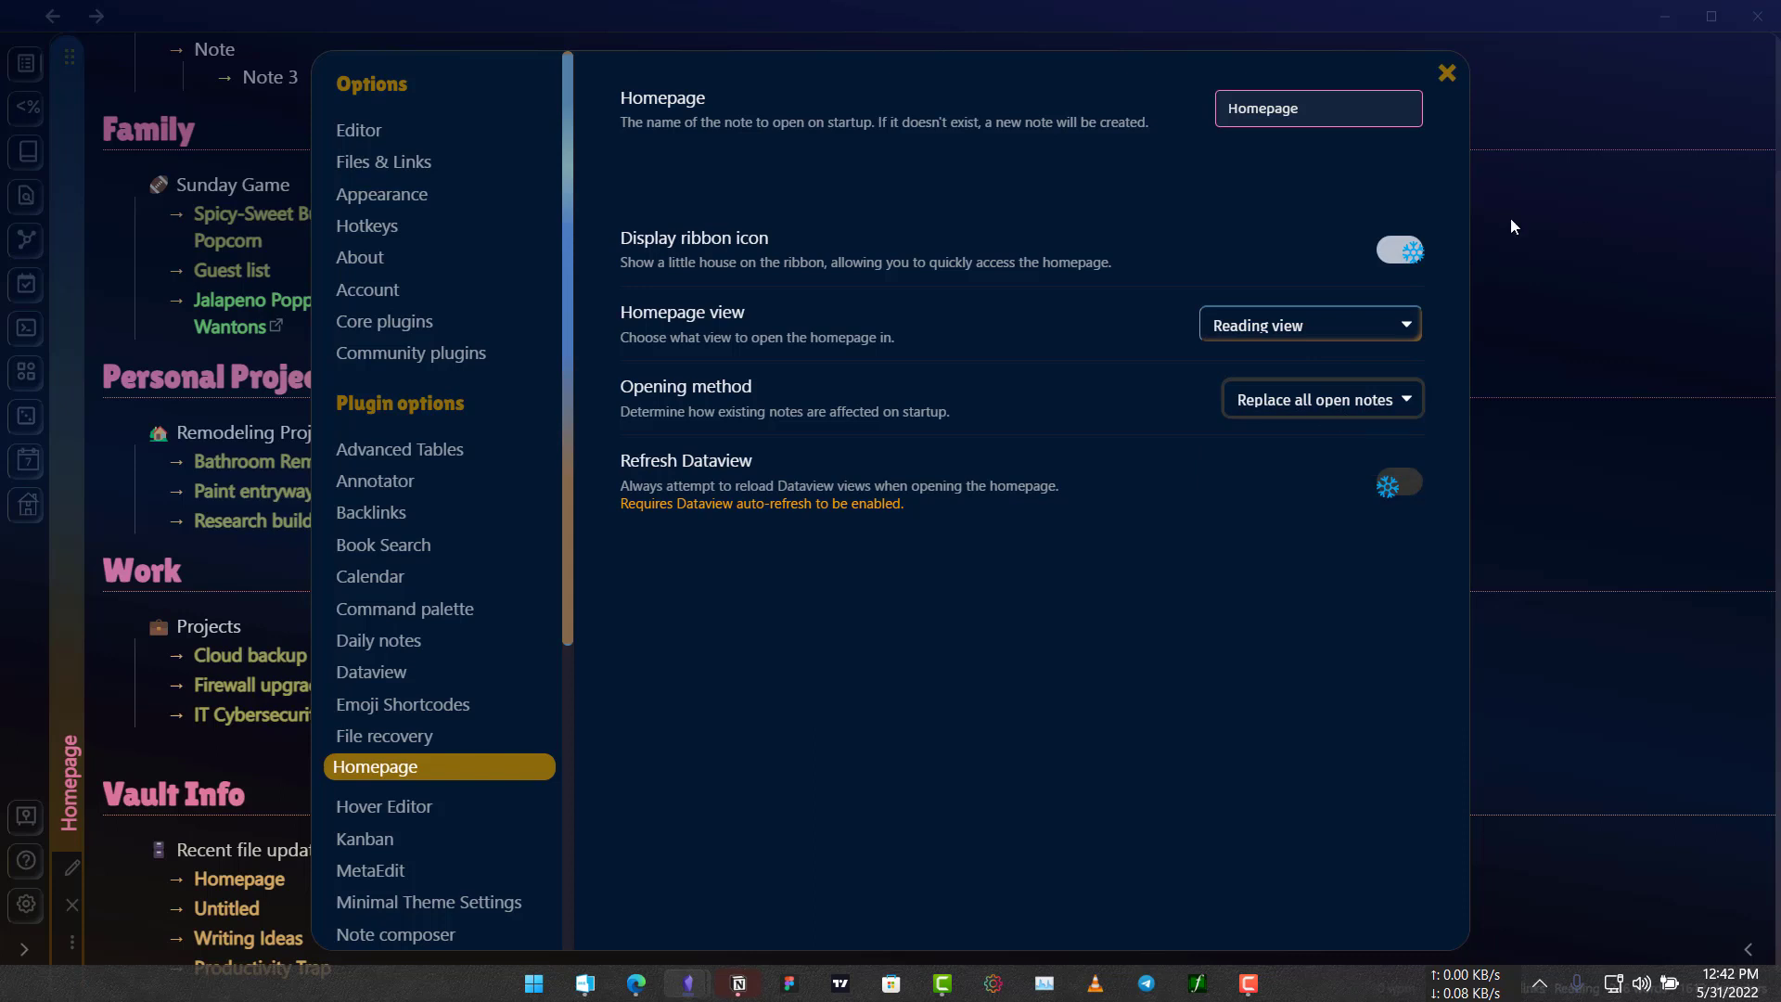
left_click(1354, 399)
left_click(1311, 331)
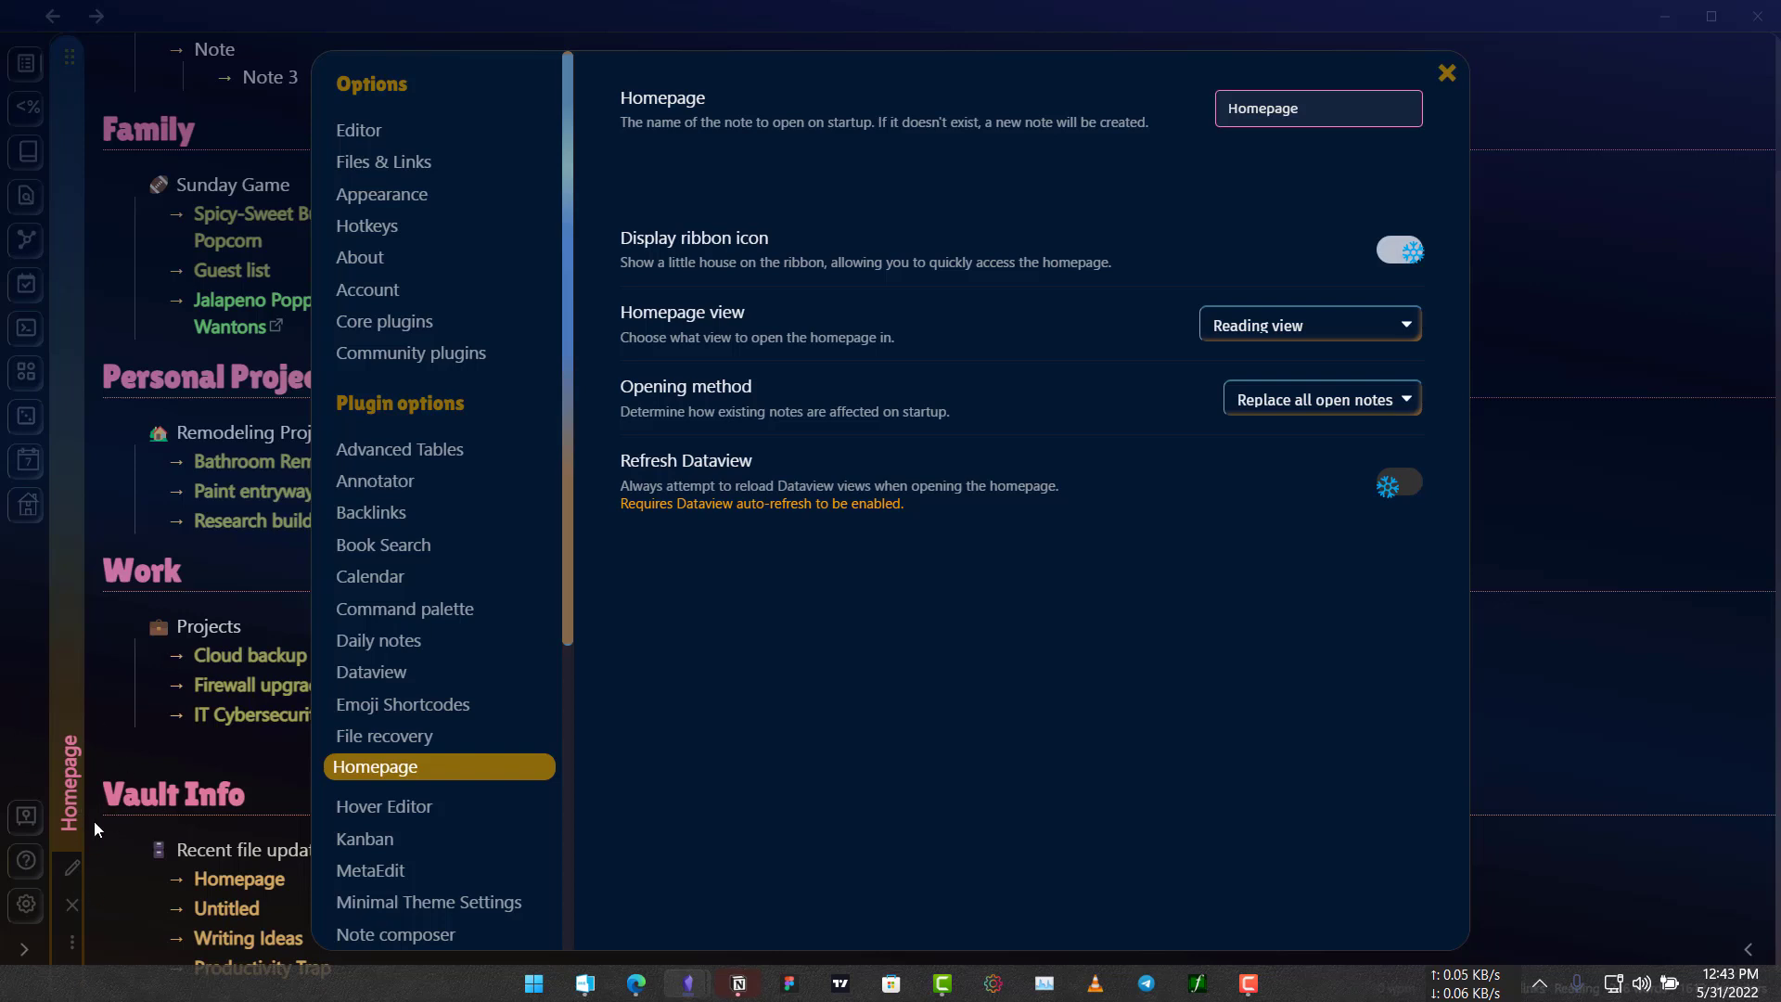
left_click(1402, 484)
Review the Homepage note's markdown and recent-file-updates Dataview query, then return to the rendered dashboard.
left_click(1453, 67)
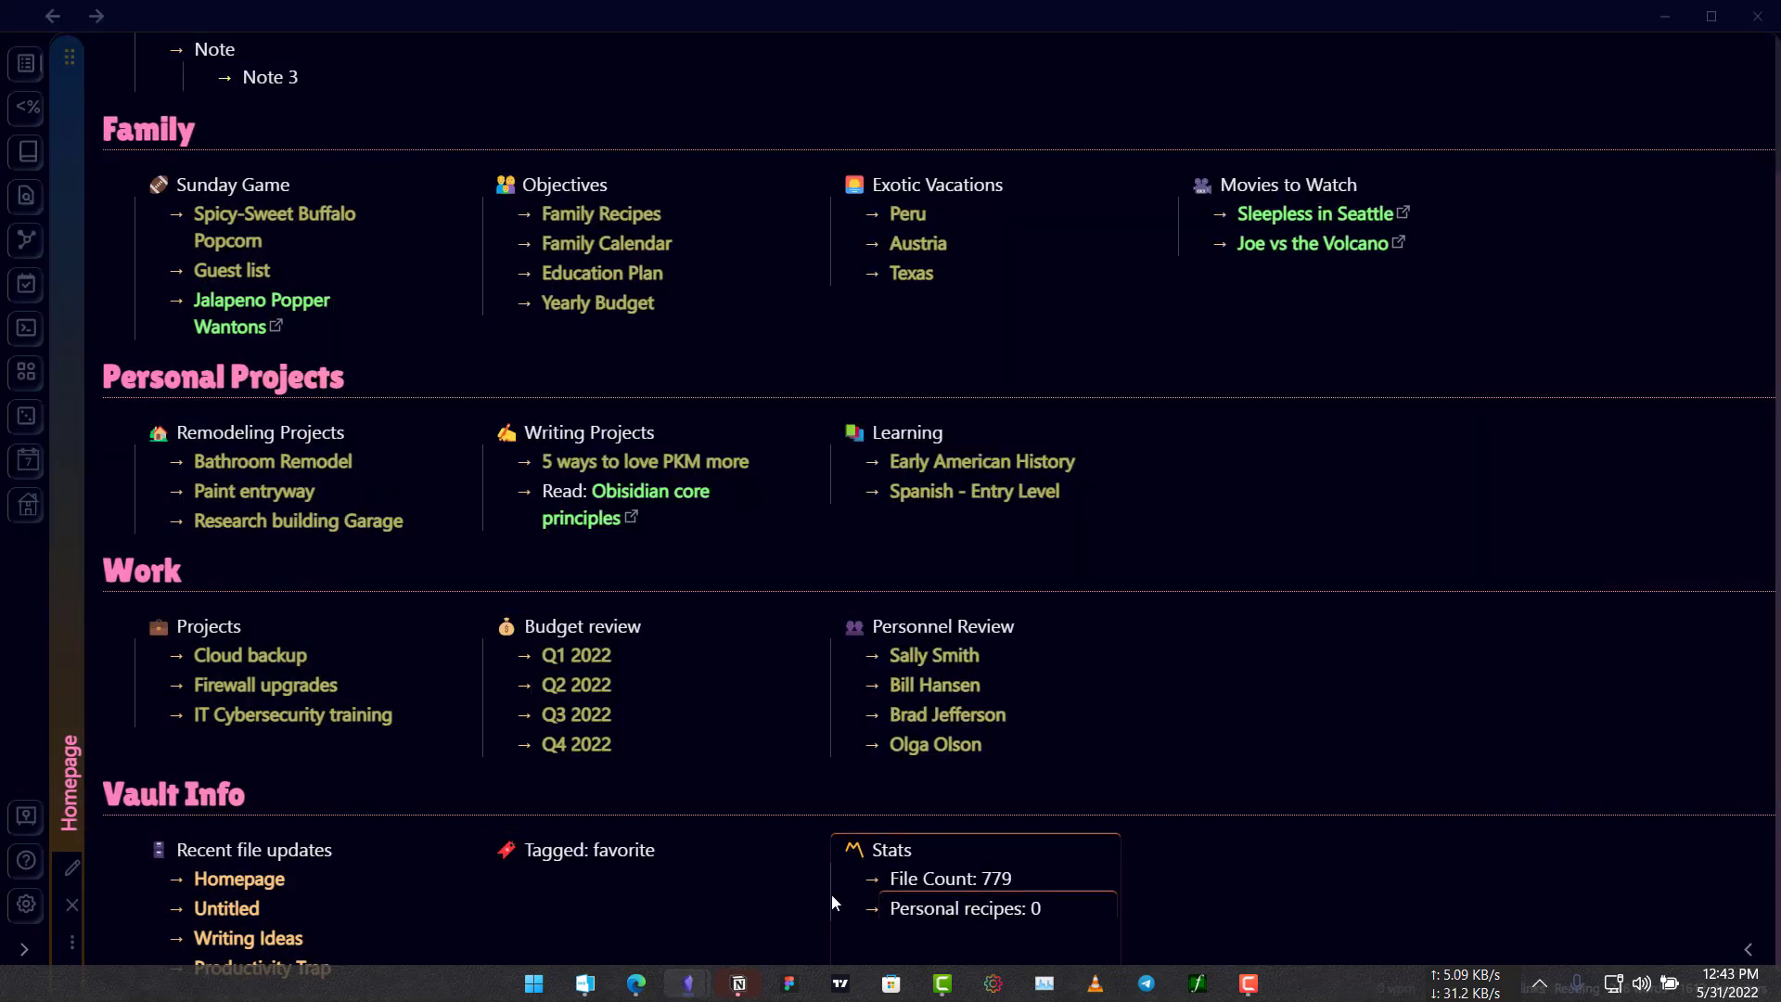
key("ctrl+e")
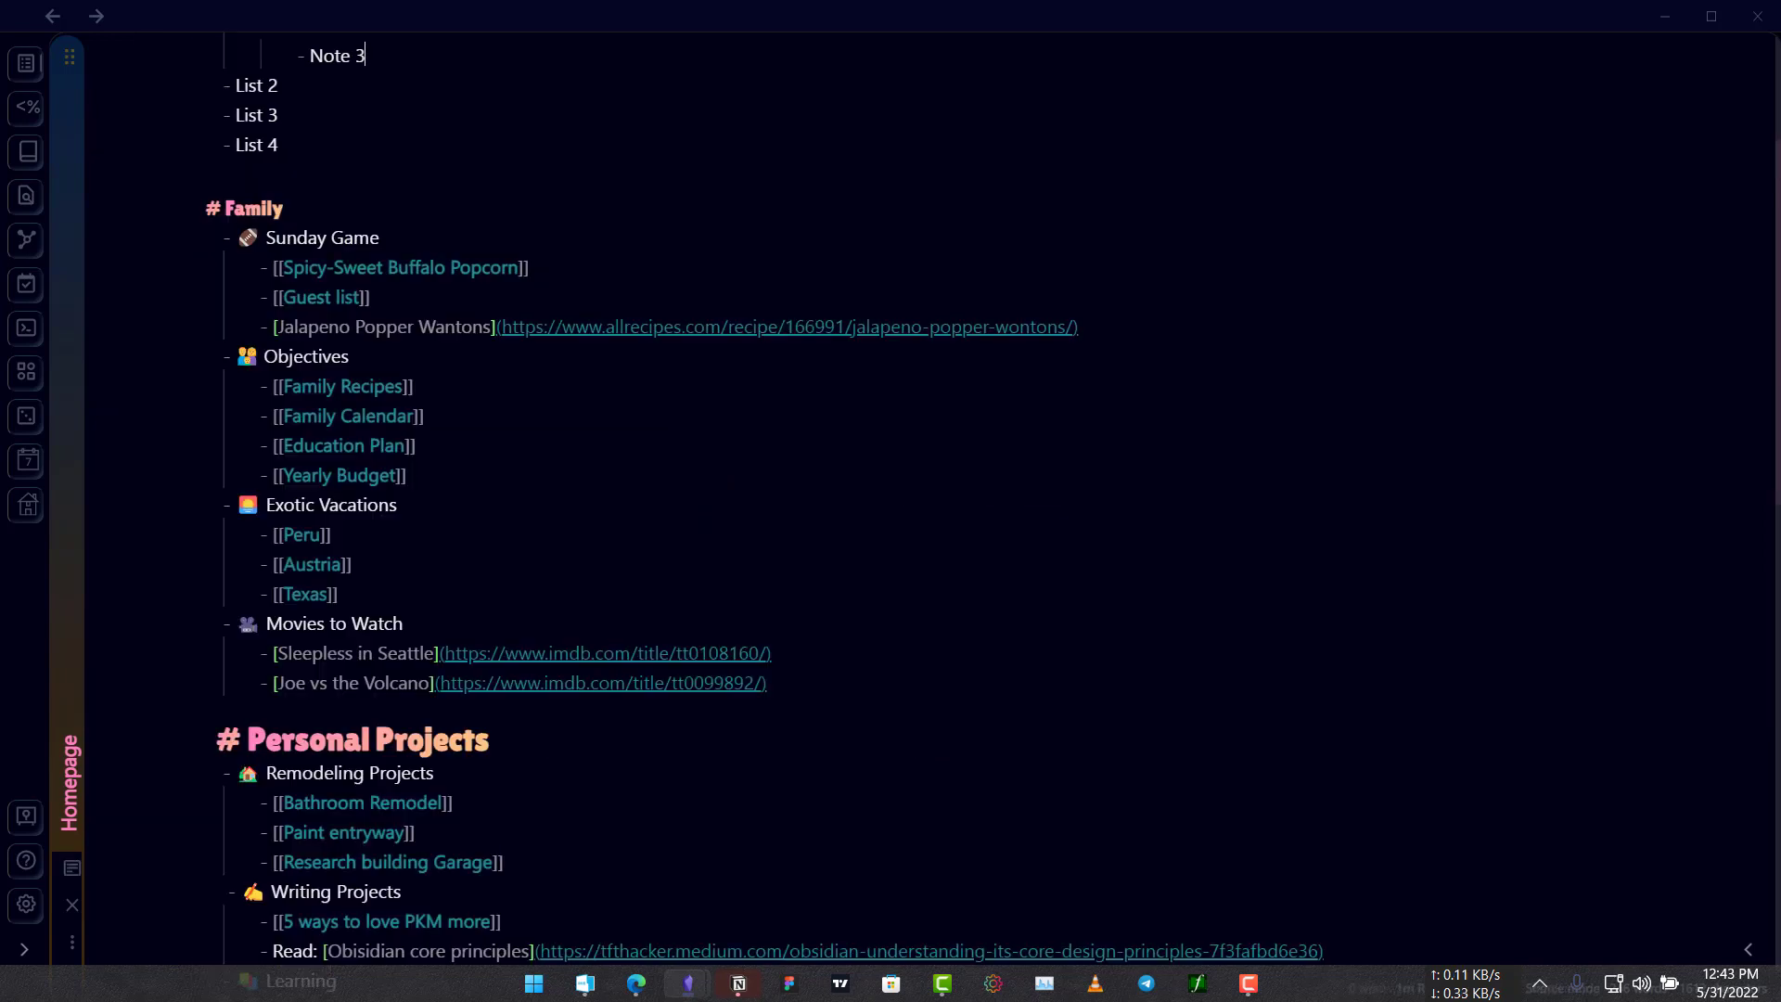
scroll(739, 388, "down", 15)
left_click_drag(835, 386, 593, 447)
left_click(299, 362)
left_click_drag(275, 328, 685, 328)
left_click(403, 330)
key("ctrl+e")
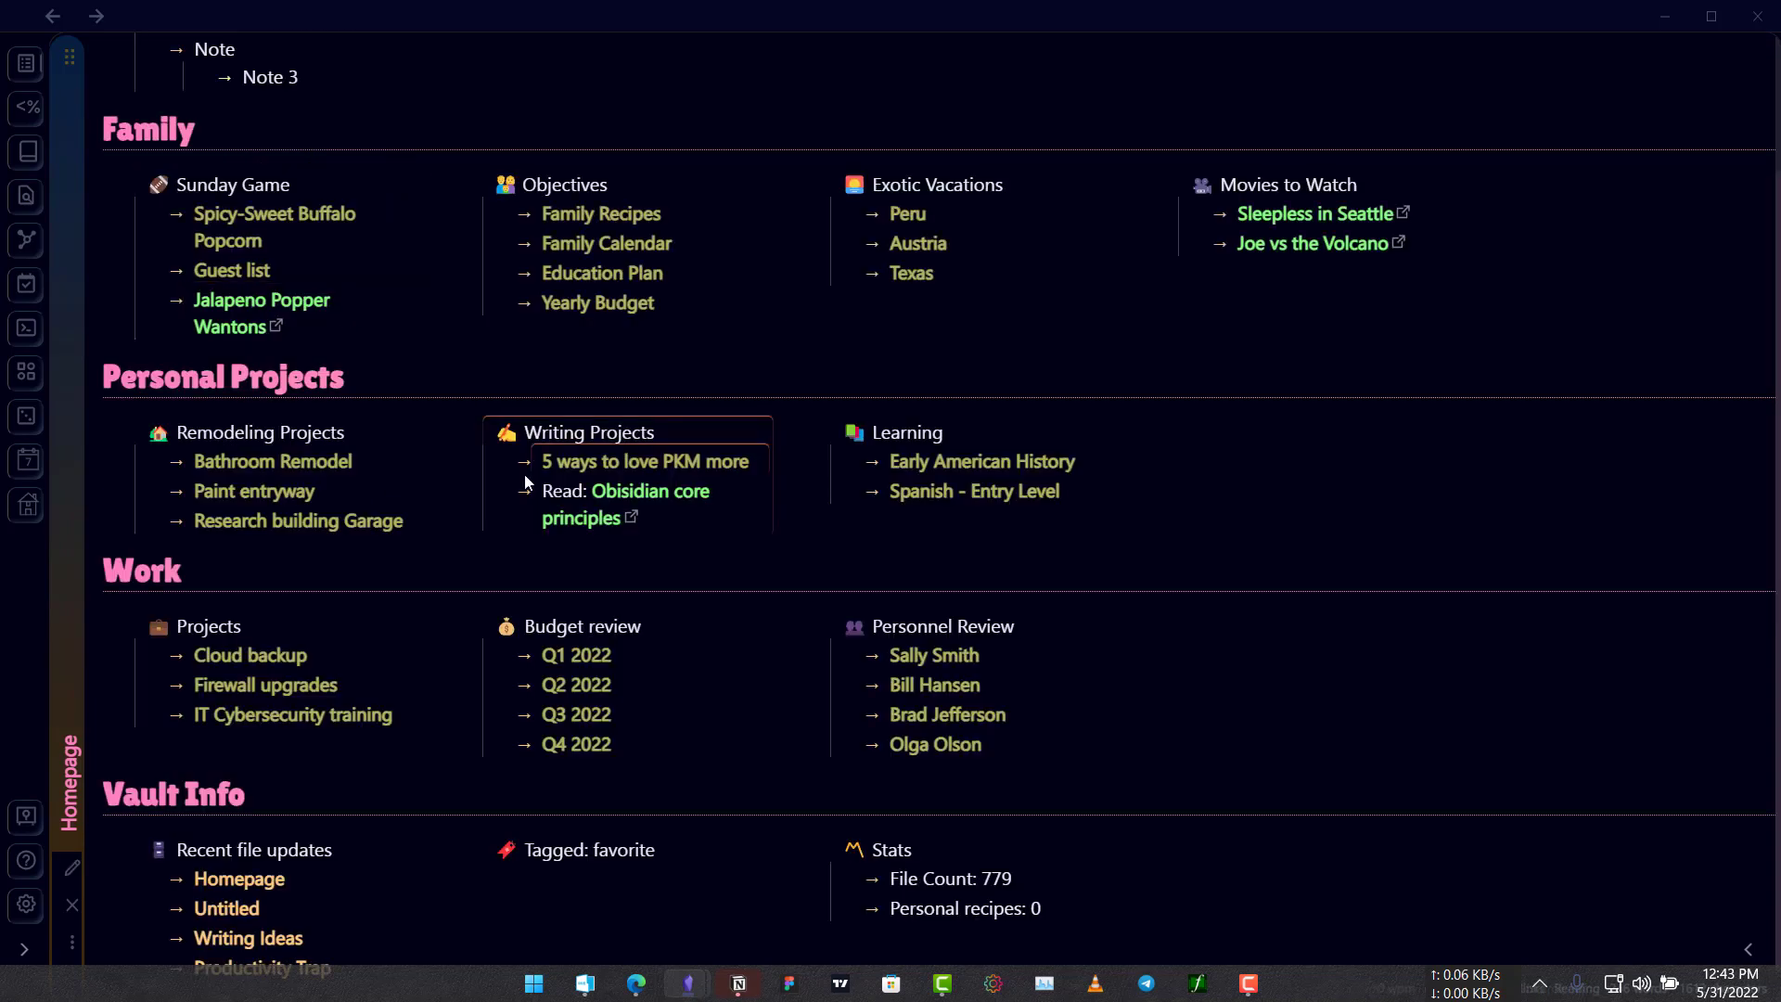
scroll(1482, 898, "up", 2)
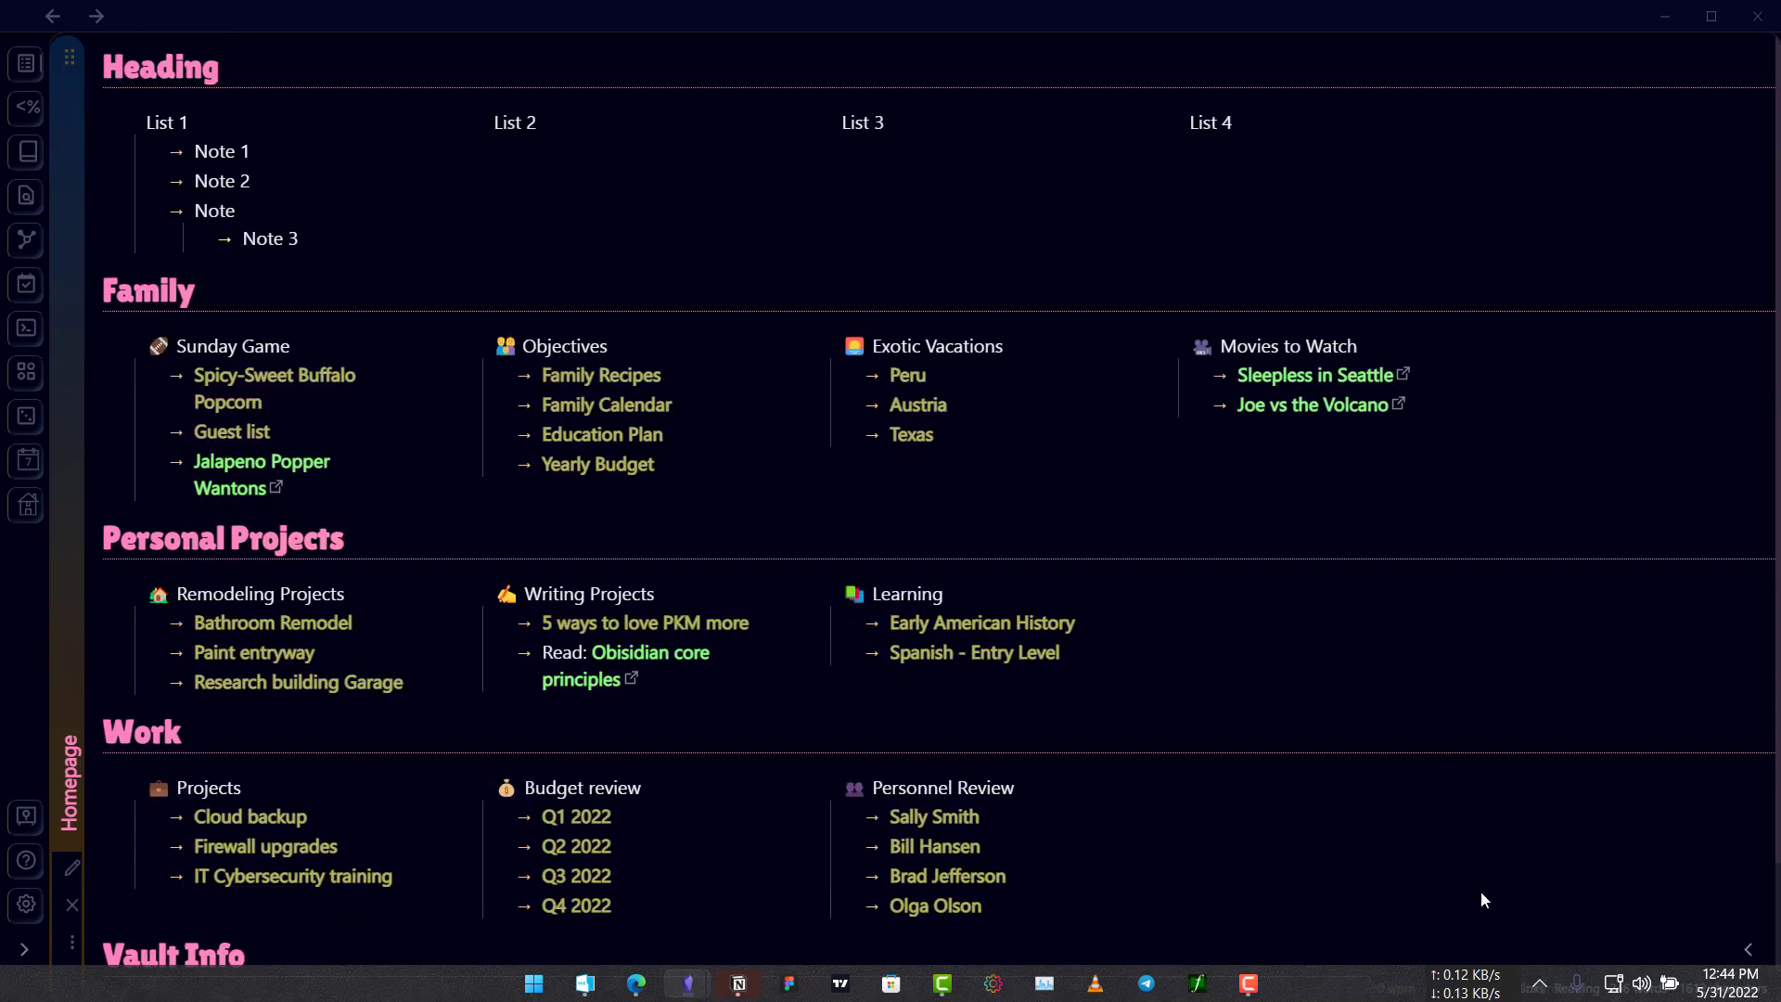